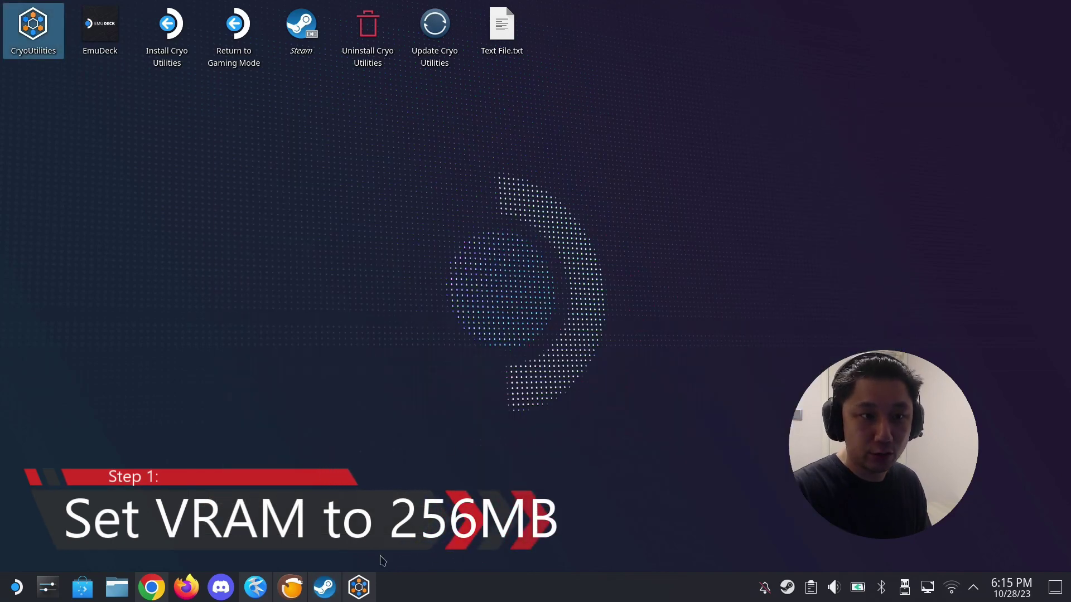
- Check the current VRAM setting in CryoUtilities and close the utility
click(358, 587)
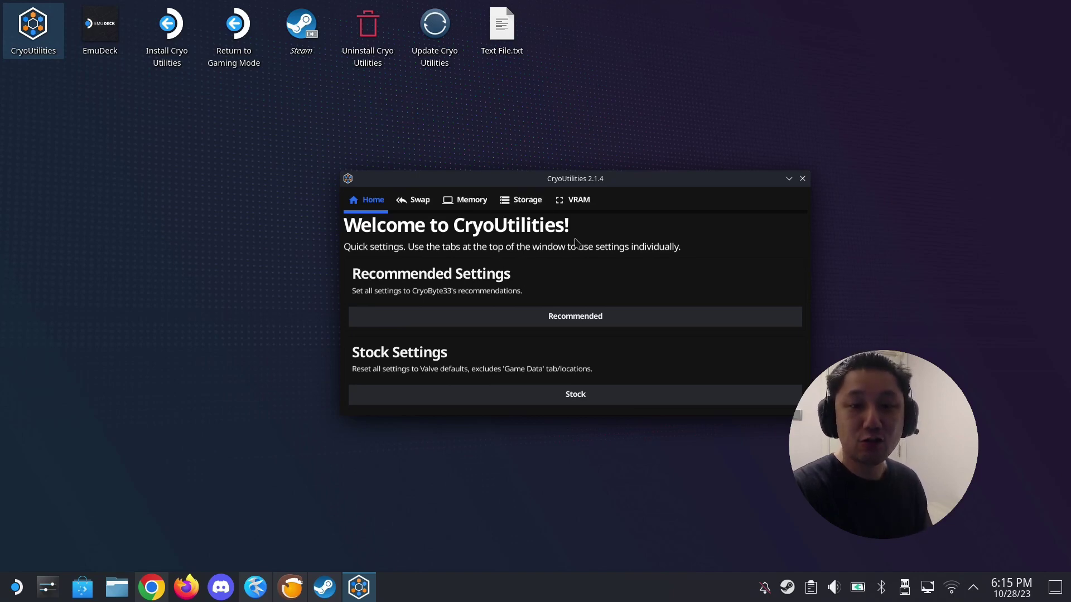
click(579, 201)
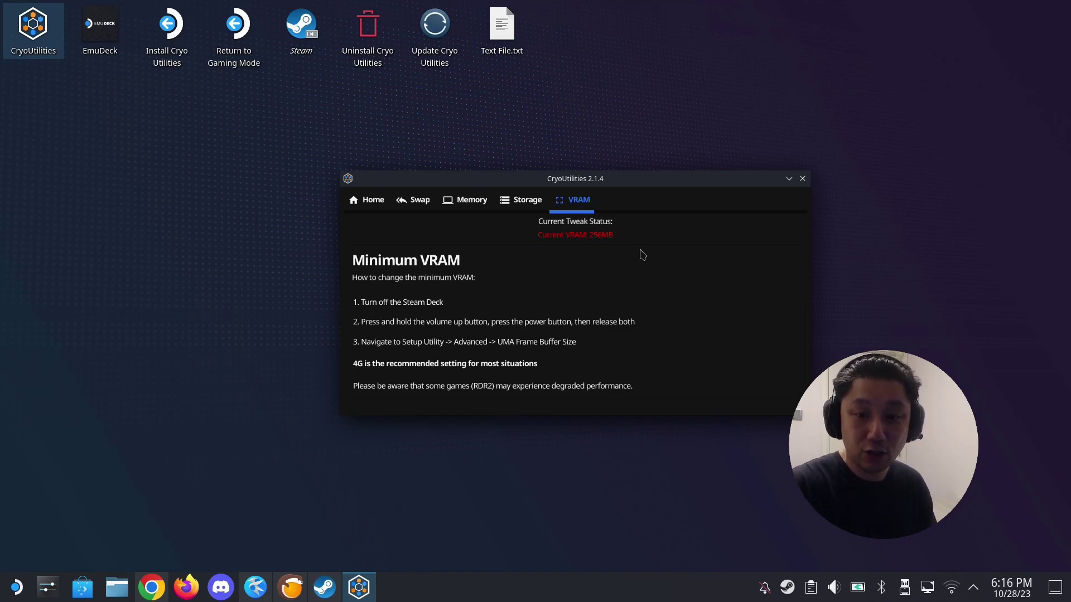
click(803, 179)
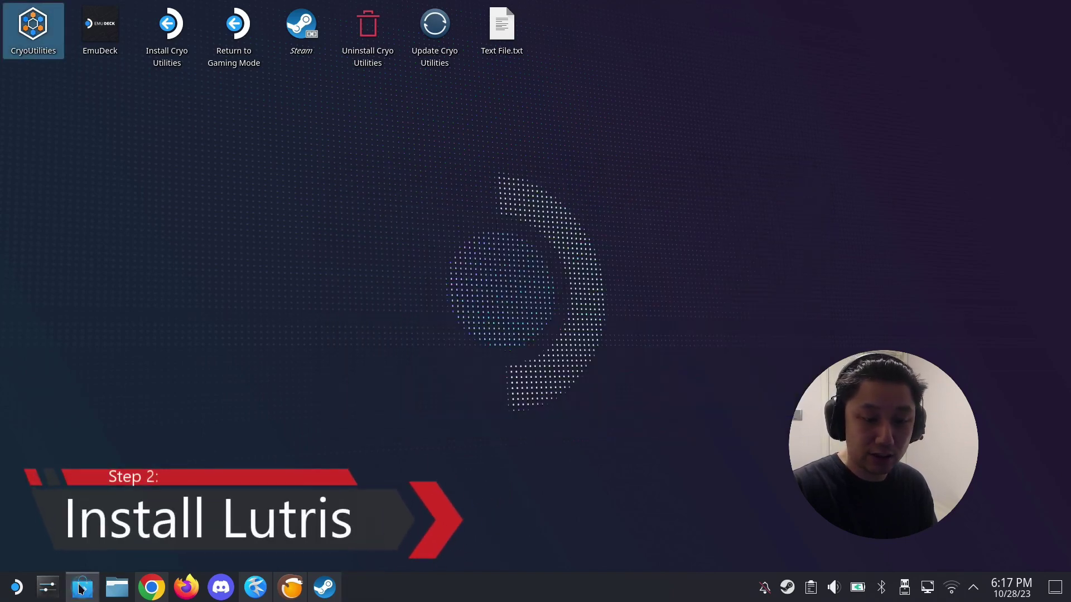
- Search the Discover software store for "lutris", view the Lutris app page and close the store
click(81, 589)
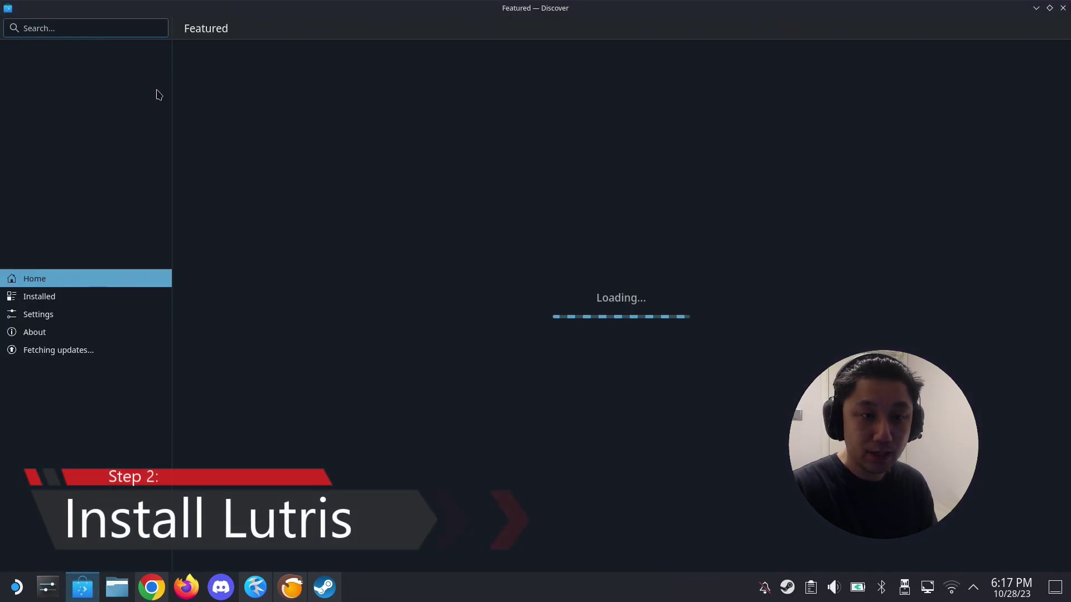
click(108, 29)
text(lu)
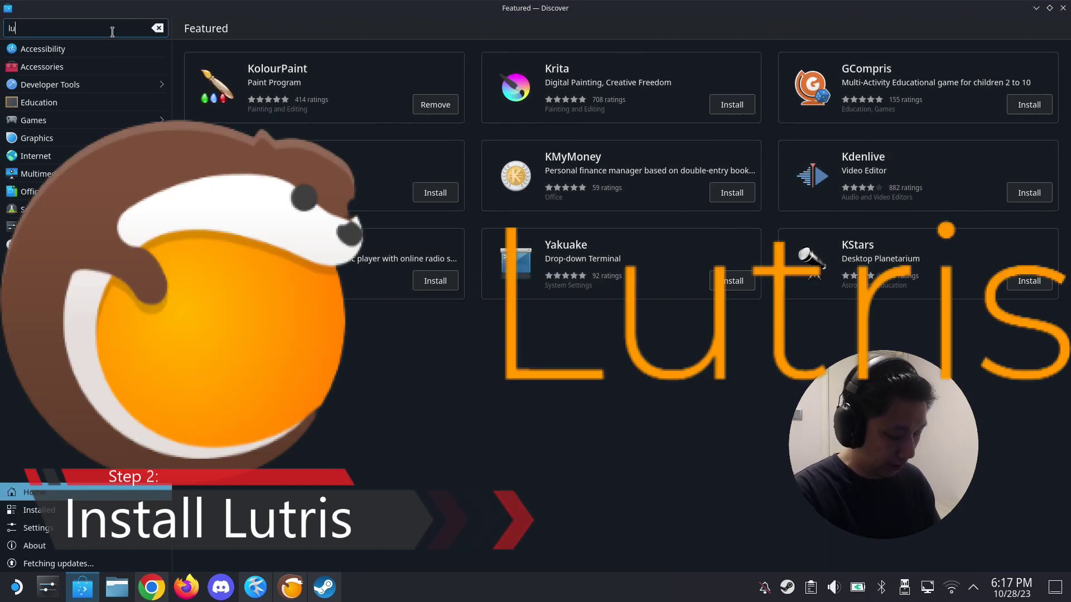
text(tris)
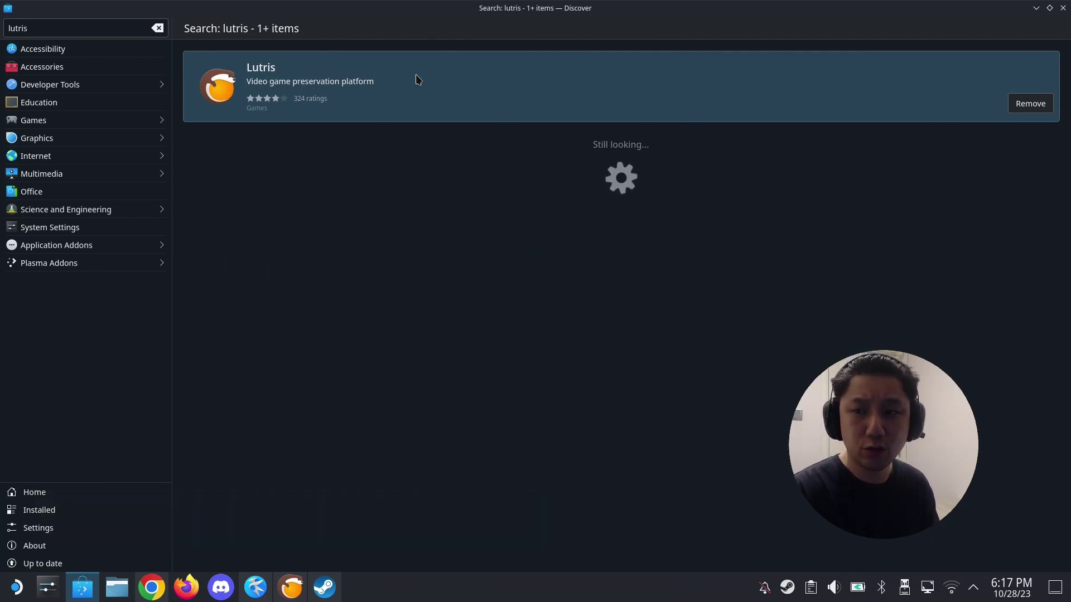
click(466, 79)
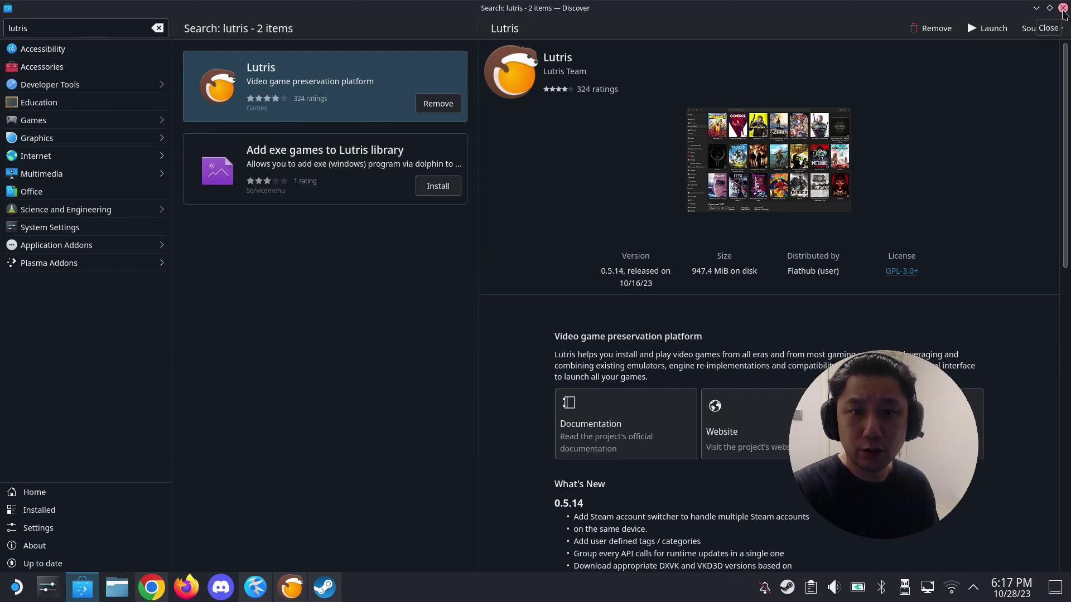
click(1063, 8)
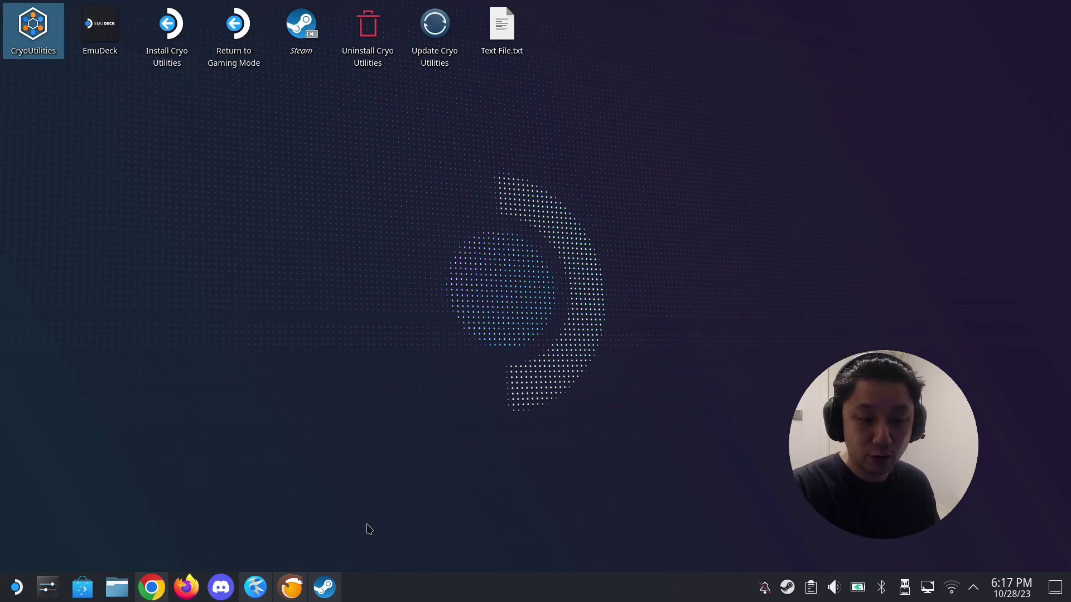
click(324, 587)
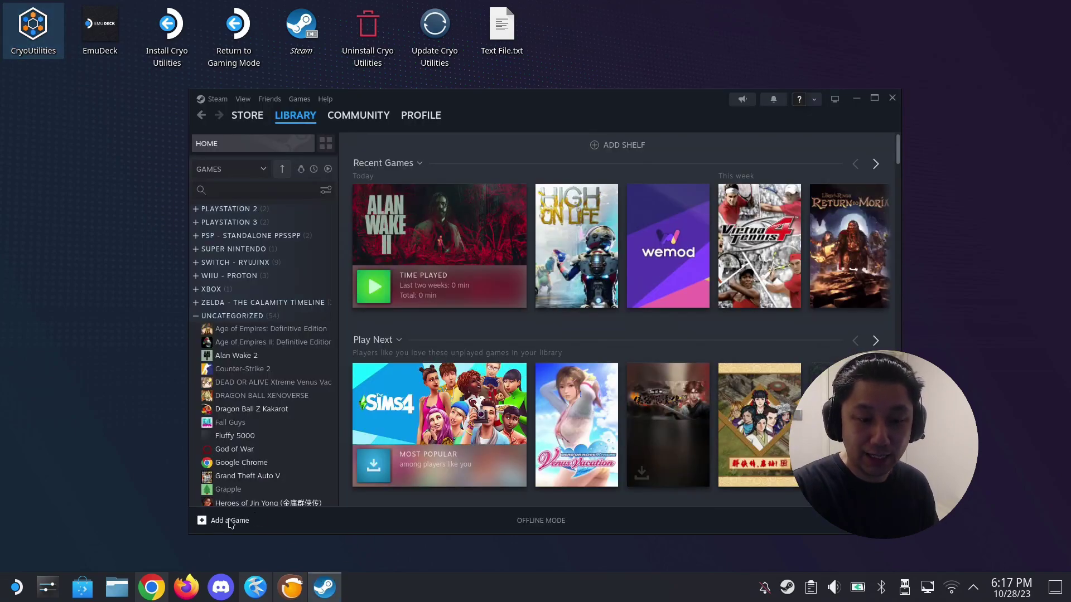
click(231, 523)
click(265, 535)
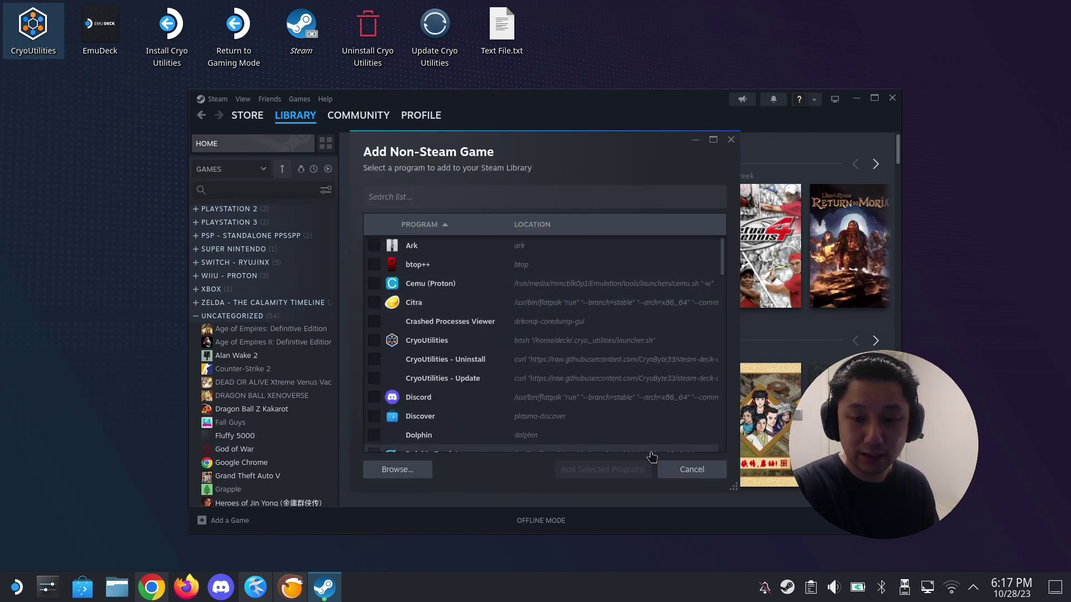
click(692, 470)
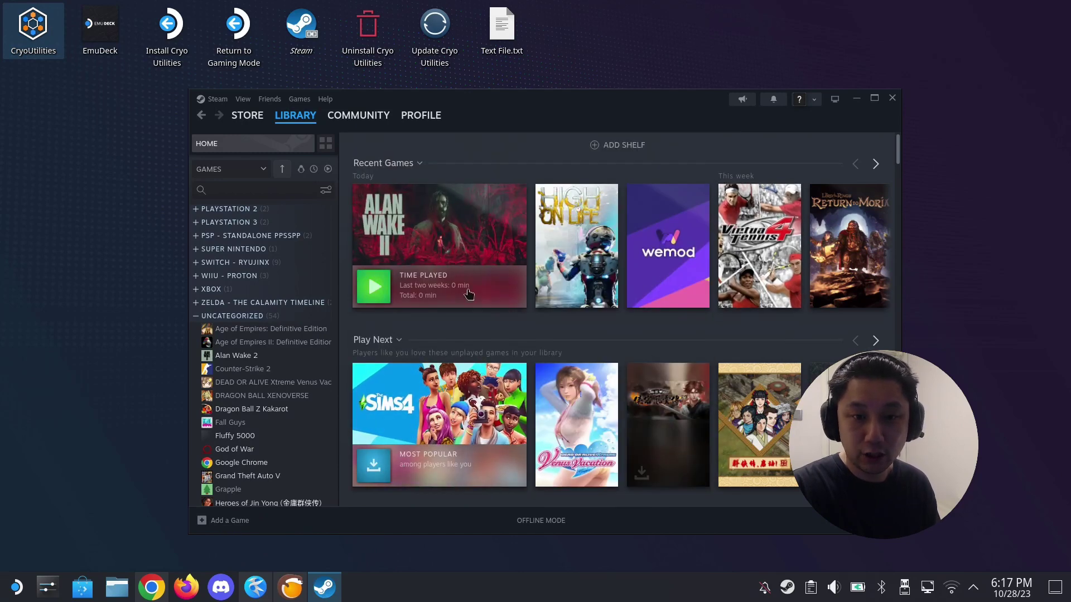
- Open the Alan Wake 2 folder in Downloads with the file manager and look through its files, including AlanWake2.exe
click(120, 595)
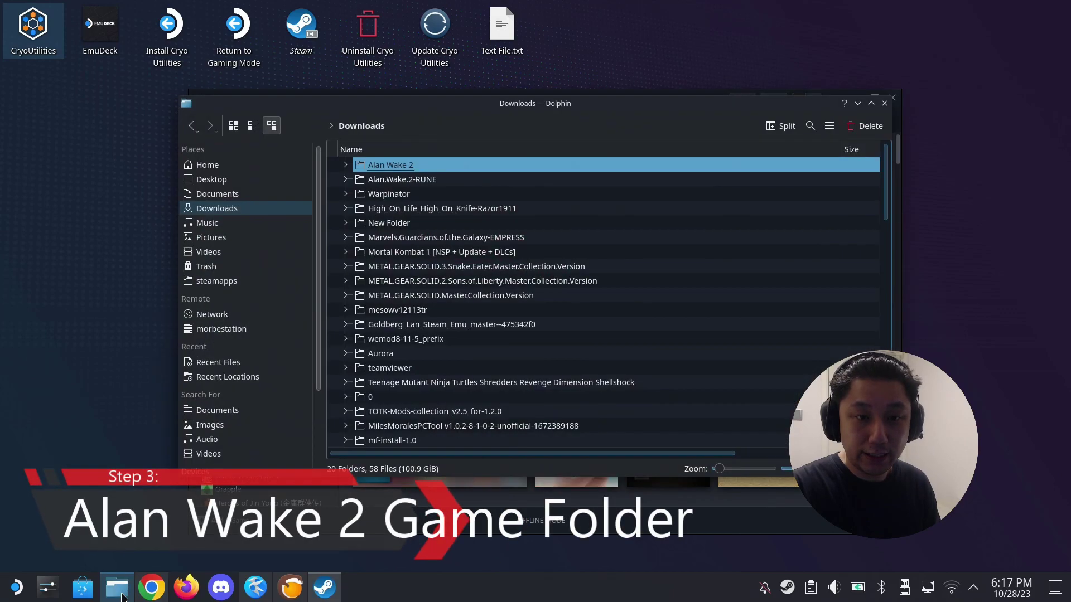
double_click(400, 167)
scroll(524, 316, down, 5)
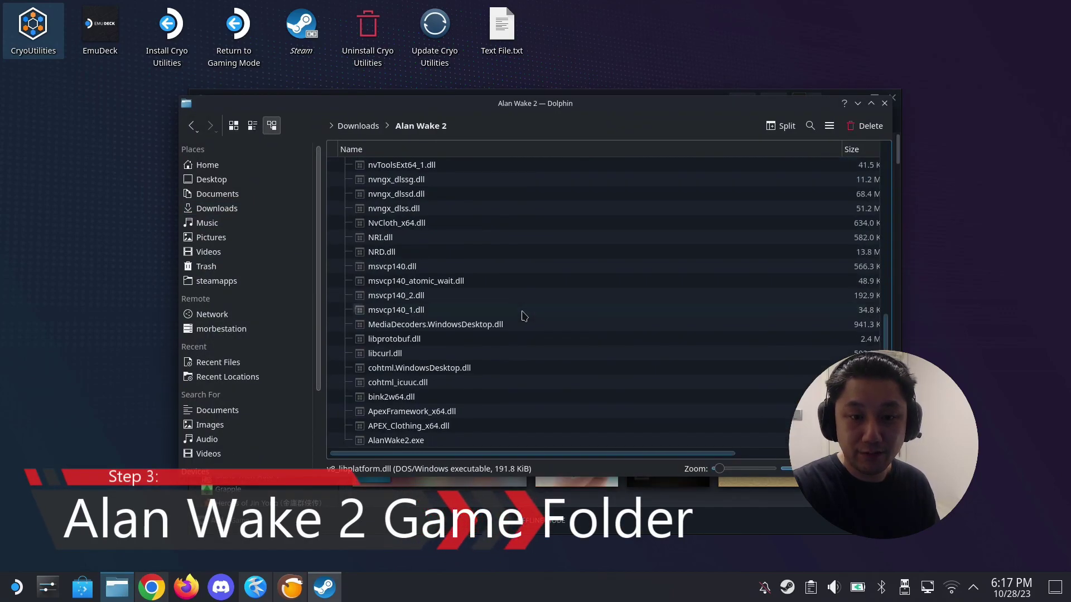
scroll(524, 316, up, 8)
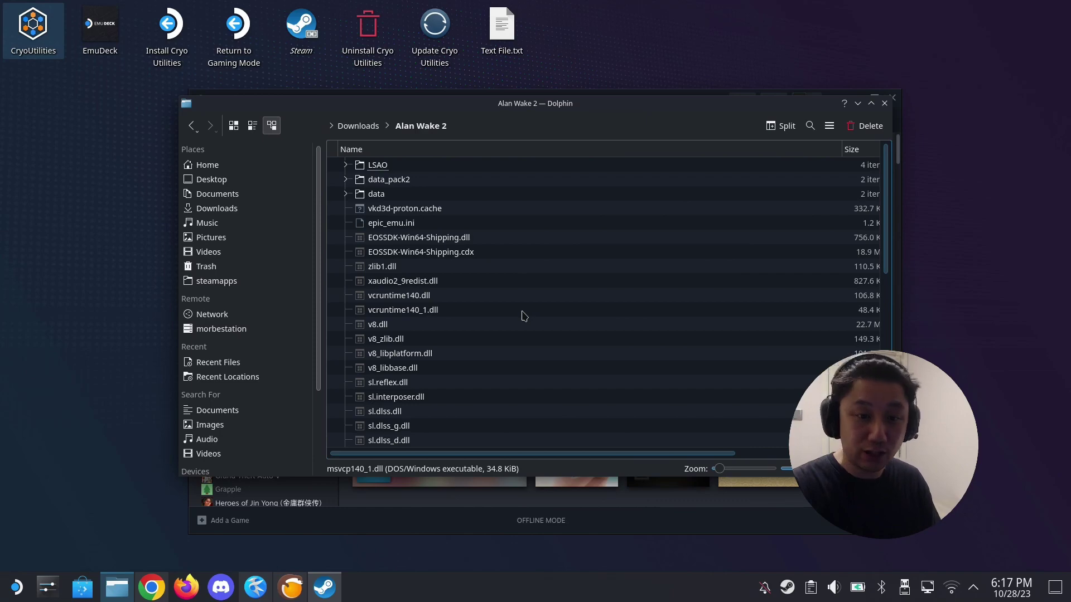
scroll(524, 316, down, 8)
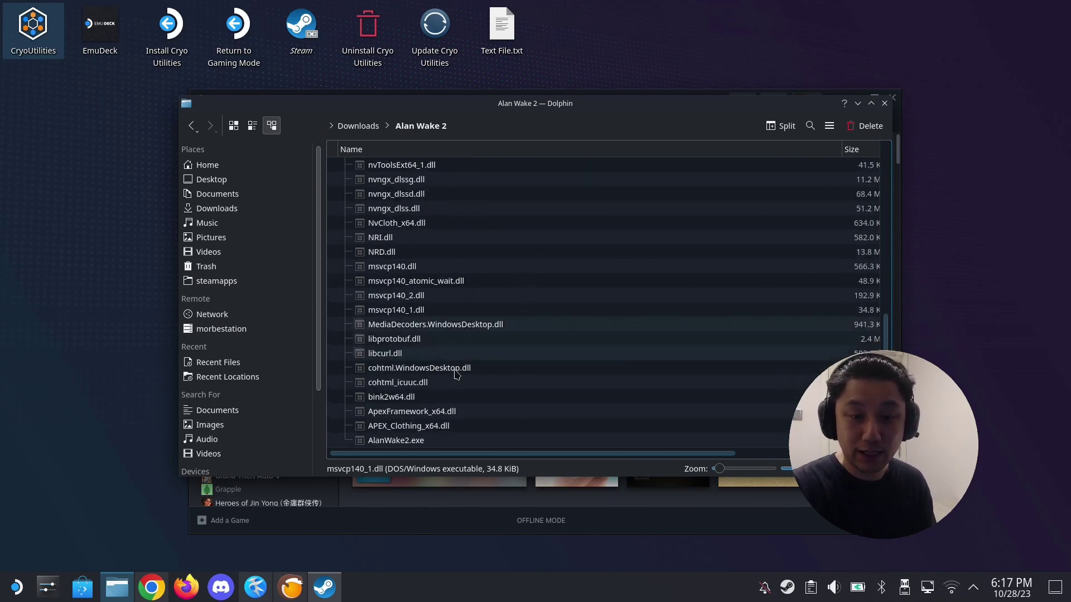
click(325, 587)
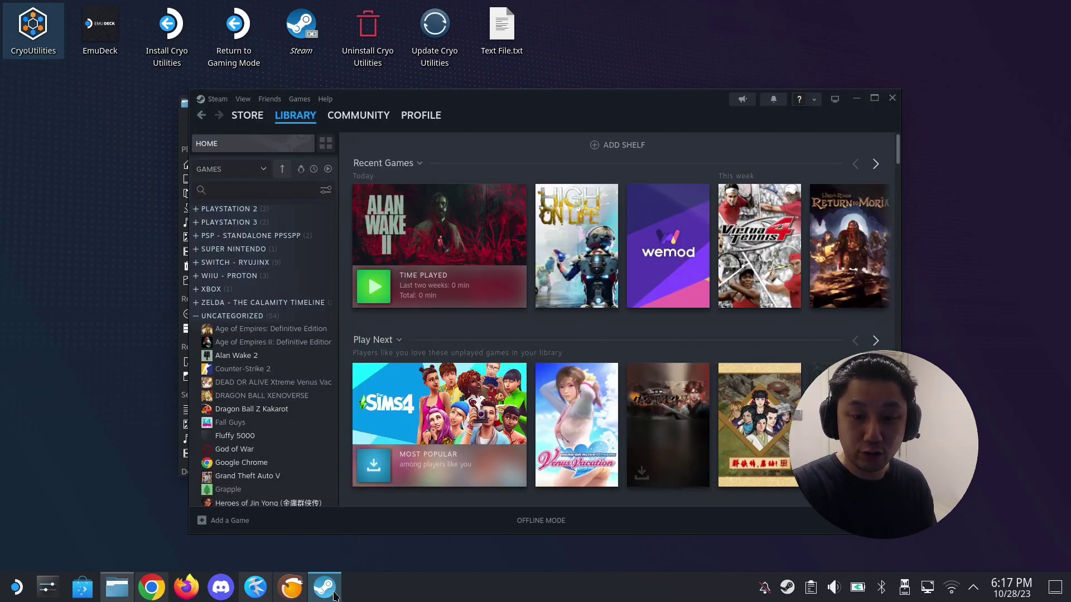
click(220, 526)
click(277, 535)
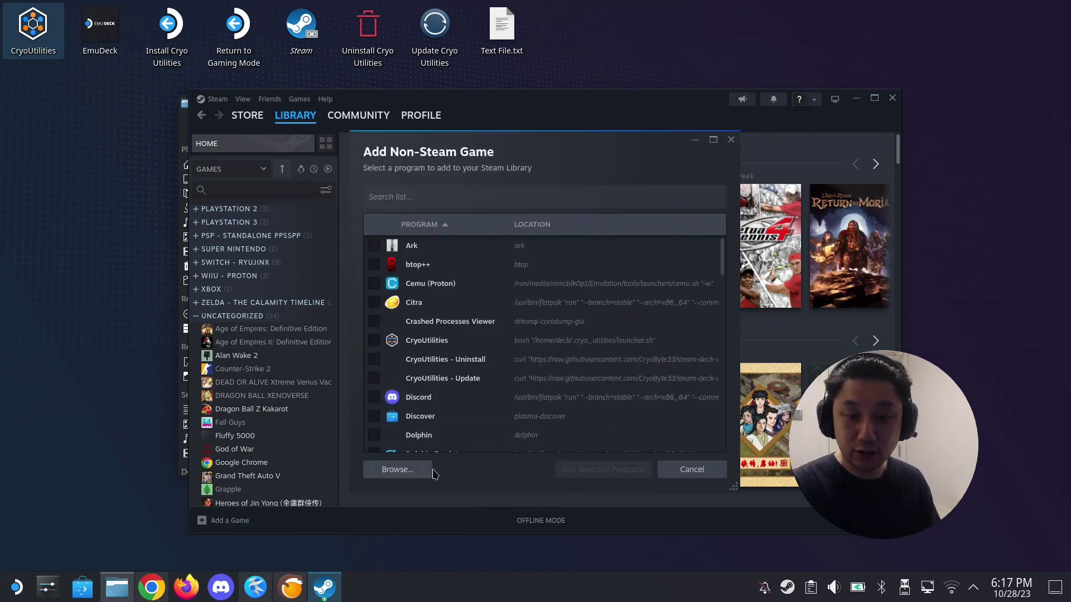
click(688, 472)
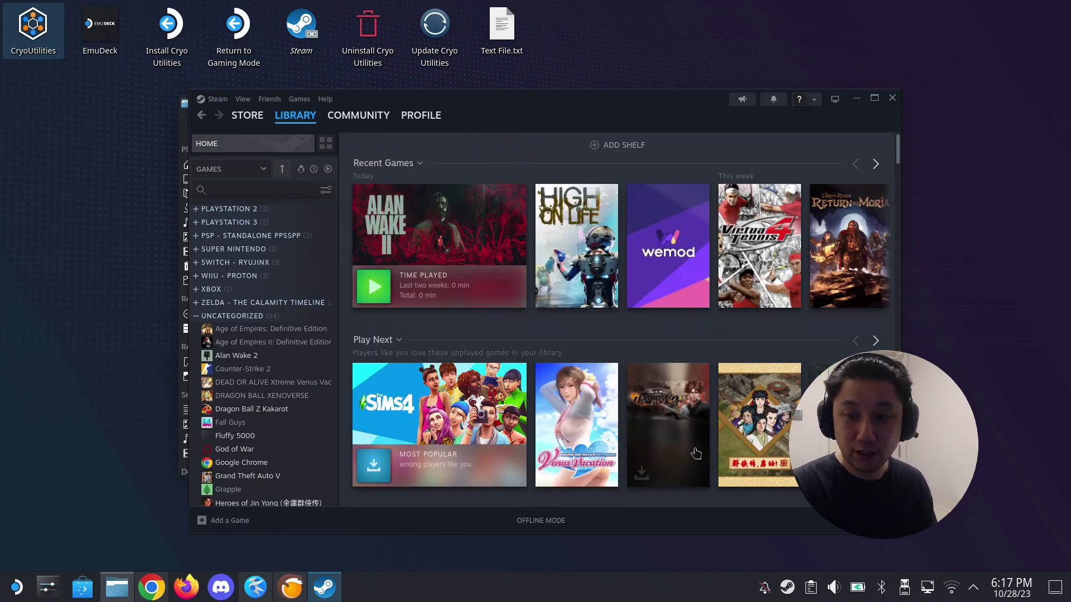
- Minimize Steam and switch to Lutris
click(856, 98)
click(287, 591)
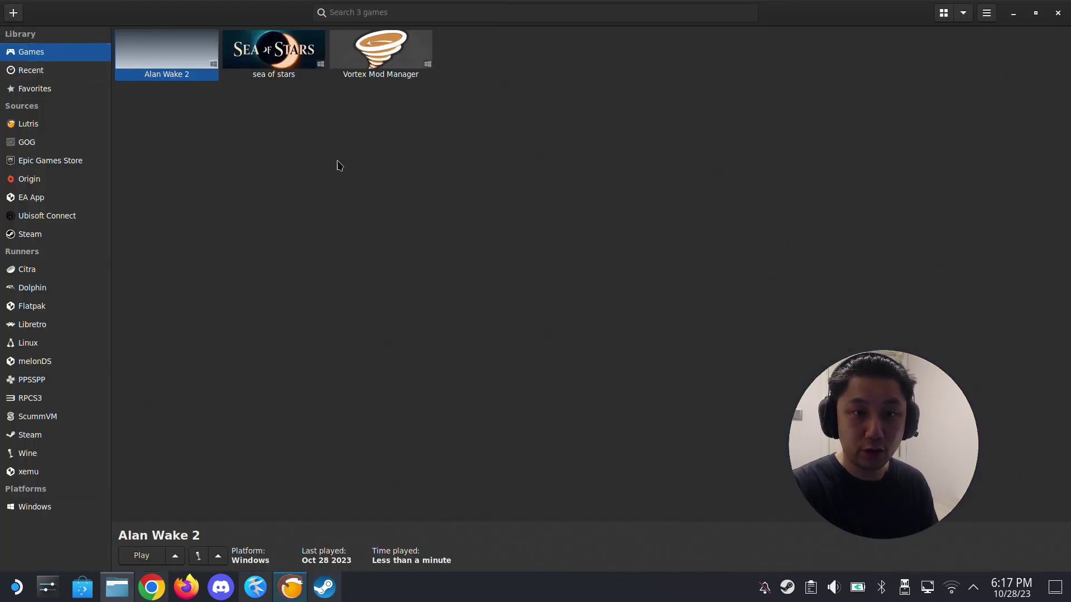
click(13, 12)
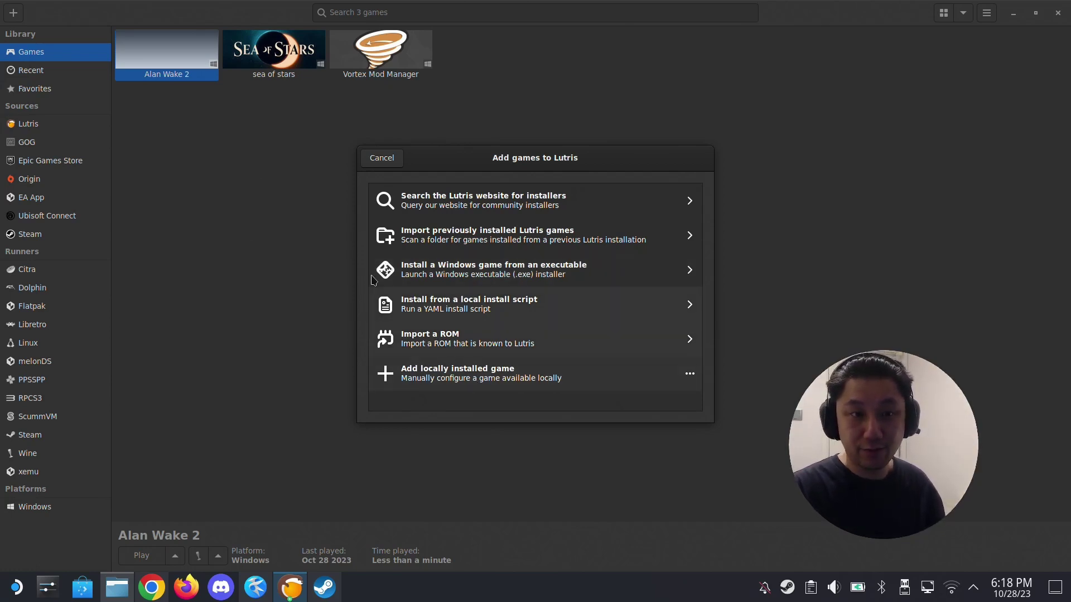
click(249, 162)
click(155, 43)
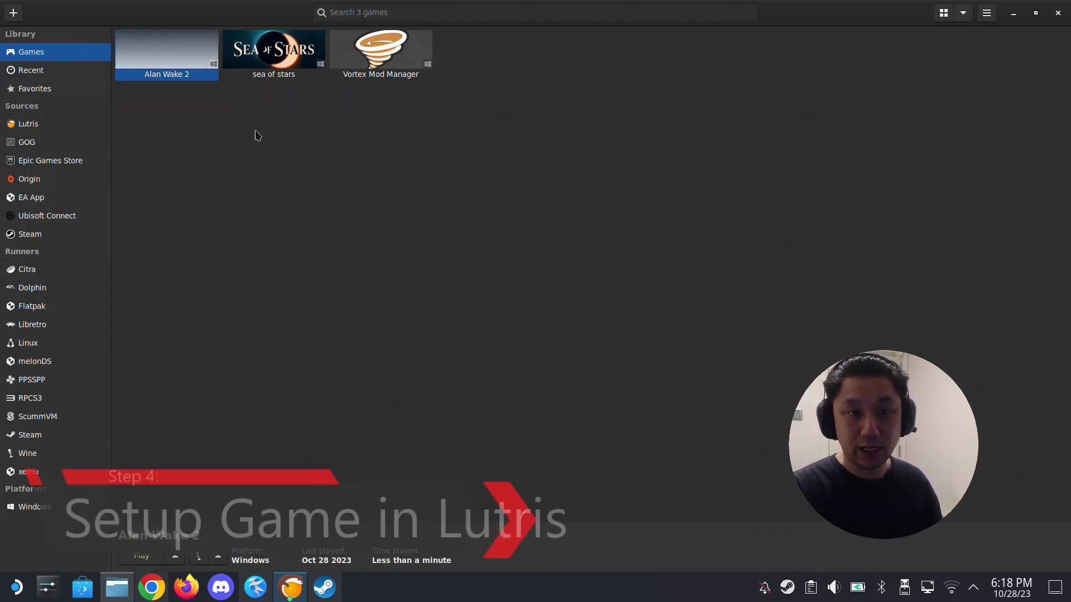
click(13, 14)
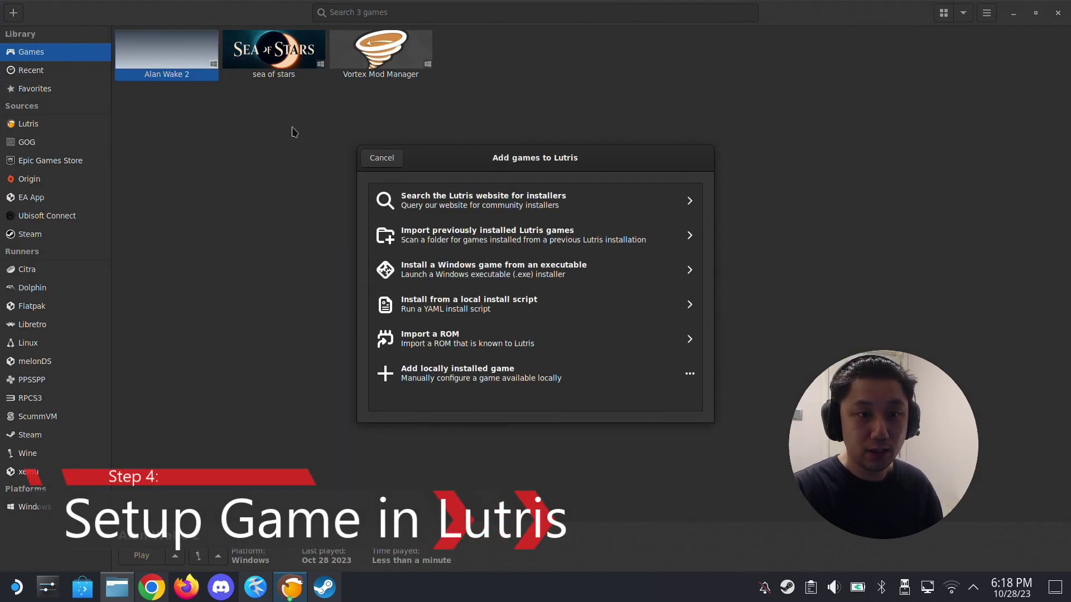
click(484, 375)
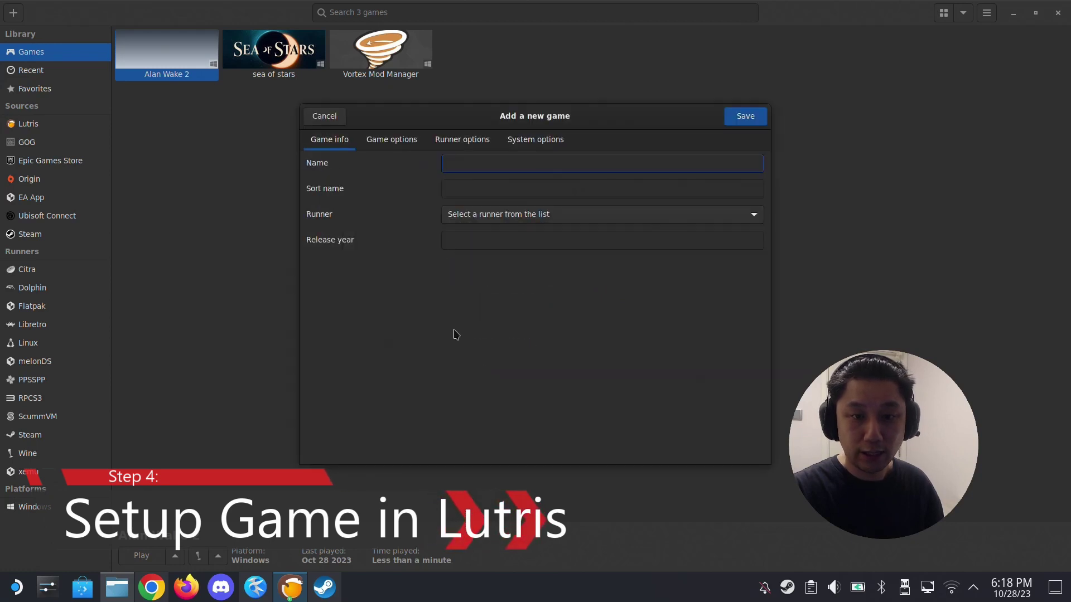
click(331, 119)
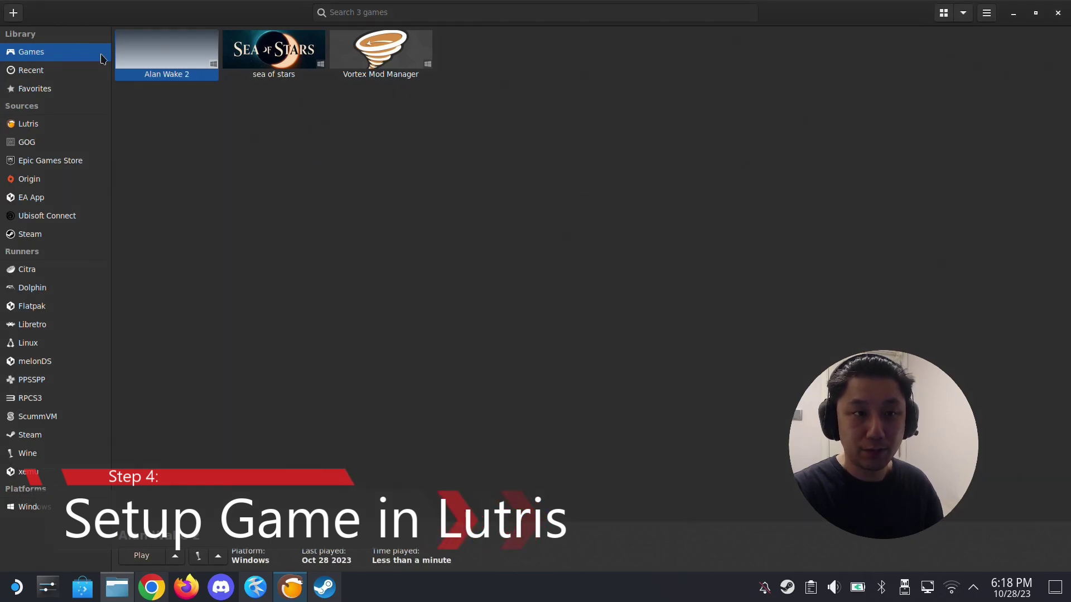
- Add a locally installed game named "alan wake 2 demo" and set its runner to Wine (Runs Windows games)
click(14, 17)
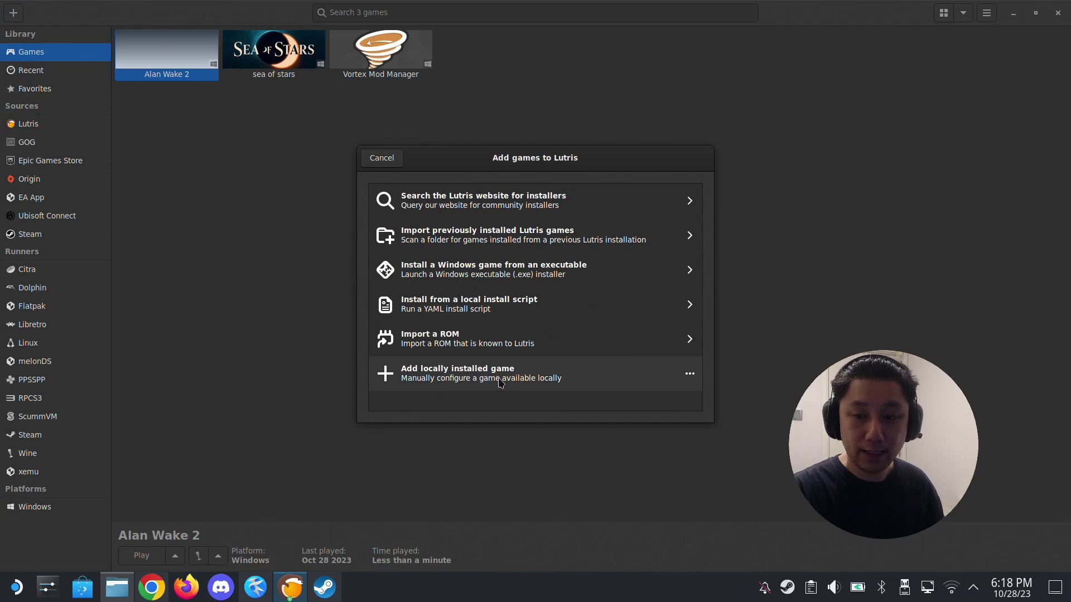
click(501, 383)
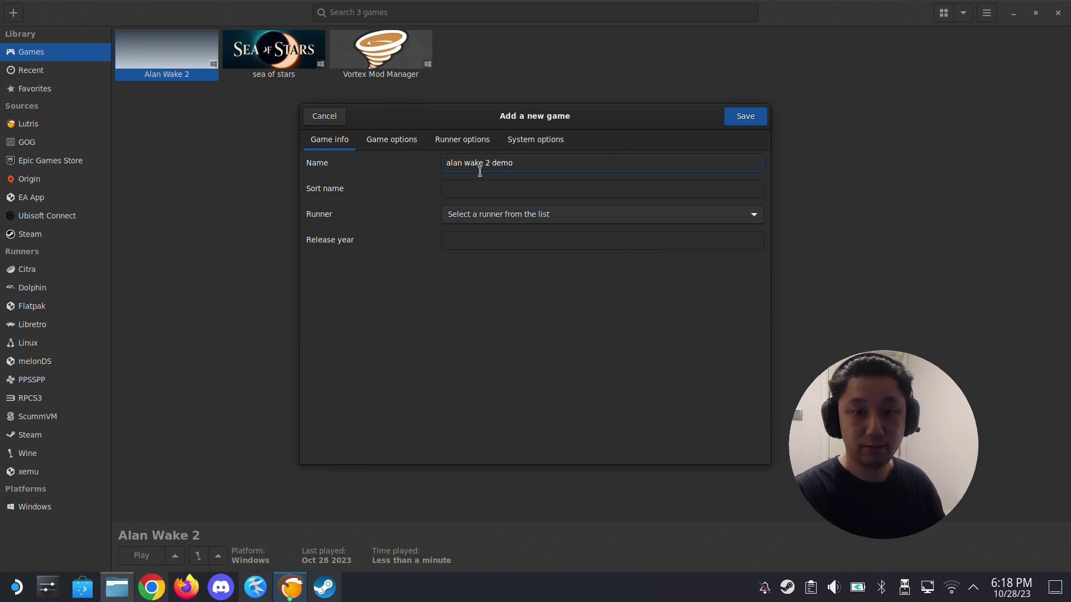
click(491, 222)
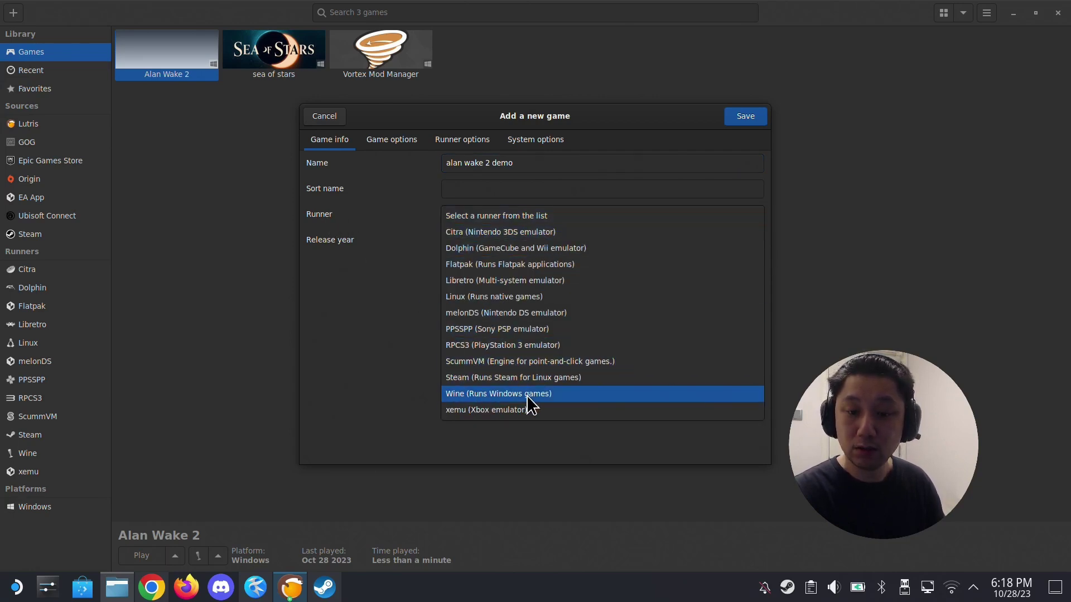
click(486, 393)
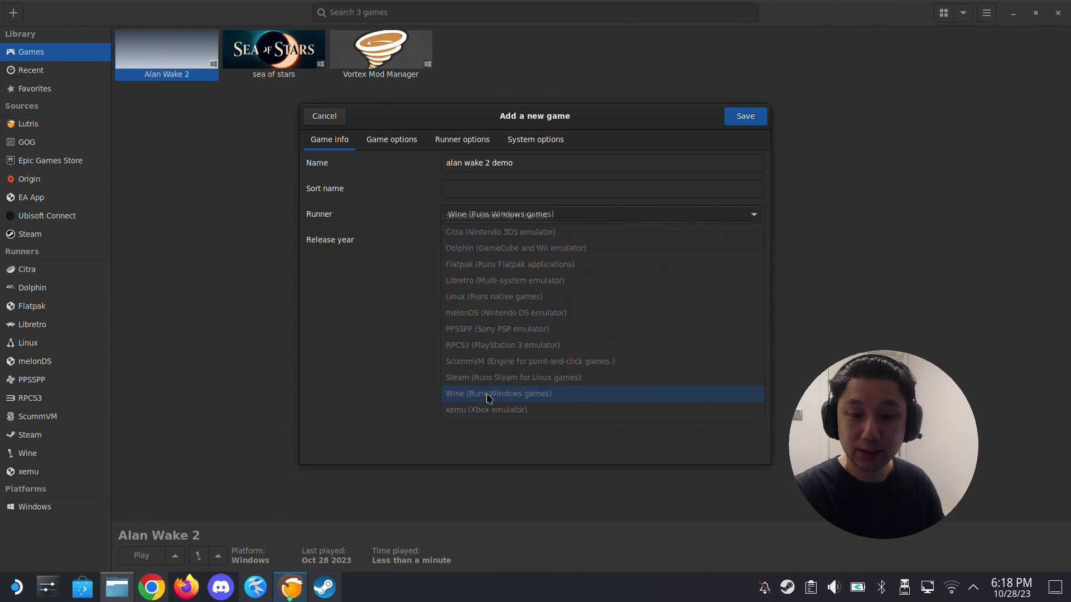
- Set the new game's executable to AlanWake2.exe from the Alan Wake 2 folder in Downloads
click(398, 144)
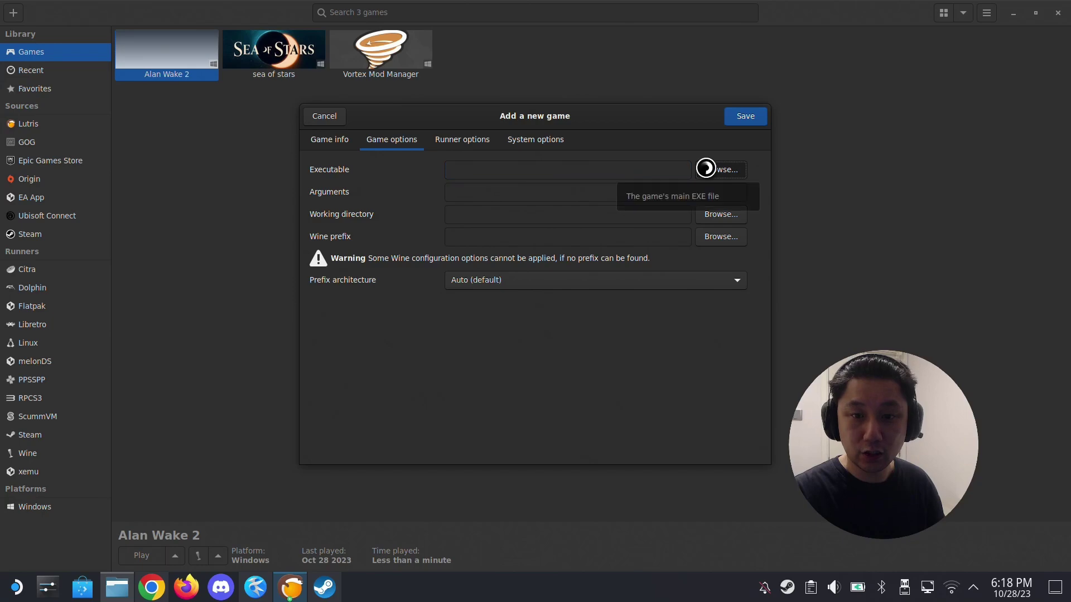
click(708, 170)
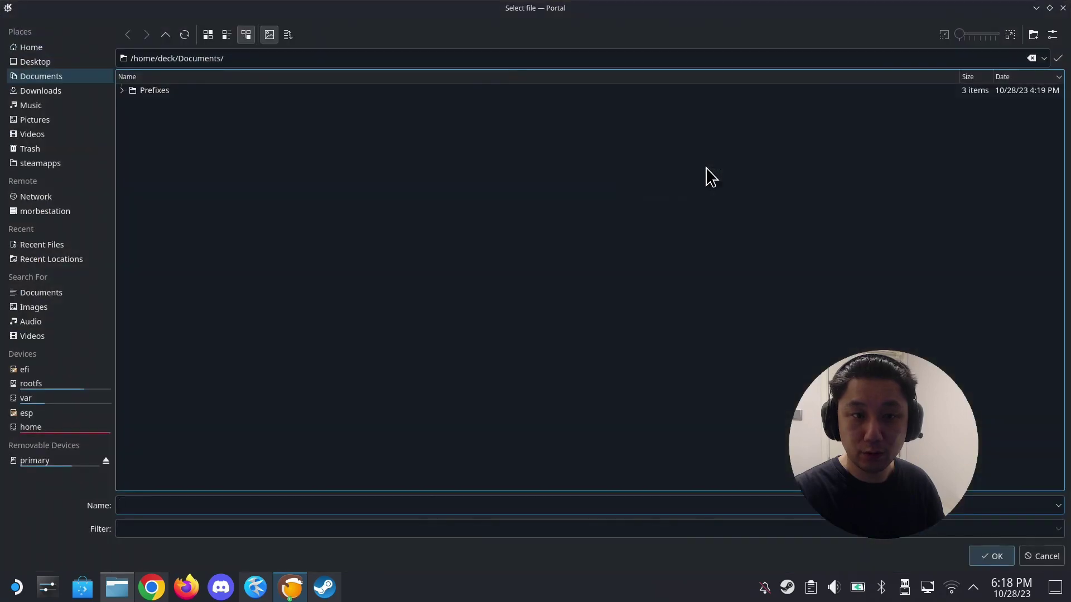
click(36, 91)
click(161, 90)
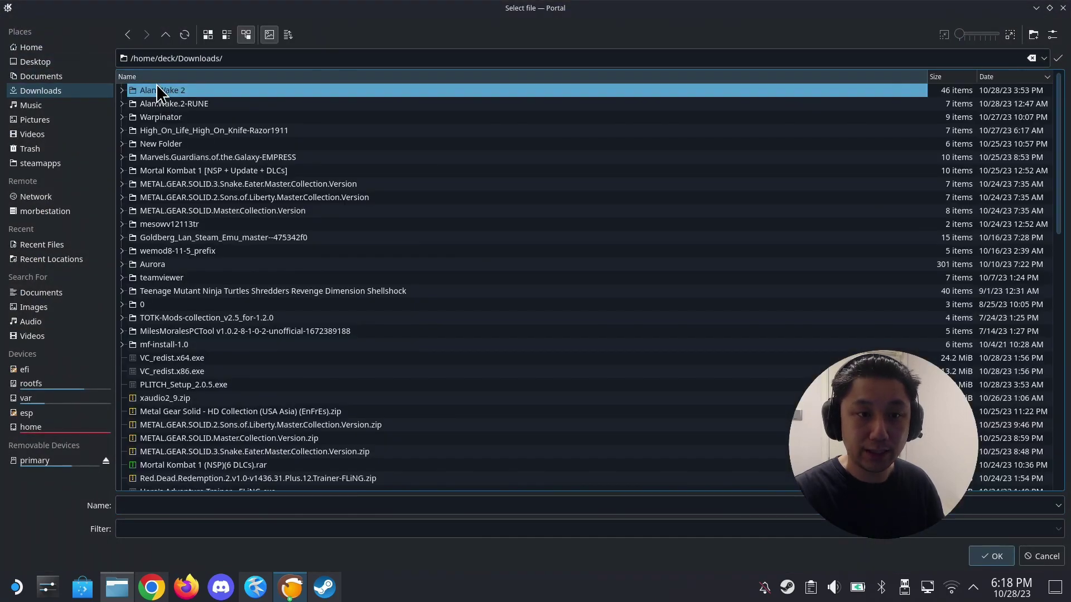
double_click(162, 91)
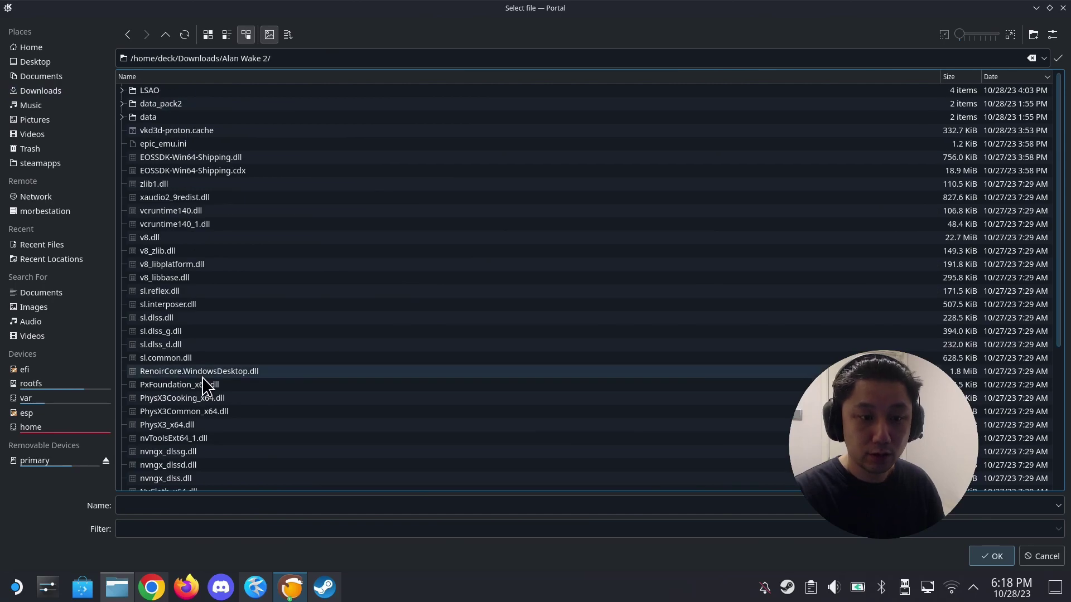
scroll(204, 385, down, 5)
click(195, 484)
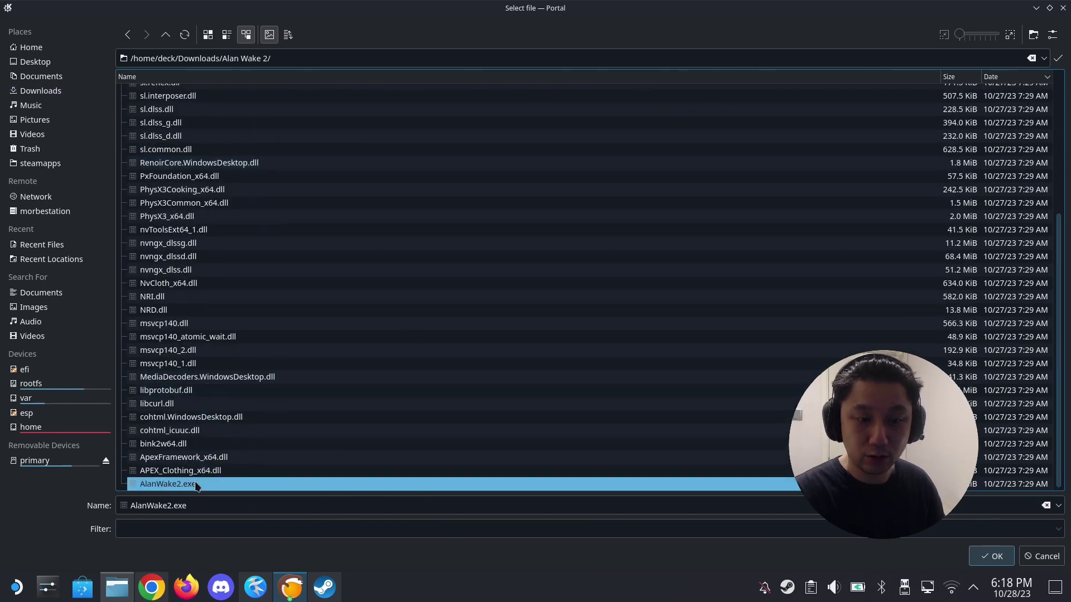
double_click(195, 484)
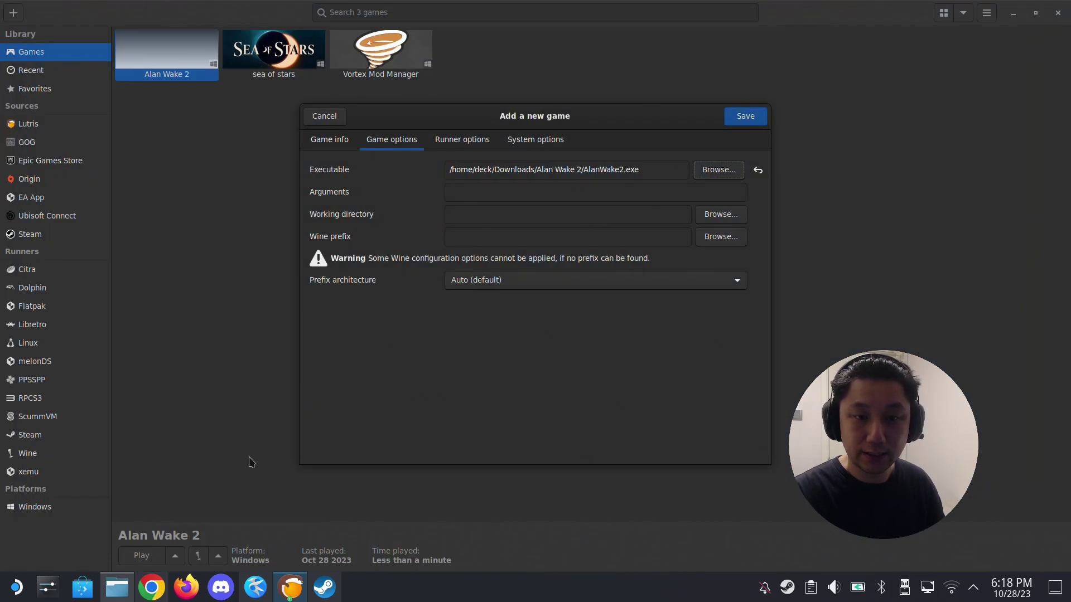
- Choose the Prefixes folder in Documents for the game's Wine prefix, with "/Alan Wake 2 demo" appended to the folder path
click(714, 240)
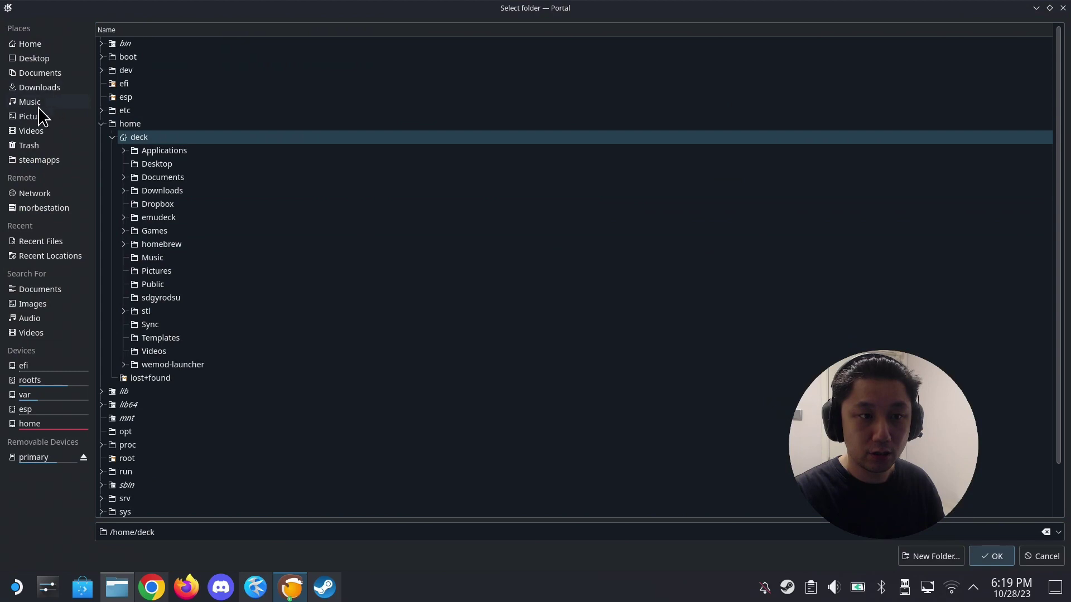
click(42, 74)
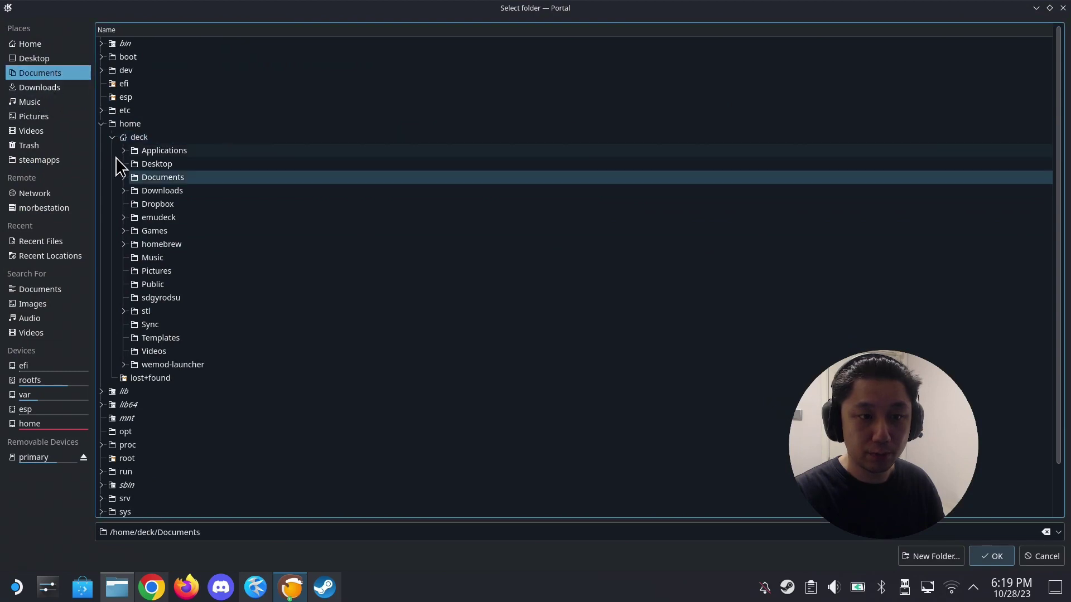
click(123, 177)
click(144, 190)
click(135, 189)
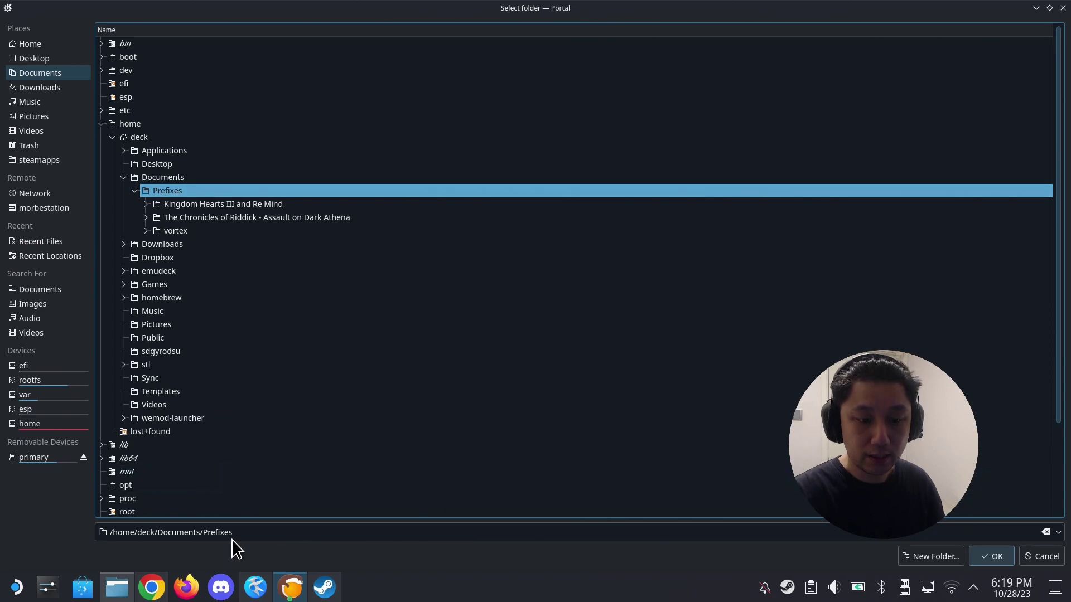
click(270, 532)
text(/Alan Wake 2 demo)
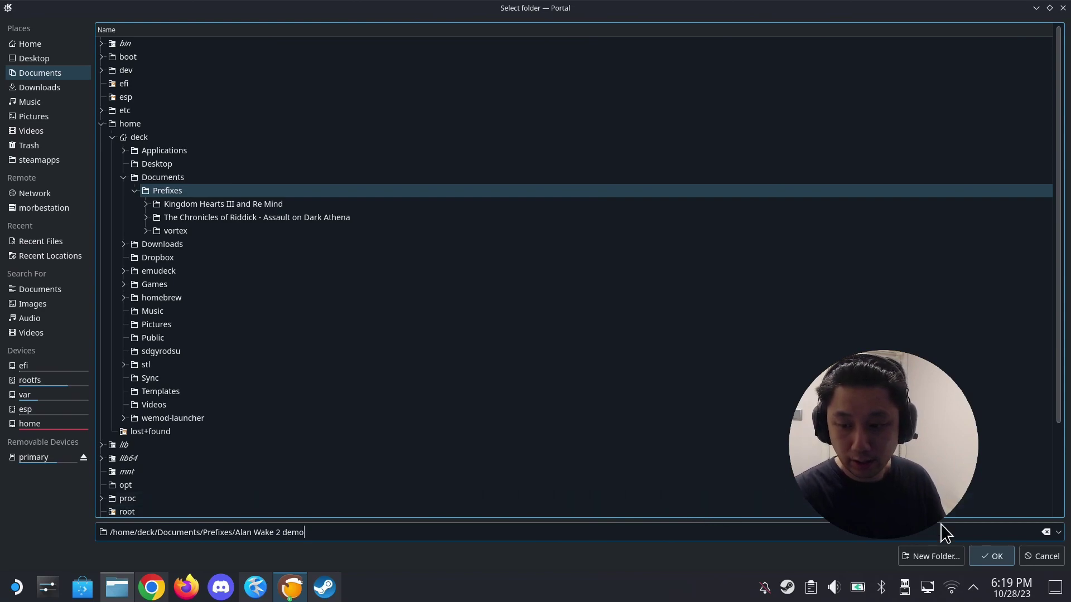
click(986, 555)
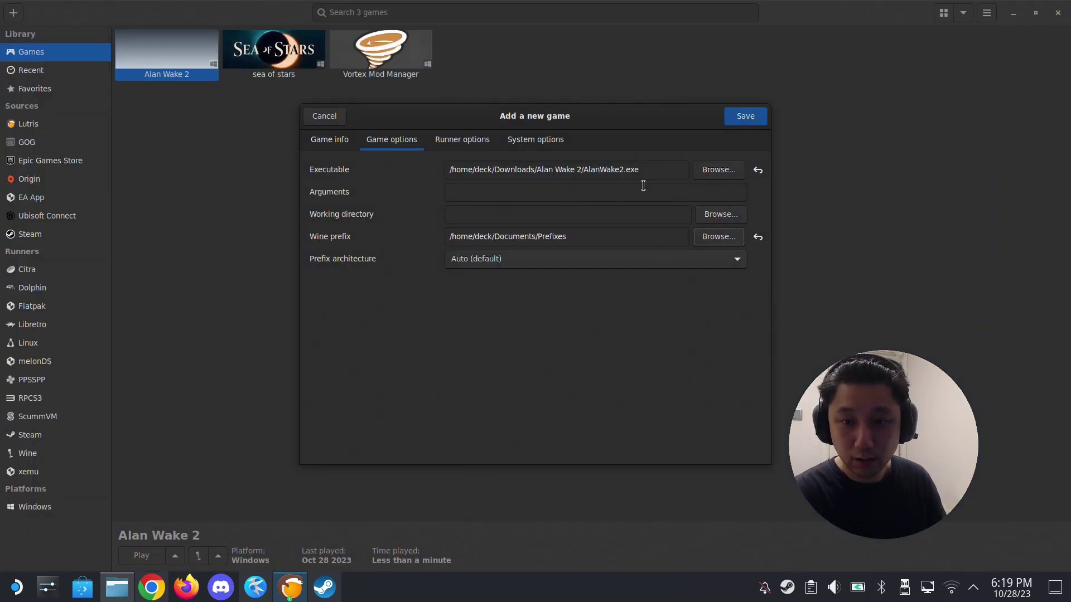
- Extend the Wine prefix path to /home/deck/Documents/Prefixes/Alan Wake 2 demo
click(626, 240)
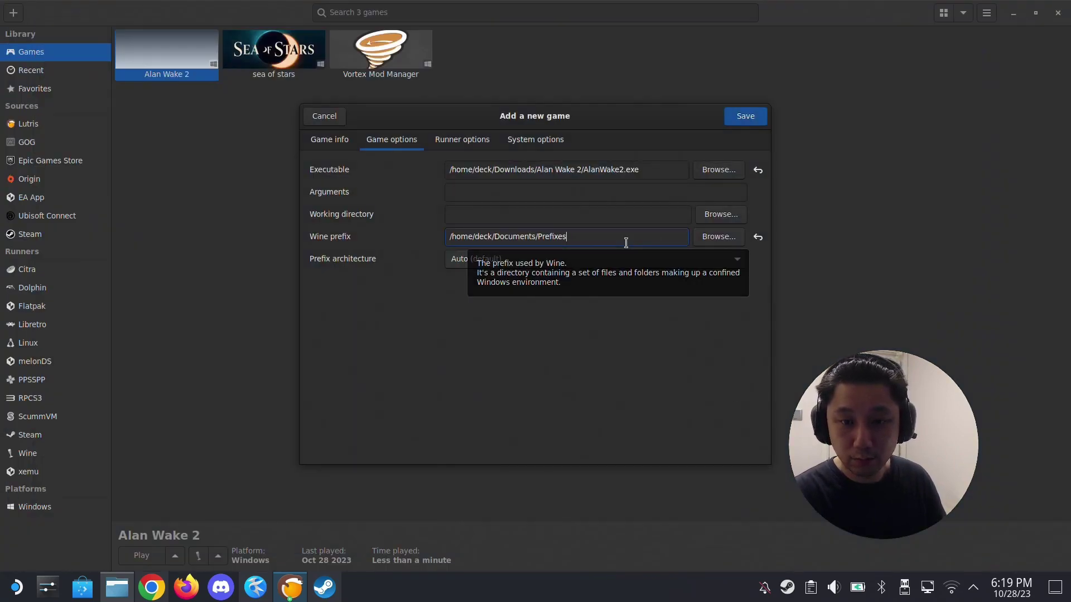
text(/Alan Wake 2 demo)
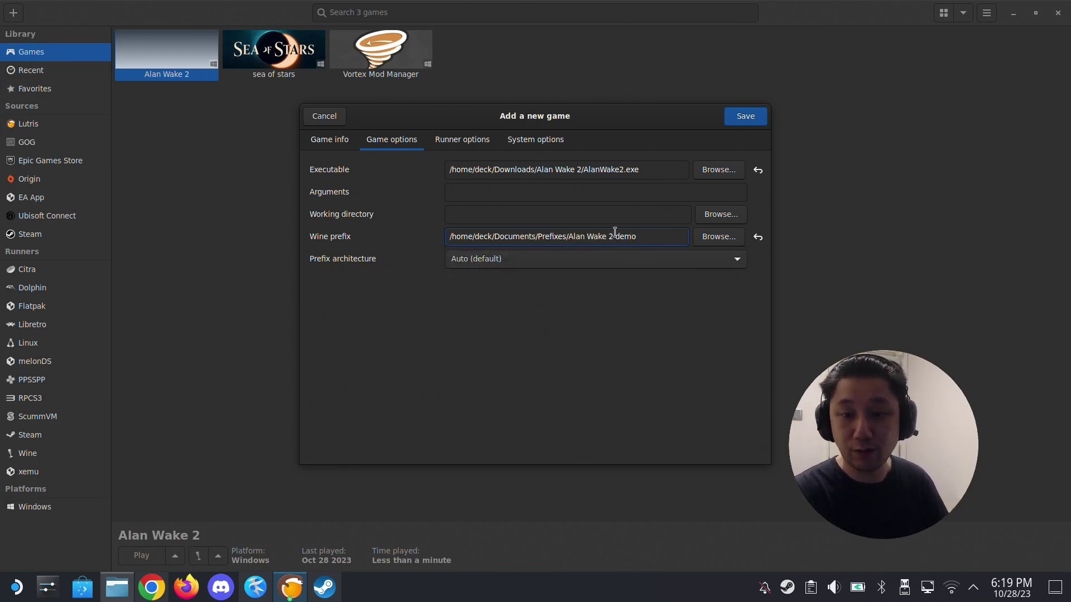
drag(657, 240, 461, 238)
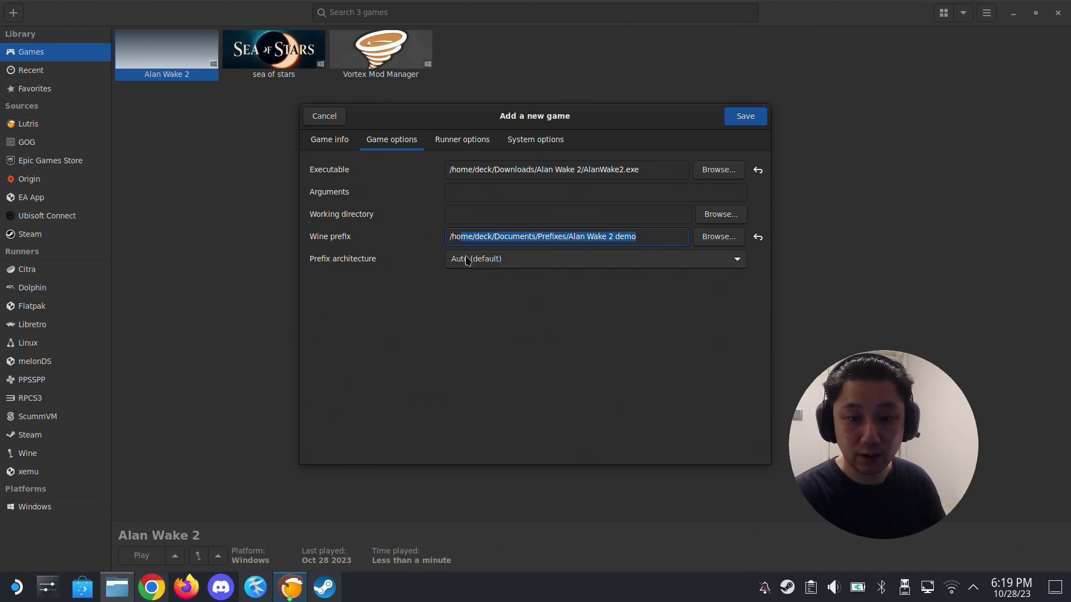
- Switch to the file manager, create a folder named "Alan Wake 2 demo" inside Documents/Prefixes, and close the file manager
click(118, 587)
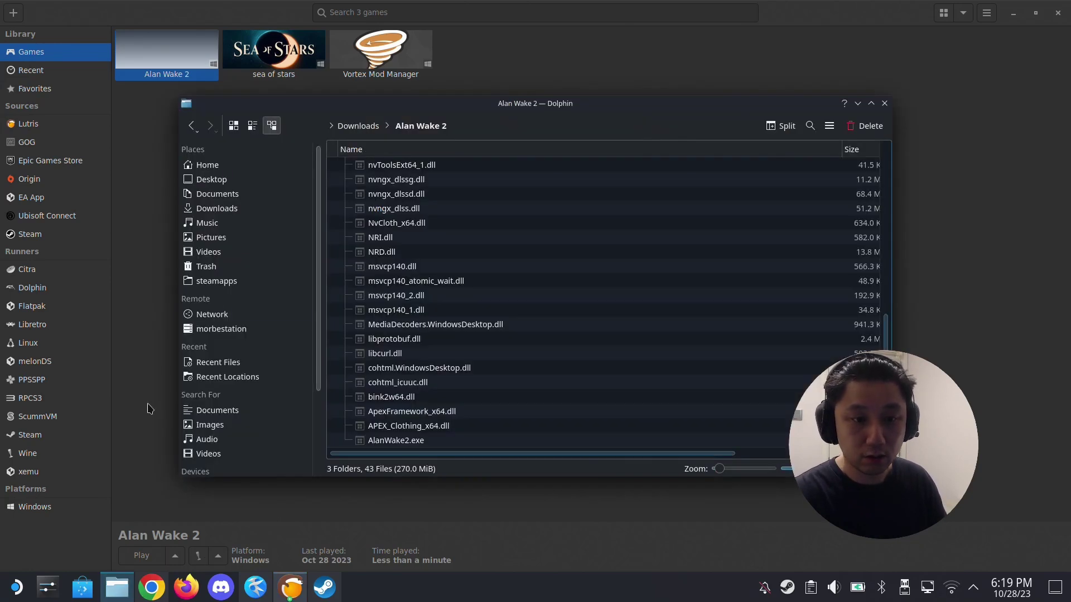
click(220, 200)
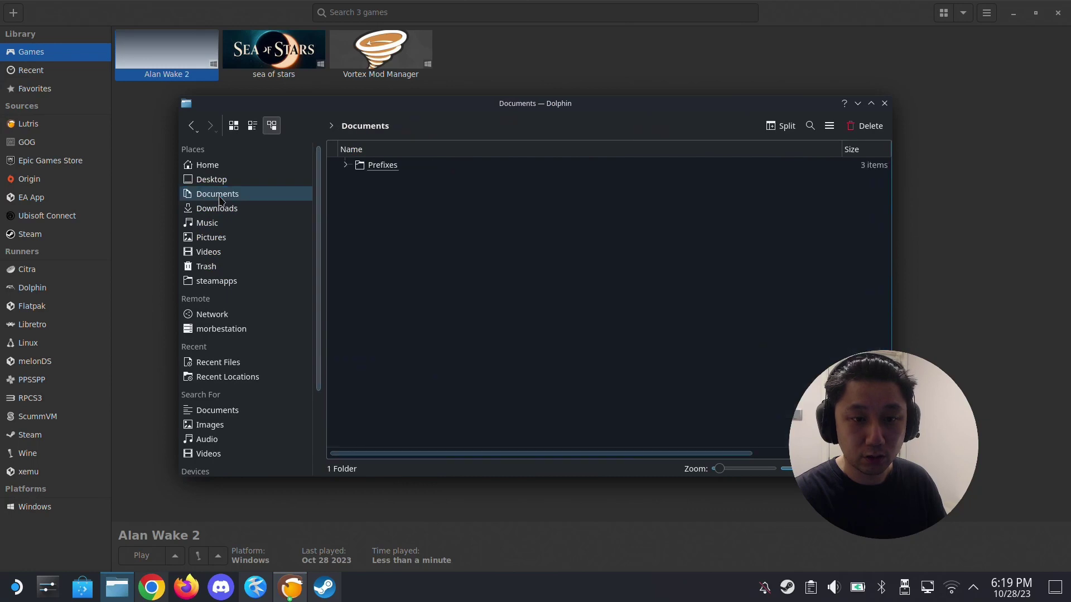
double_click(389, 166)
right_click(423, 260)
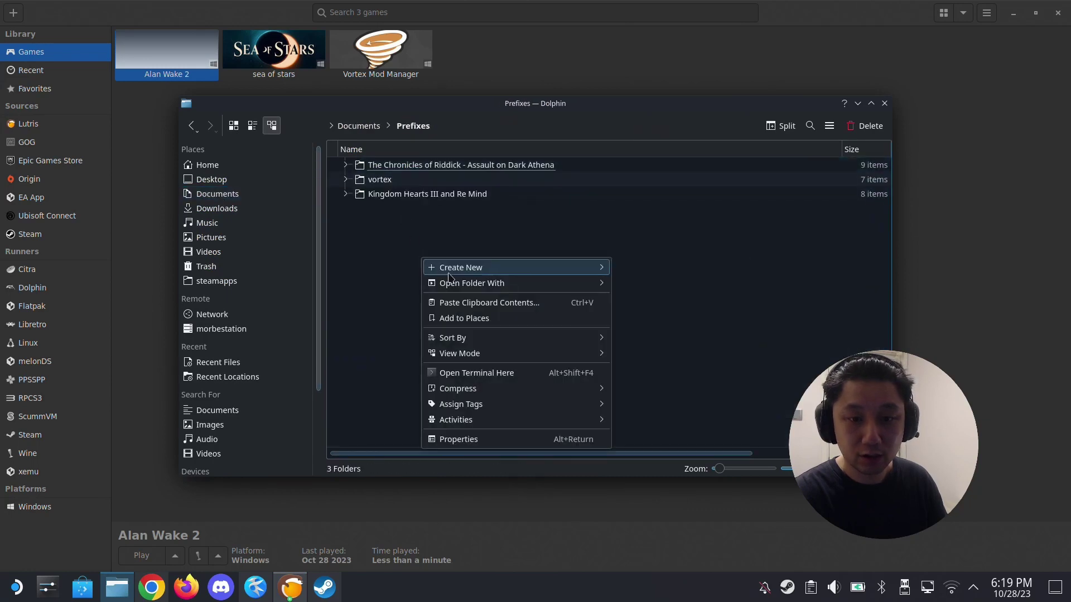
mouse_move(591, 268)
click(675, 270)
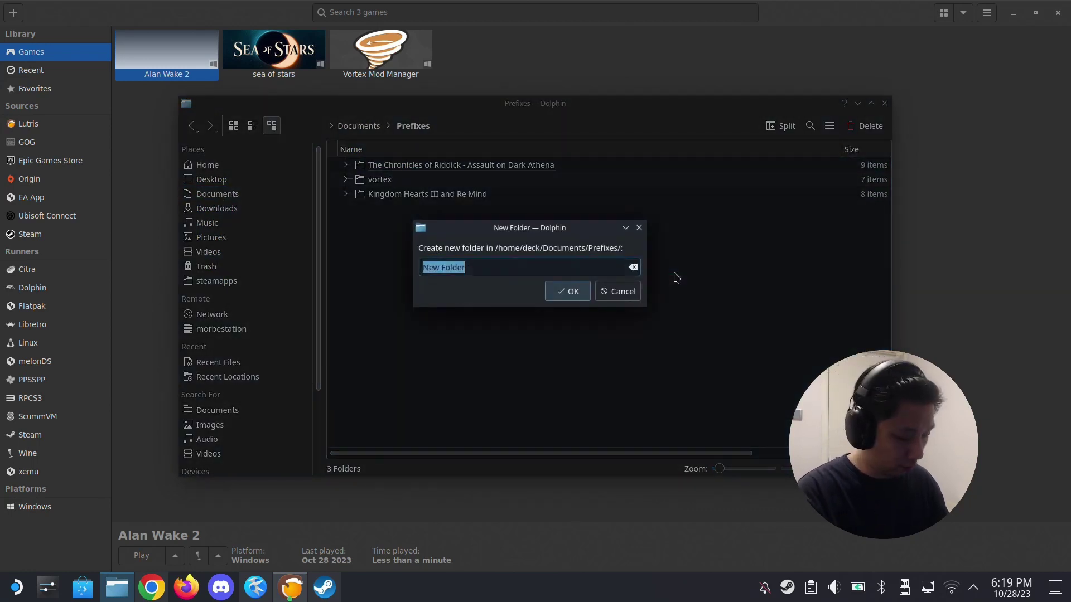
text(Alan Wake 2 demo)
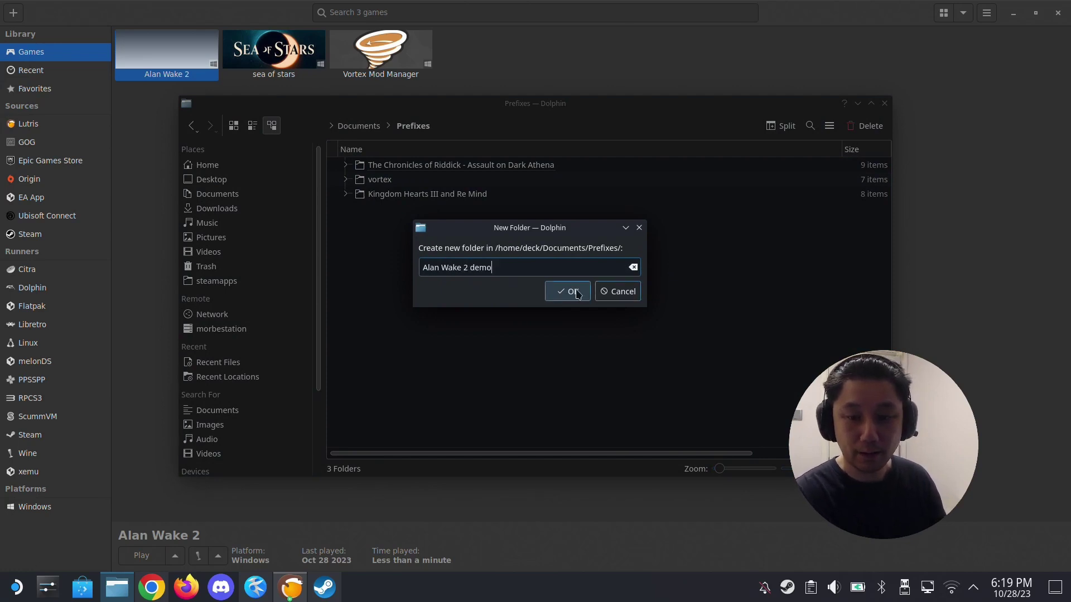
click(569, 290)
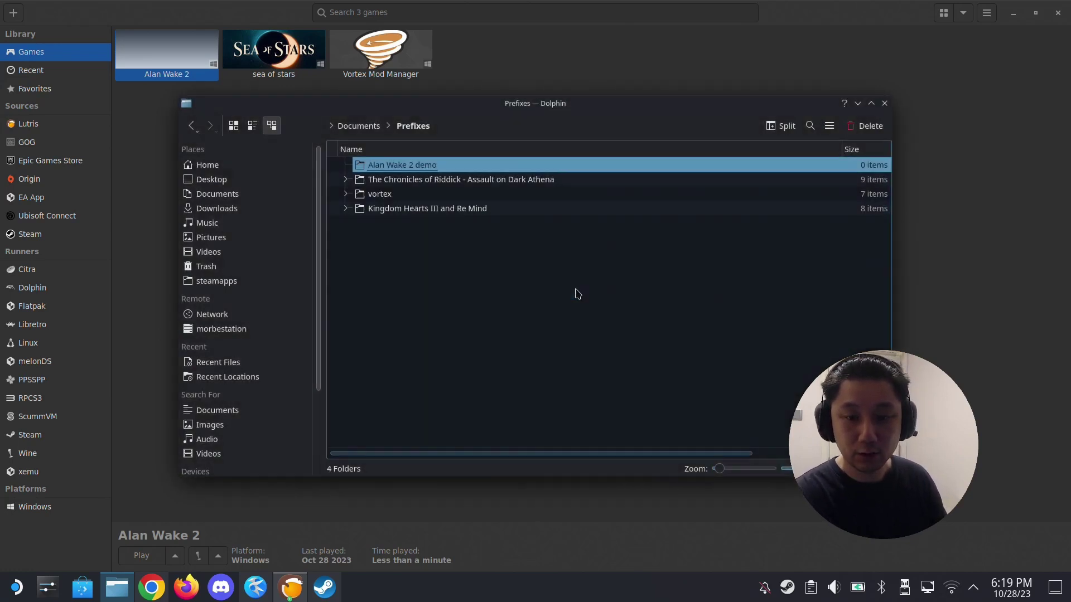
click(884, 104)
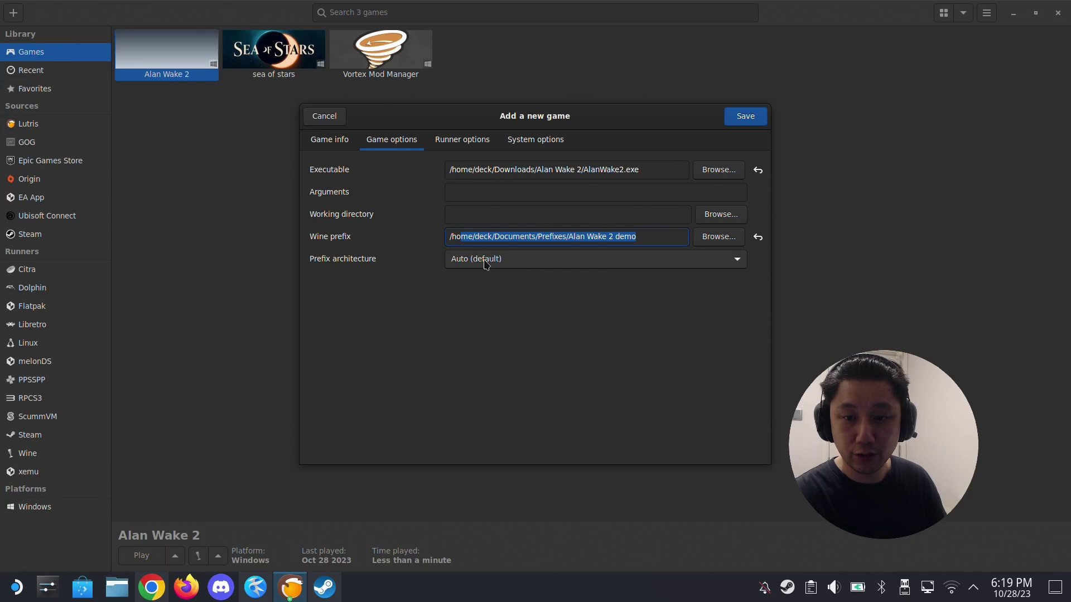
- Set the Wine version in the game's runner options to wine-ge-8-21-x86_64 (default)
click(464, 140)
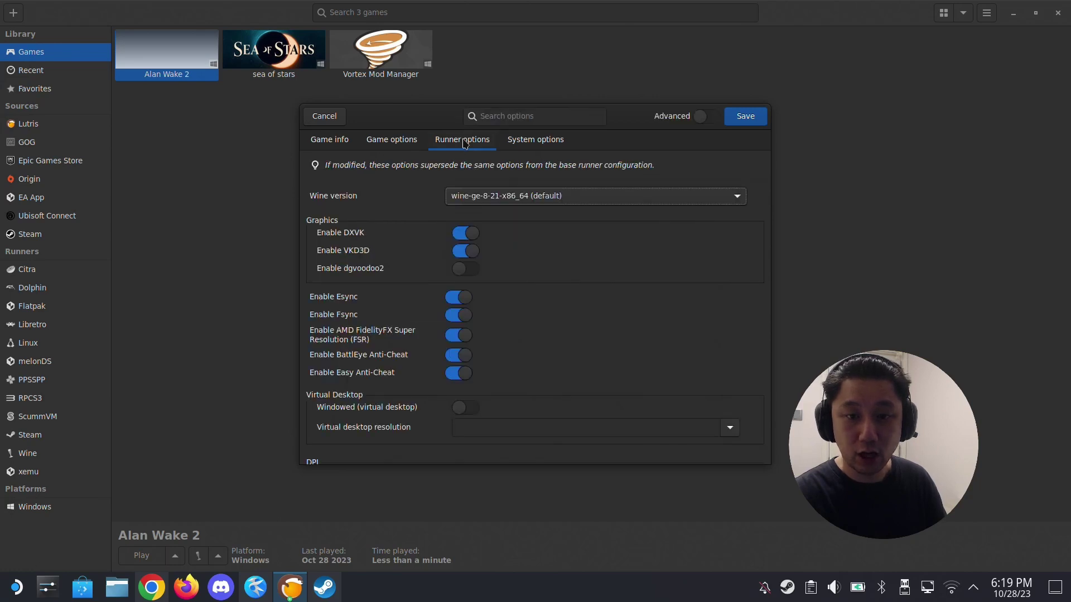
click(488, 202)
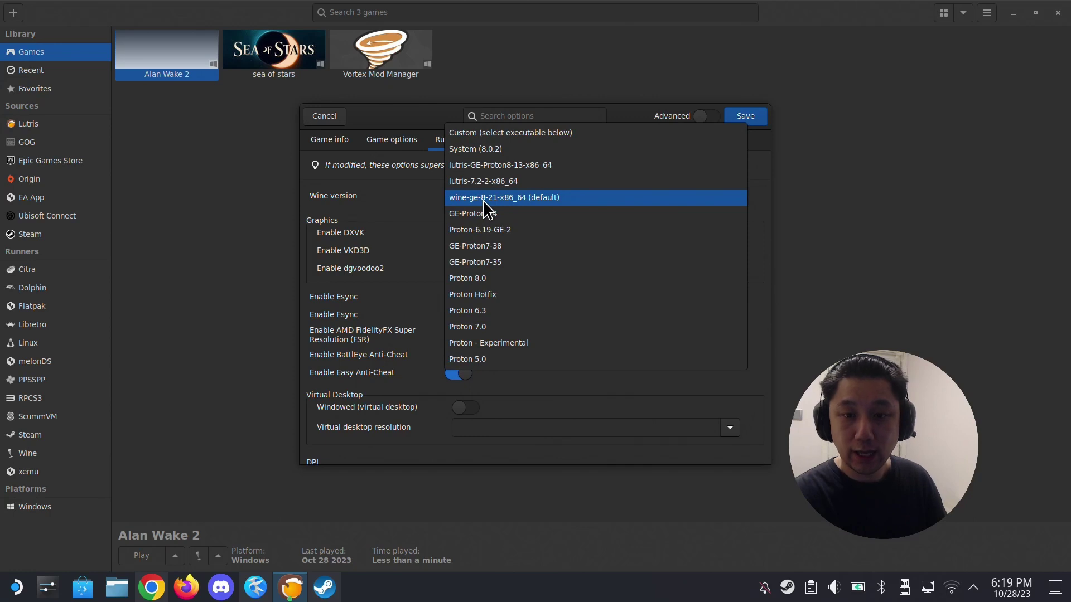
click(537, 199)
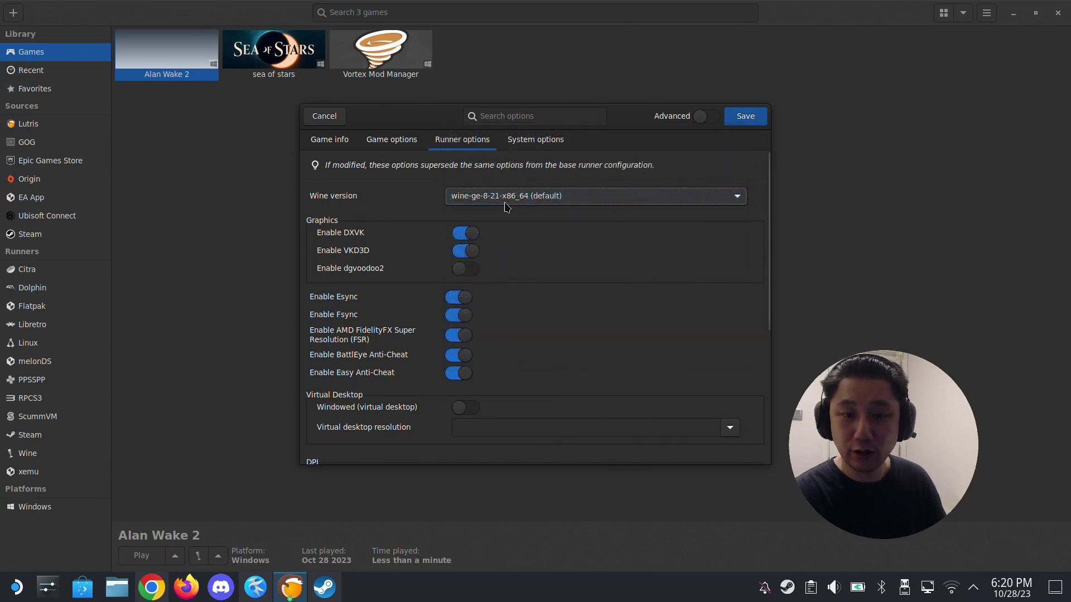
- Launch ProtonUp-Qt and search the Discover software store for "proton"
click(20, 594)
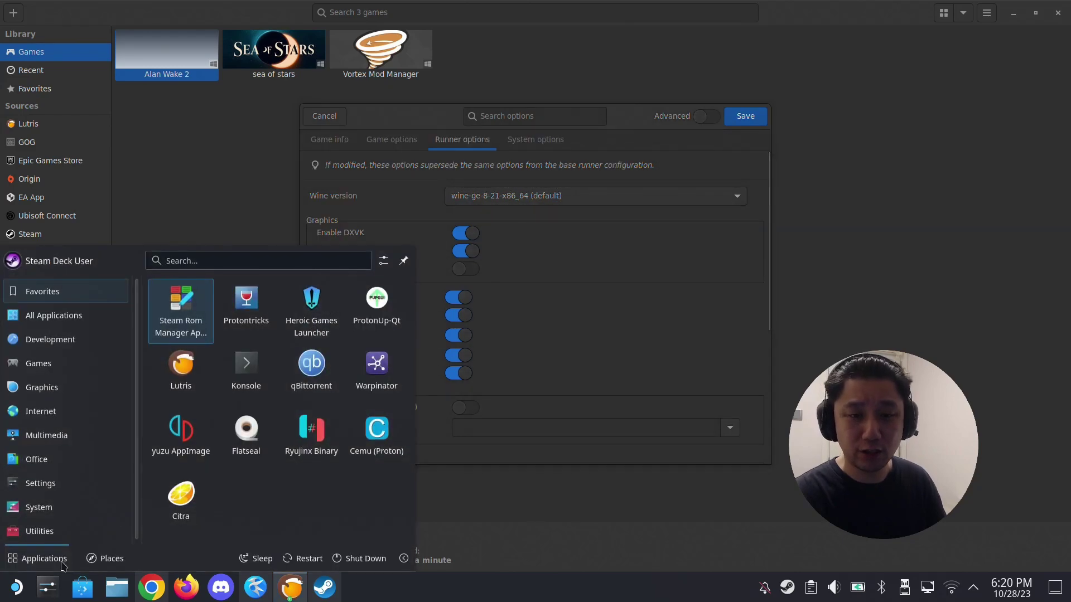
click(389, 307)
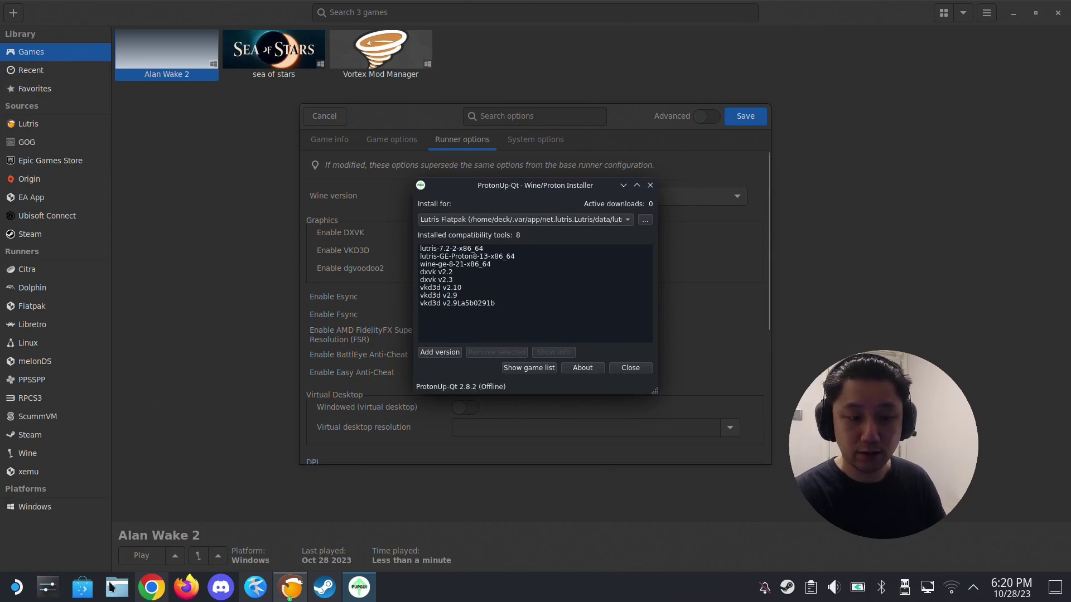
click(92, 593)
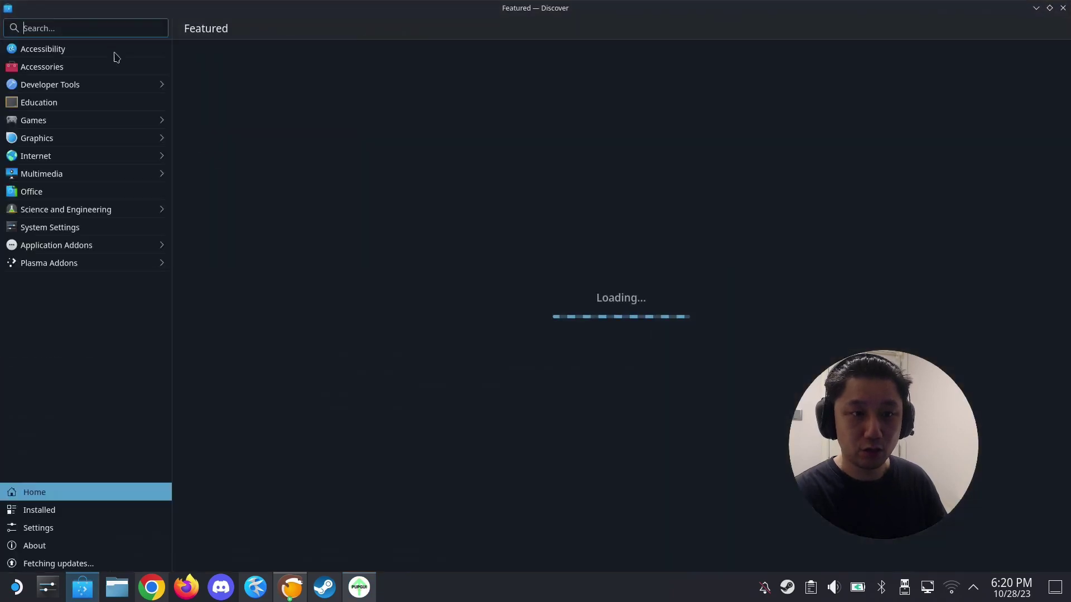
click(116, 29)
text(pro)
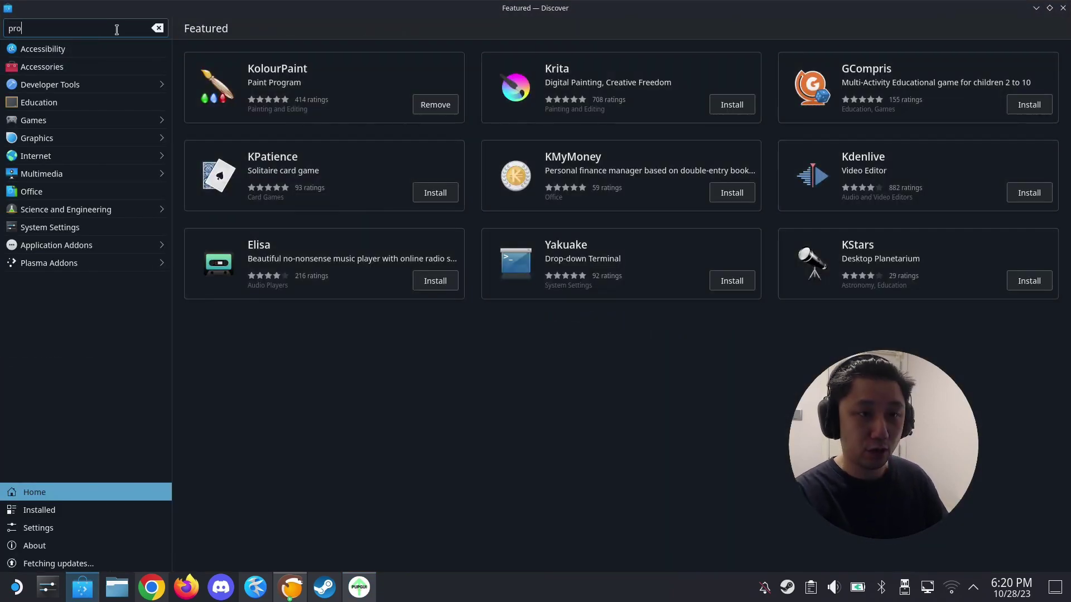
text(ton)
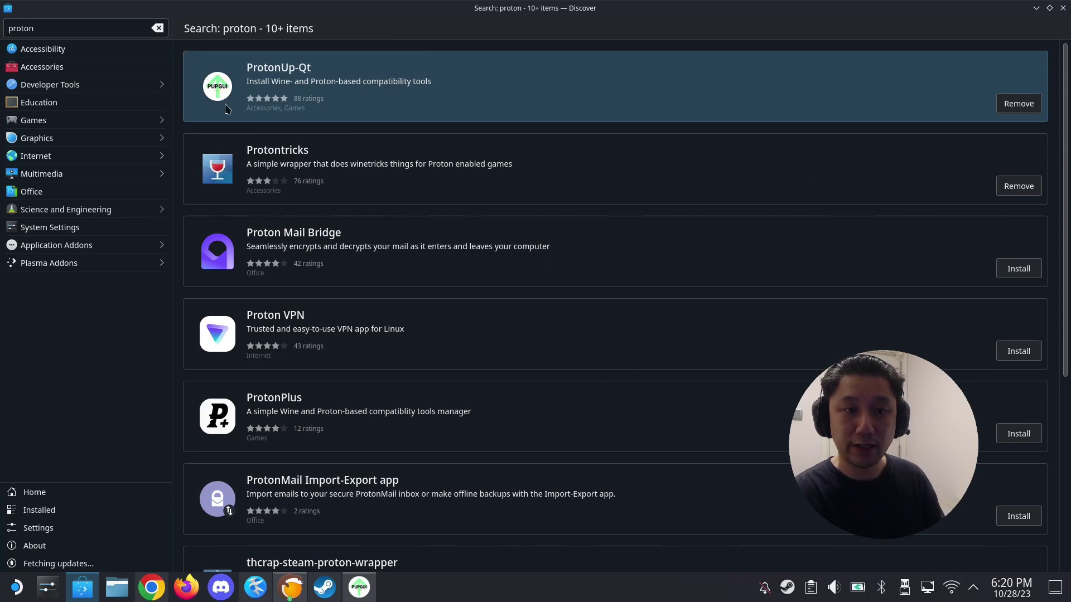
click(1036, 8)
- In ProtonUp-Qt, select Lutris Flatpak as the install target, check the Wine-GE version offered for installation, and close without installing
click(518, 220)
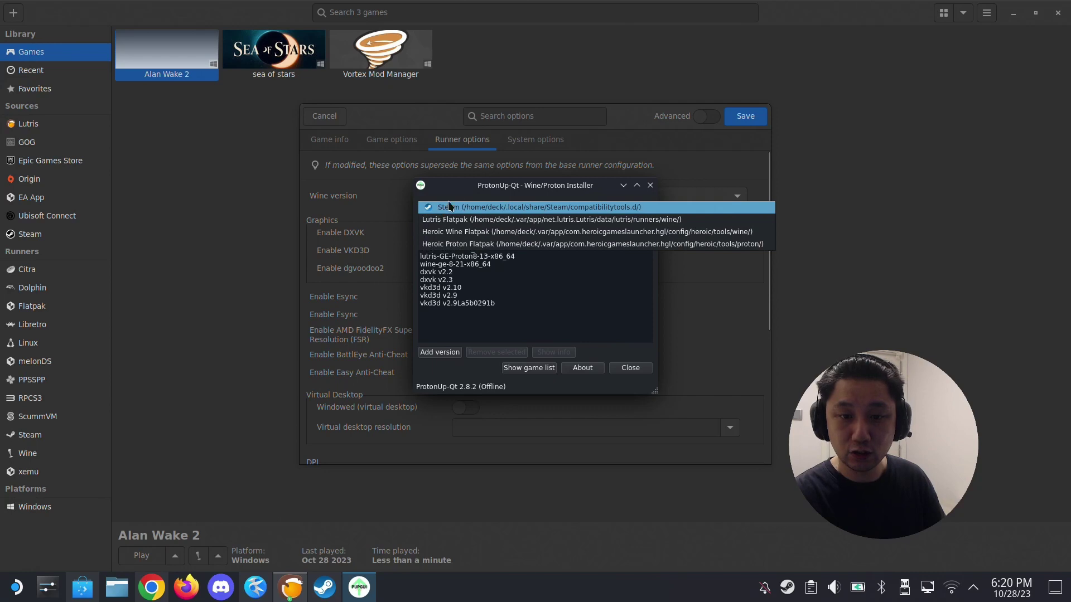
click(519, 220)
click(518, 219)
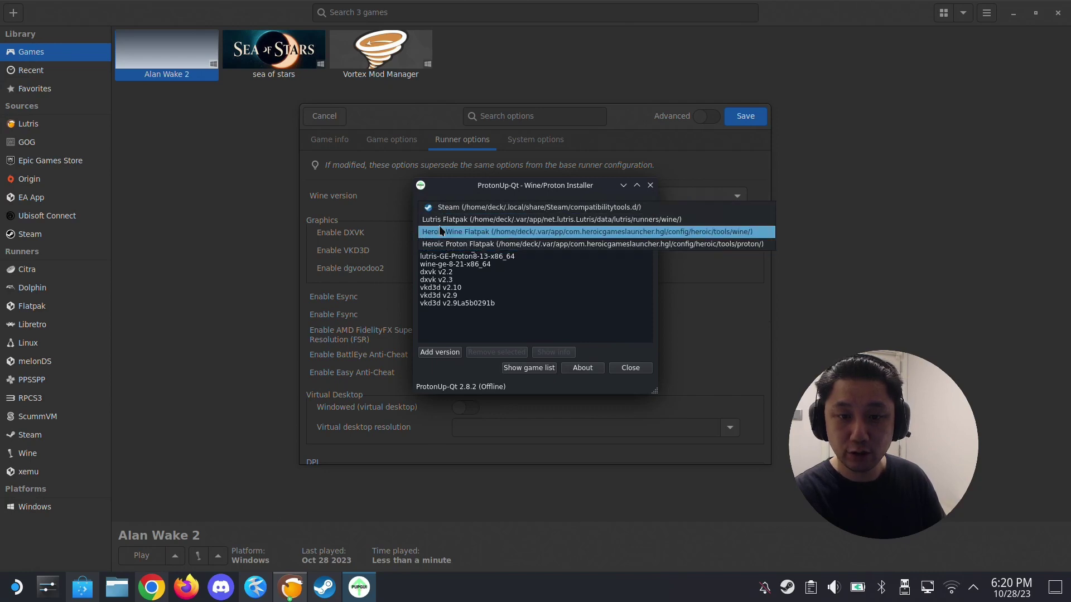
click(451, 219)
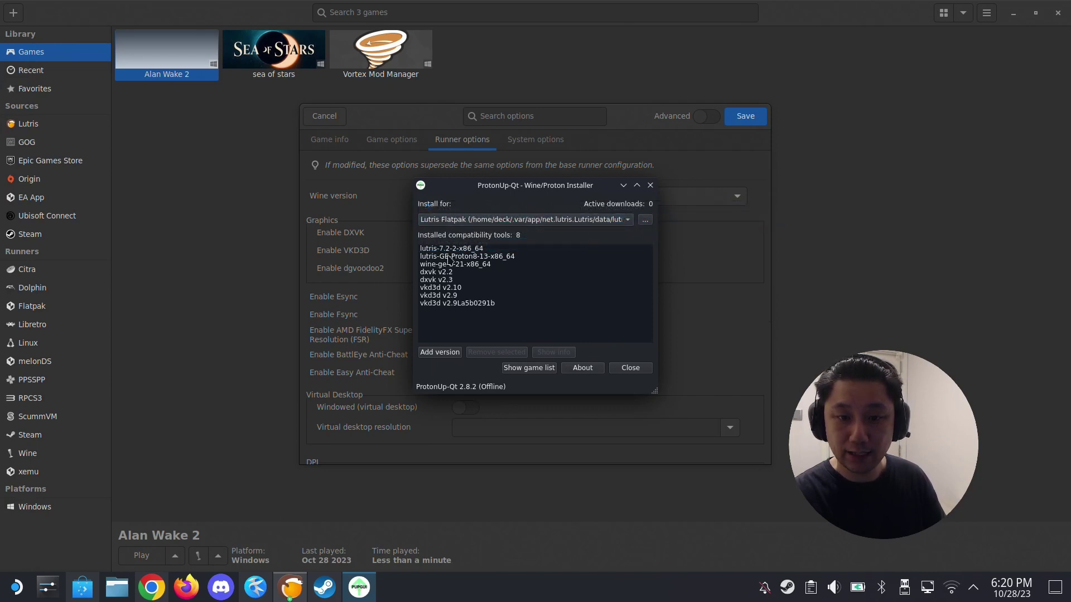
click(447, 354)
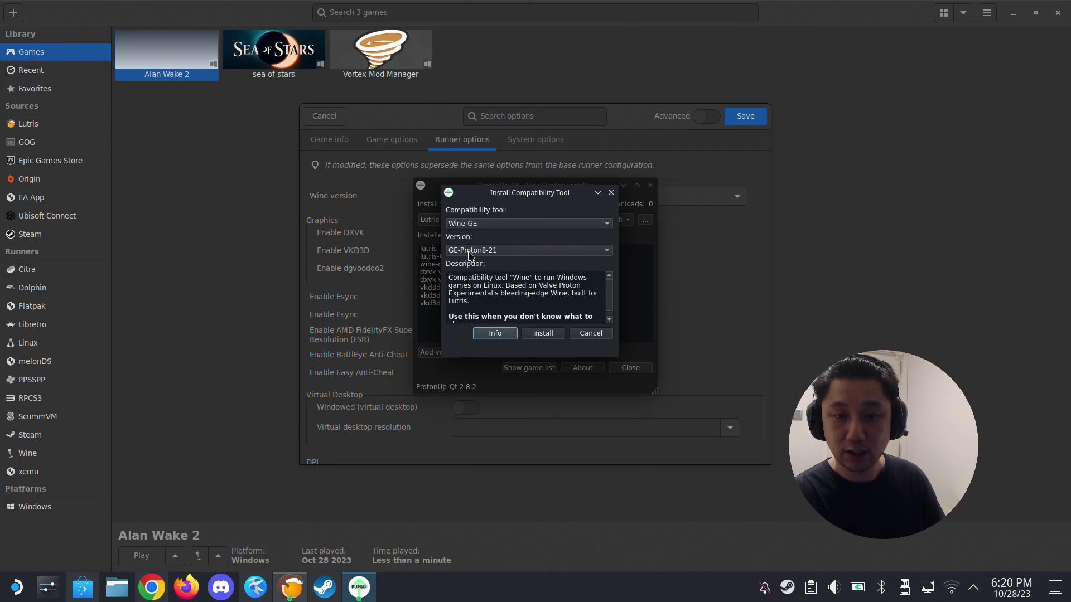
click(590, 333)
click(631, 368)
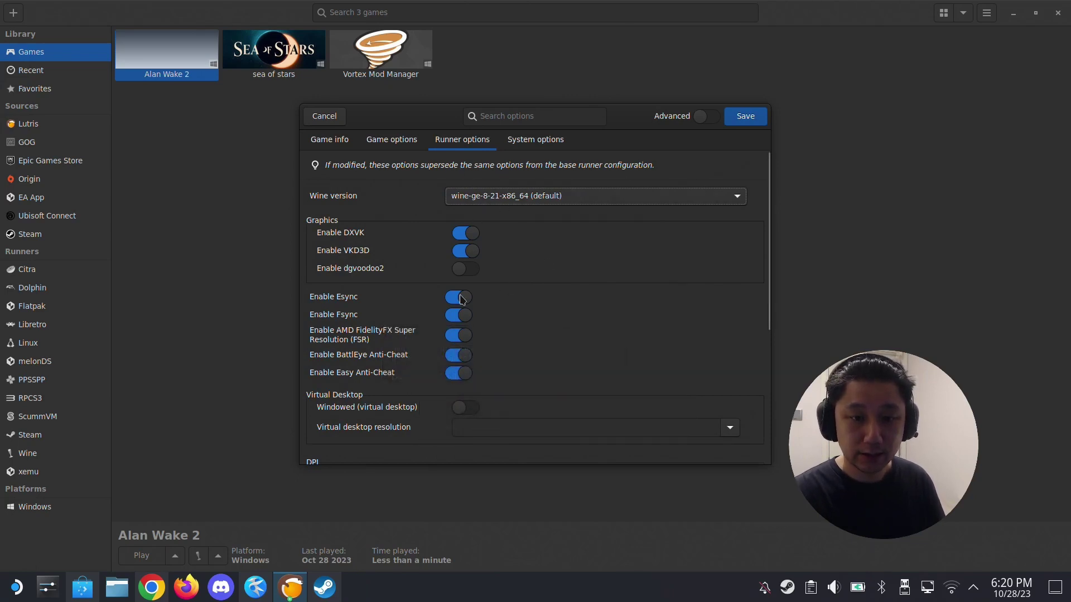
- Review the remaining Wine runner options and save the new game to the Lutris library
drag(764, 263, 770, 220)
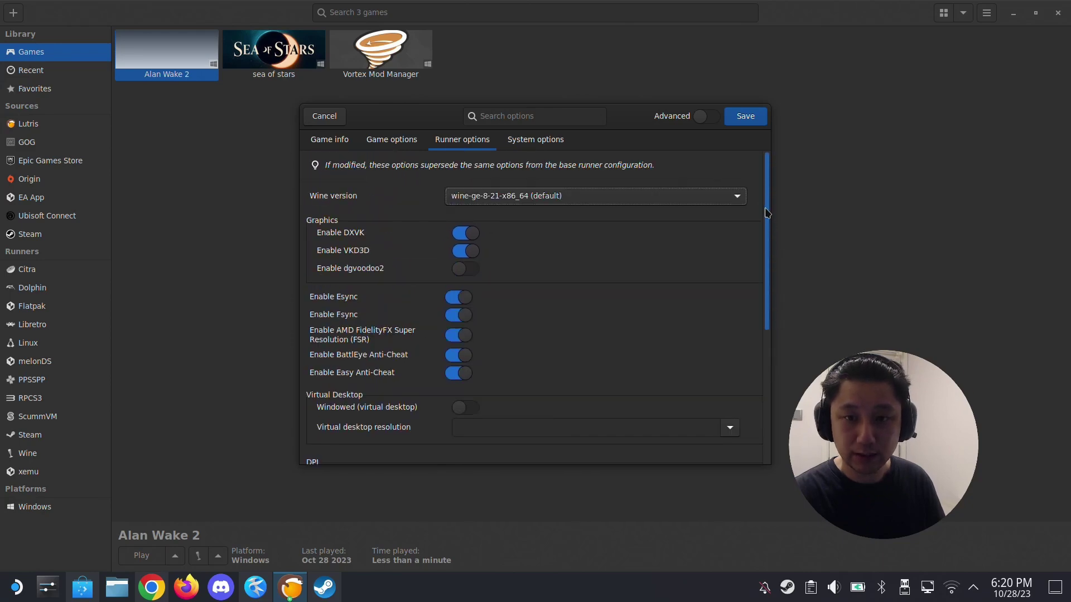
click(746, 116)
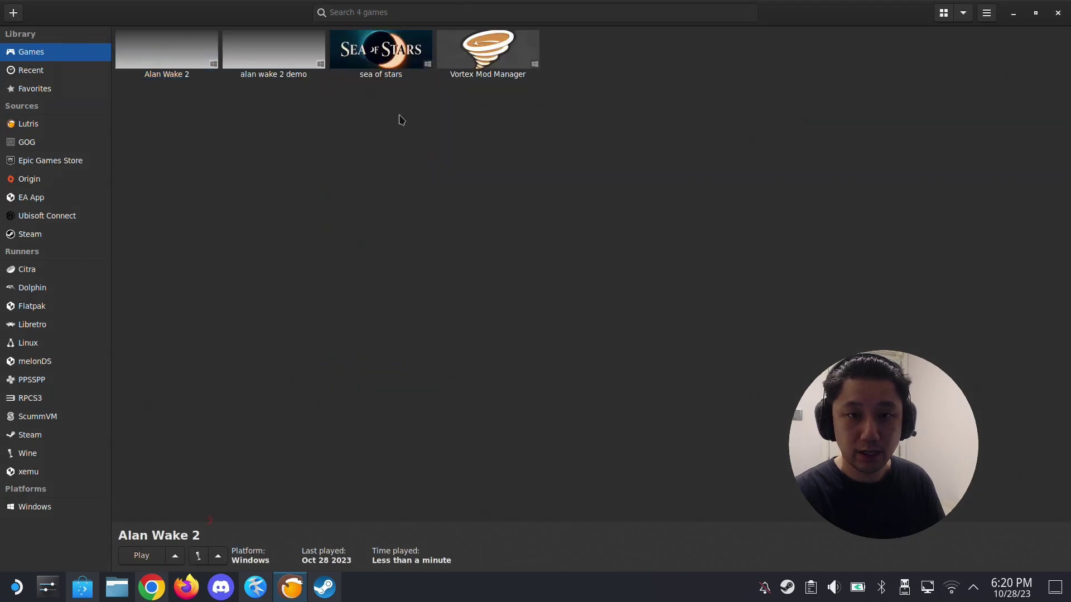
- Run the "alan wake 2 demo" game once to generate its Wine prefix files
click(273, 54)
right_click(272, 55)
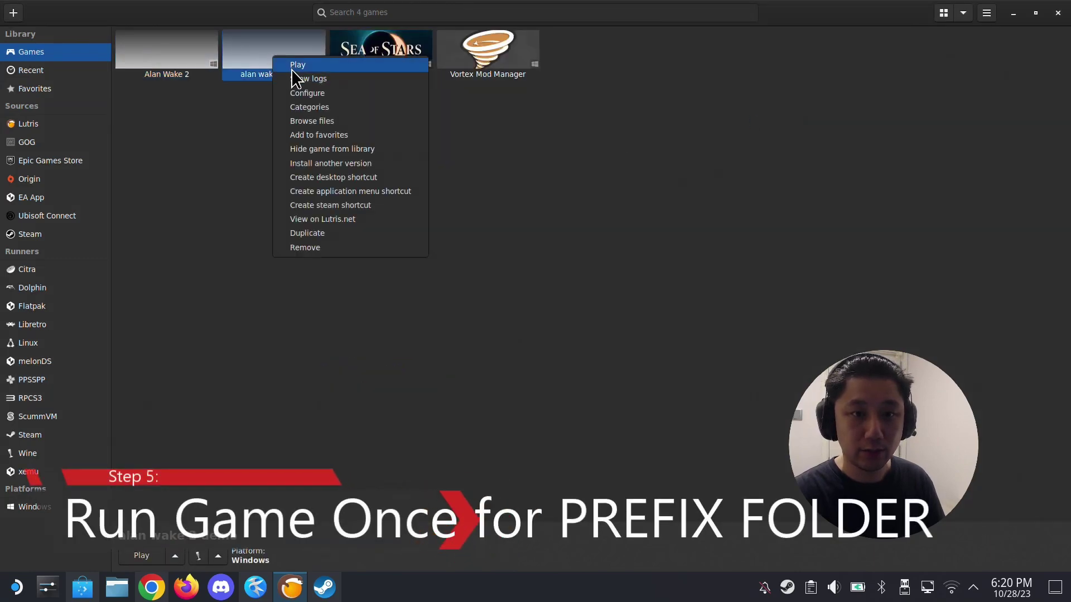
click(293, 70)
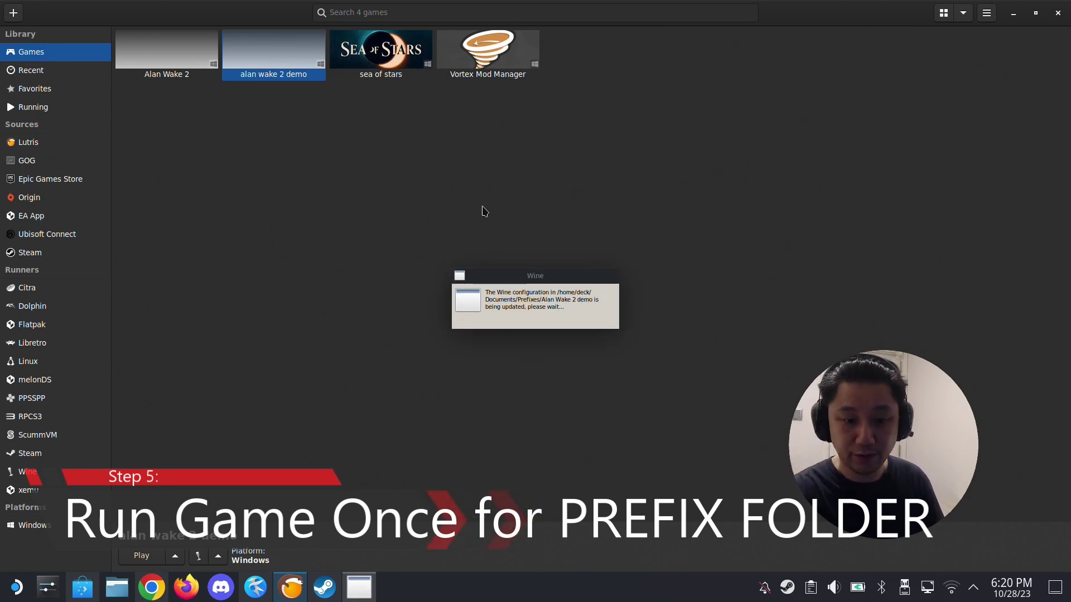
- Inspect the contents of the Alan Wake 2 demo prefix folder in the file manager and return to Lutris
click(118, 586)
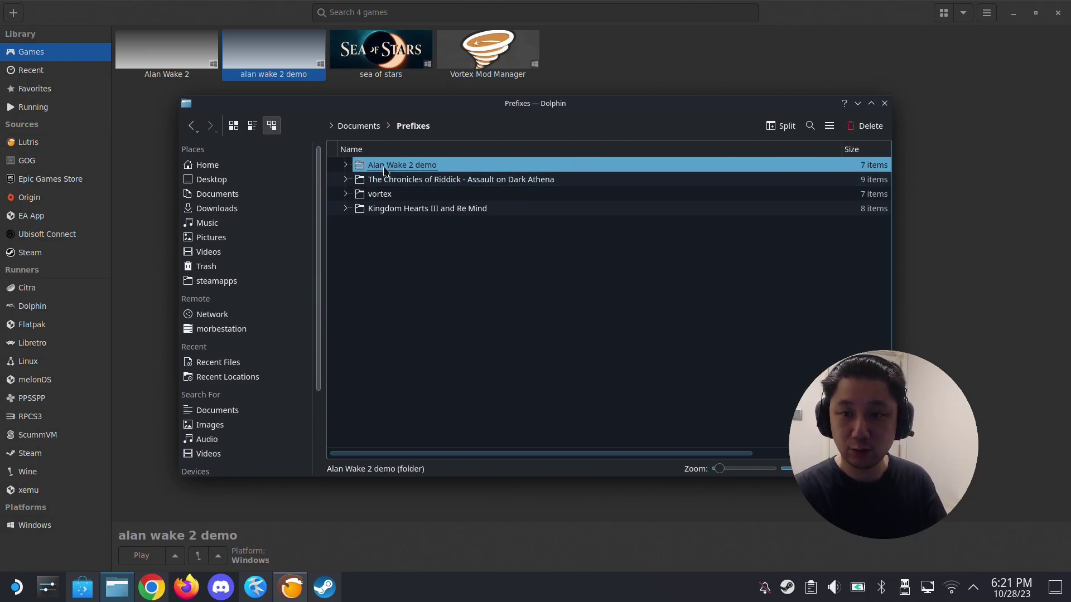
click(384, 171)
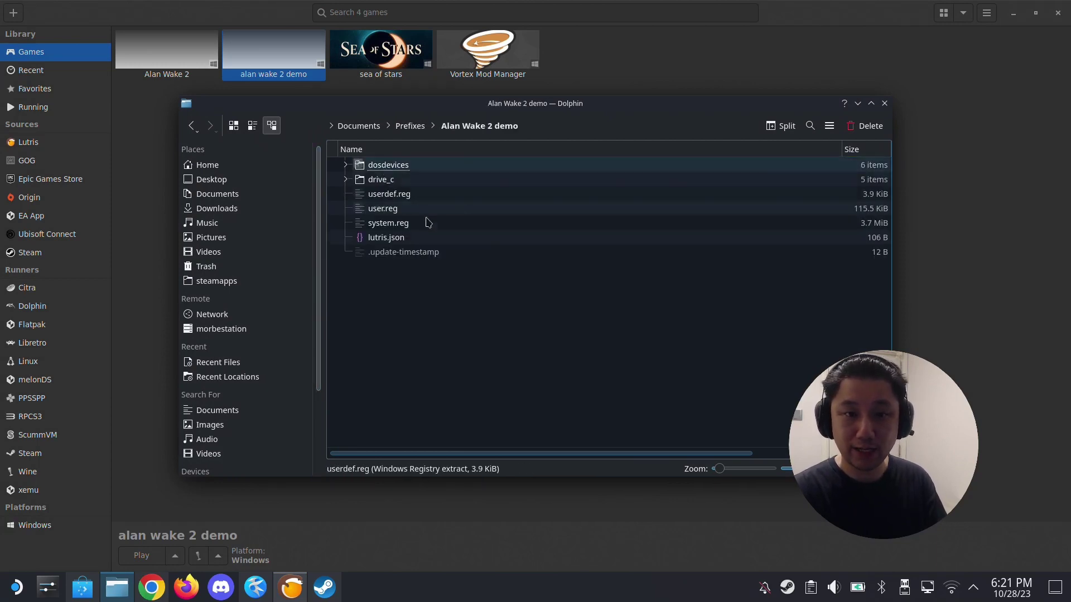
click(859, 101)
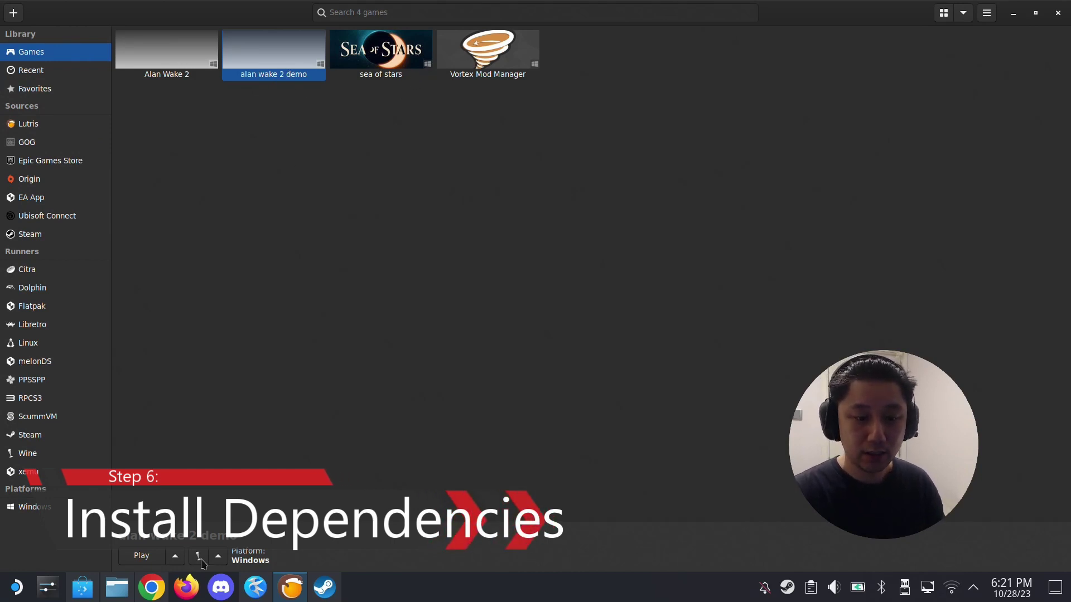
- Open Winetricks for the "alan wake 2 demo" game, select the default wineprefix, and choose to install a Windows DLL or component
click(388, 160)
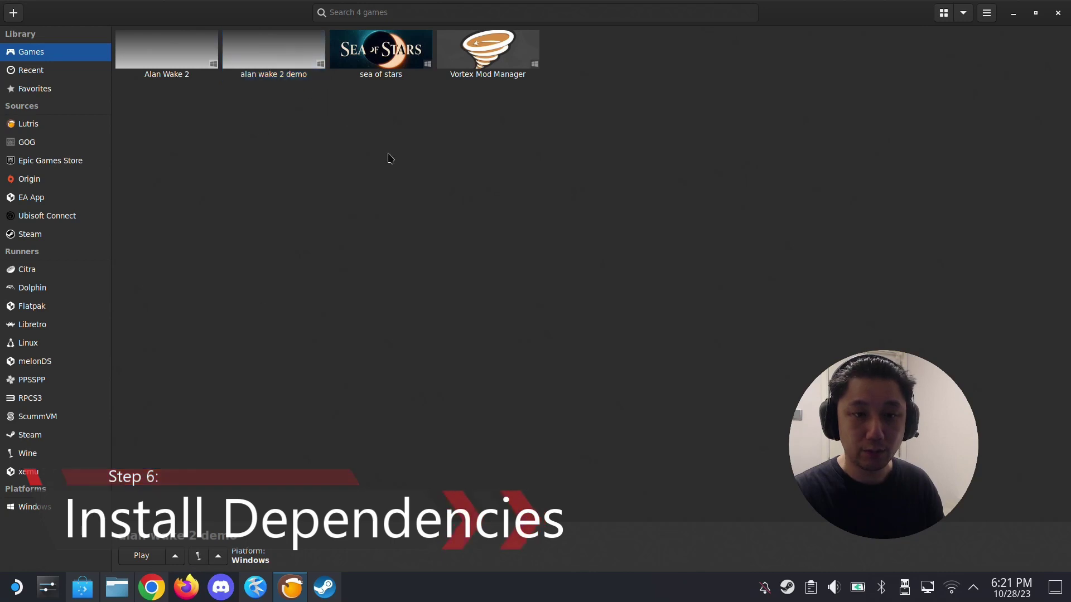
click(259, 65)
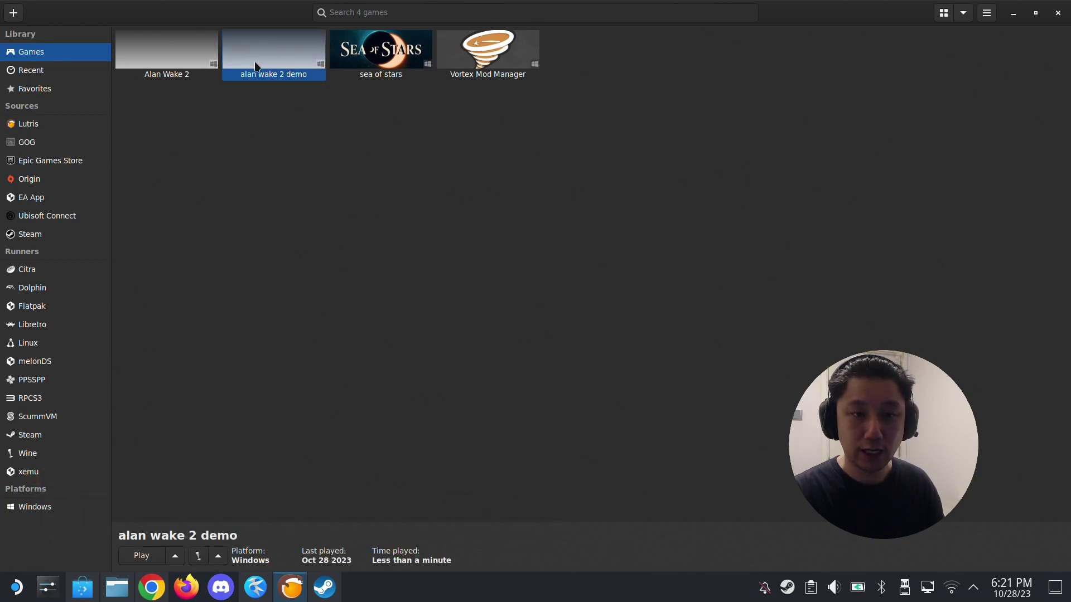
click(218, 556)
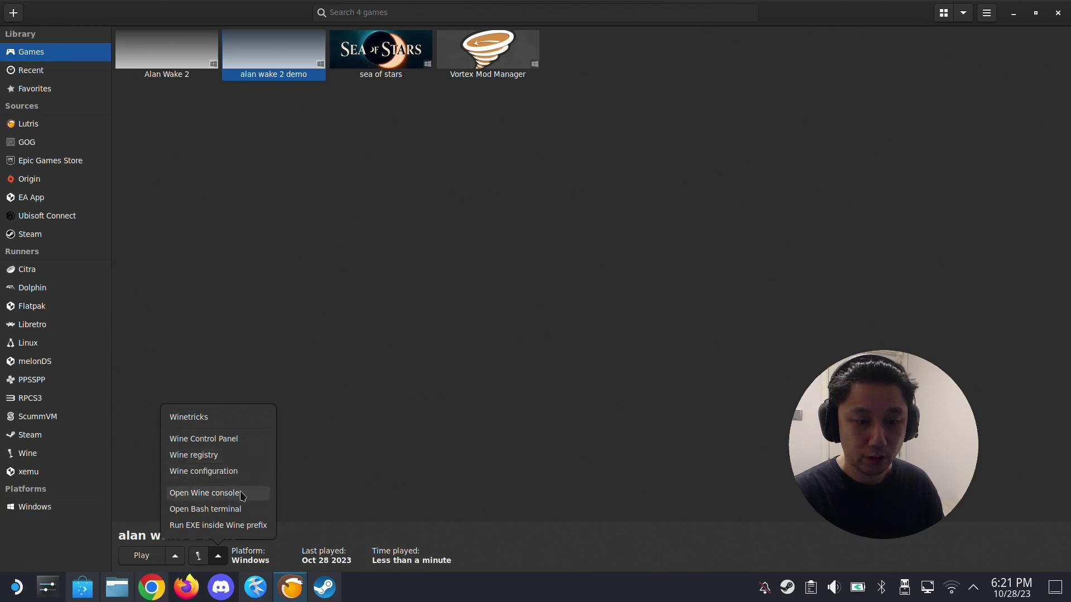
click(204, 424)
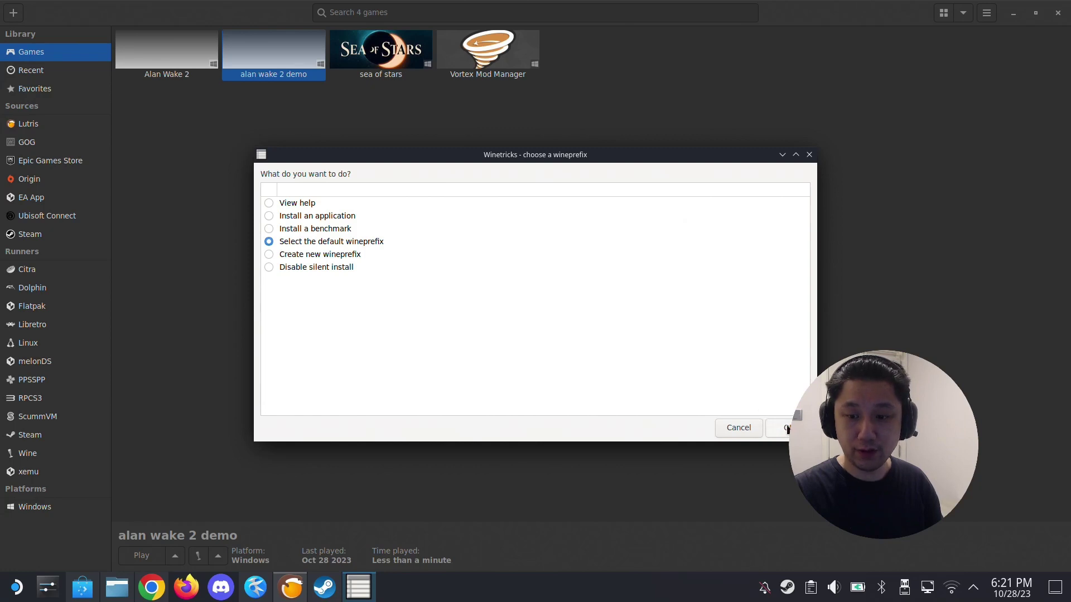
click(788, 428)
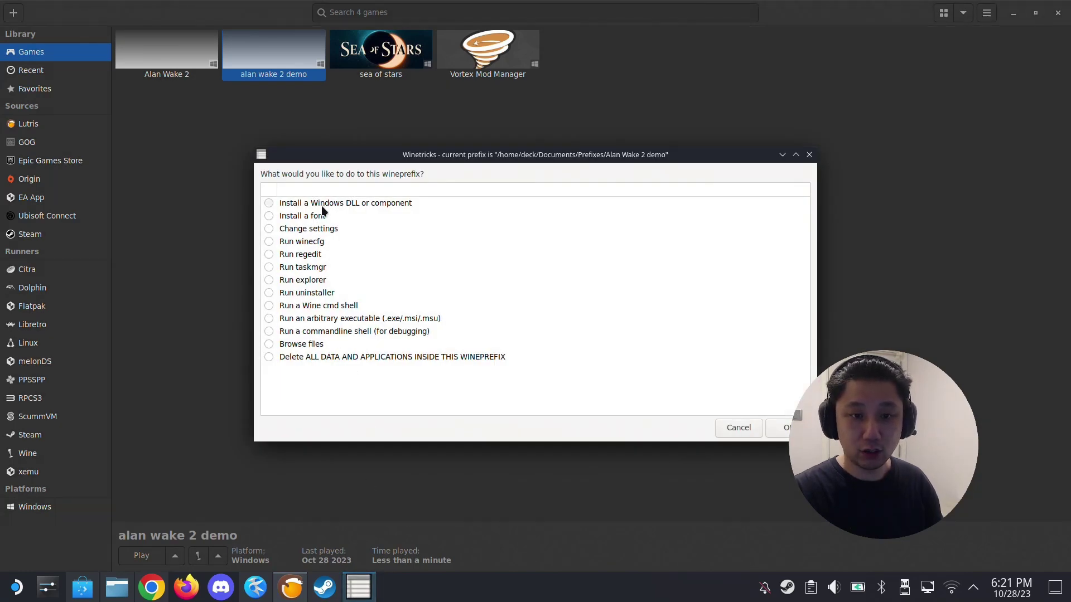
click(786, 427)
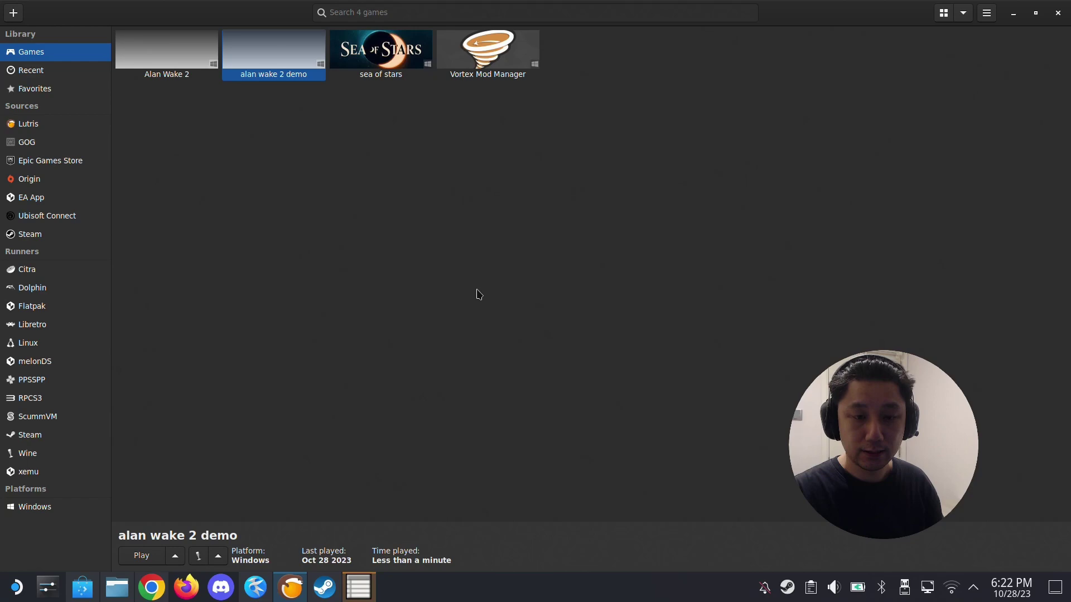
- Try to install the d3dcompiler_43 and d3dcompiler_47 packages, accepting the 64-bit prefix notice and minimizing the download progress window
scroll(368, 312, down, 3)
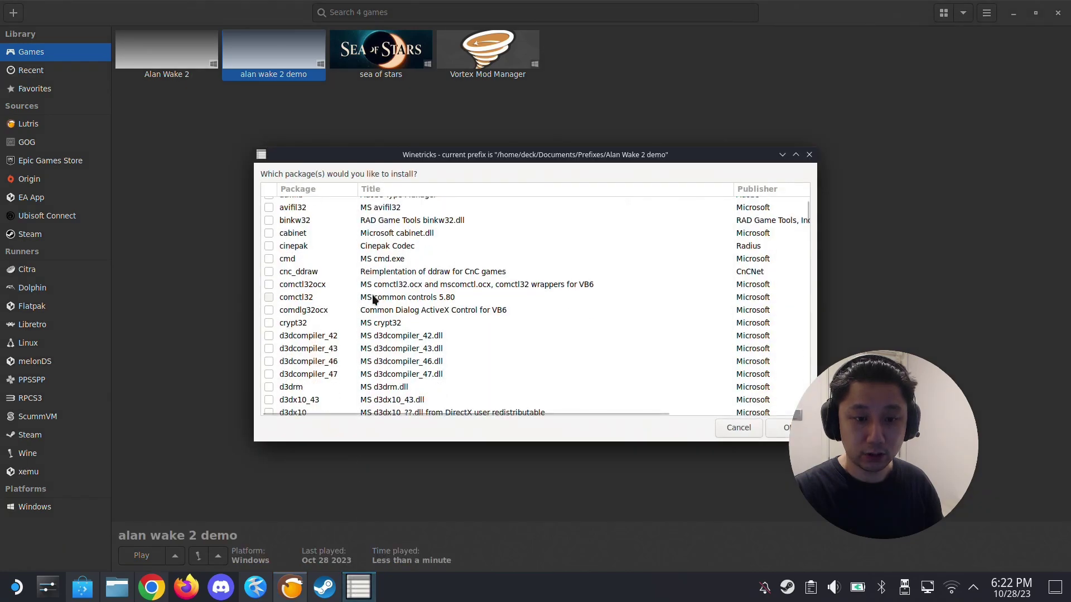
scroll(335, 337, down, 1)
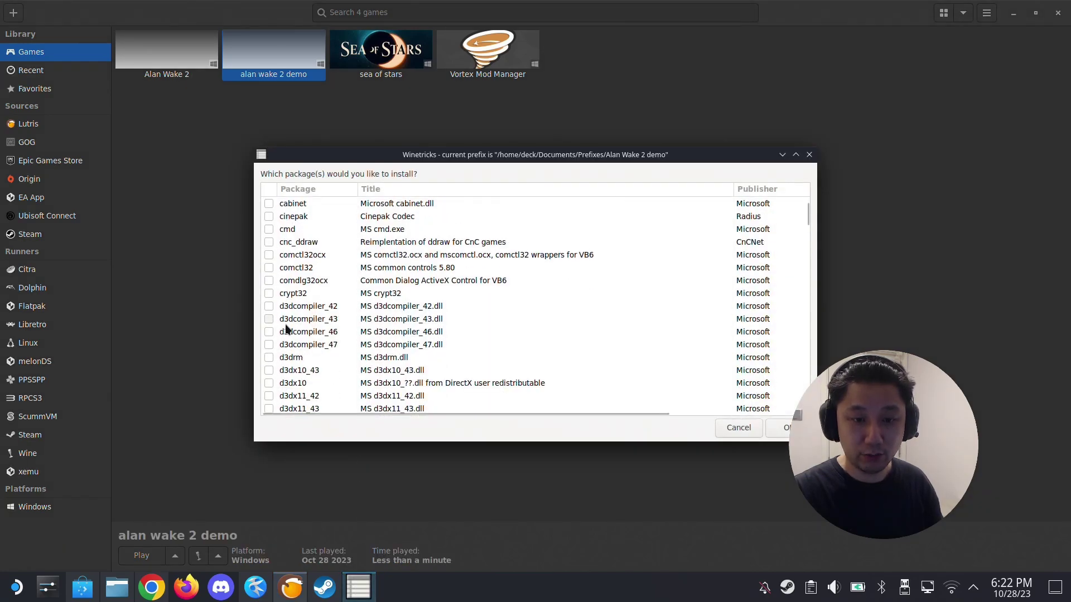
click(269, 317)
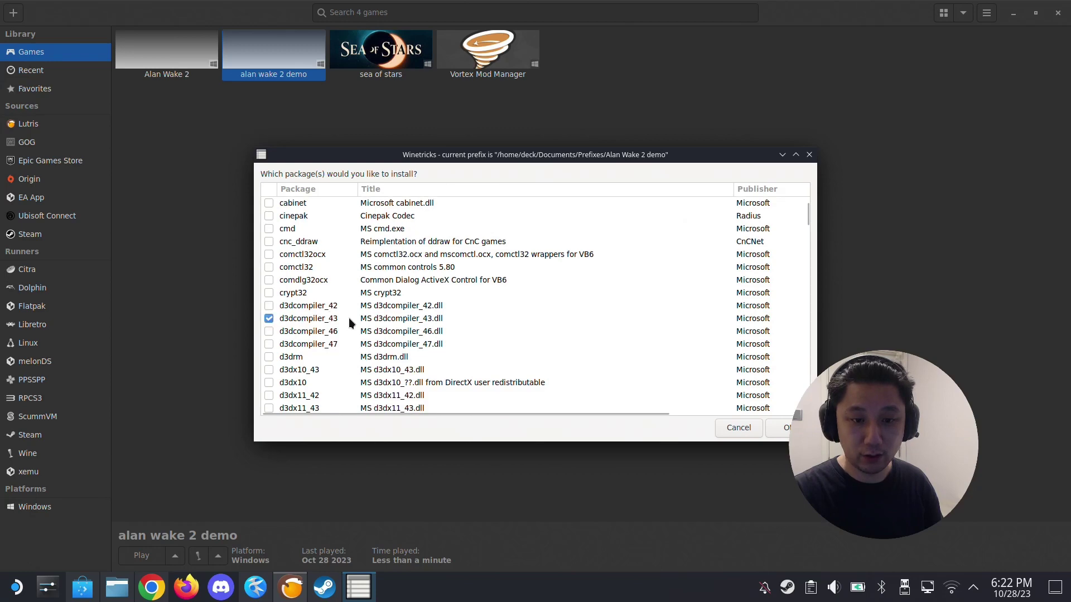
click(266, 345)
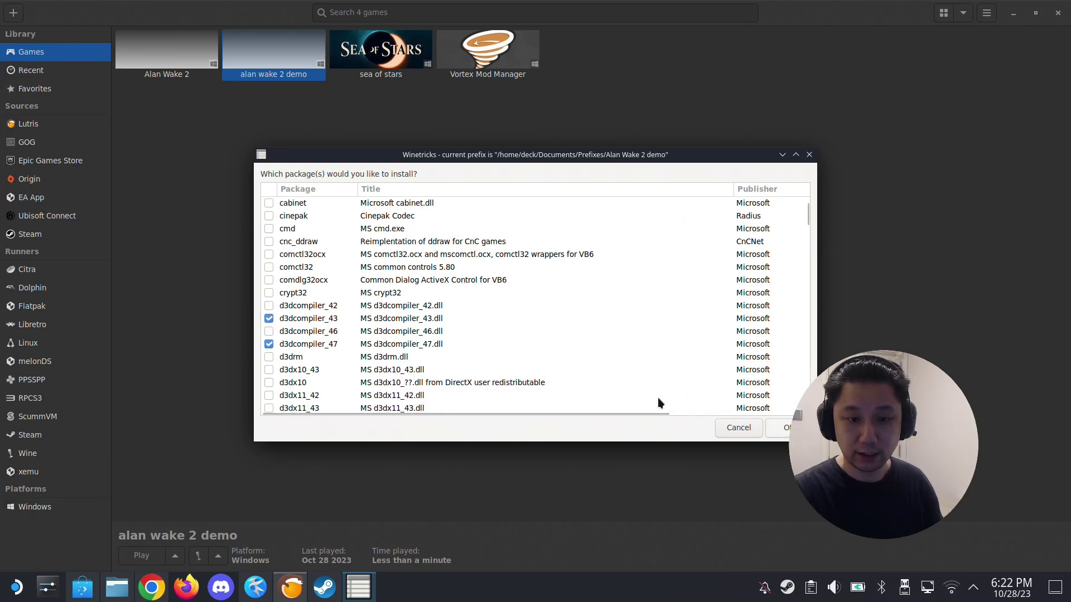
click(785, 428)
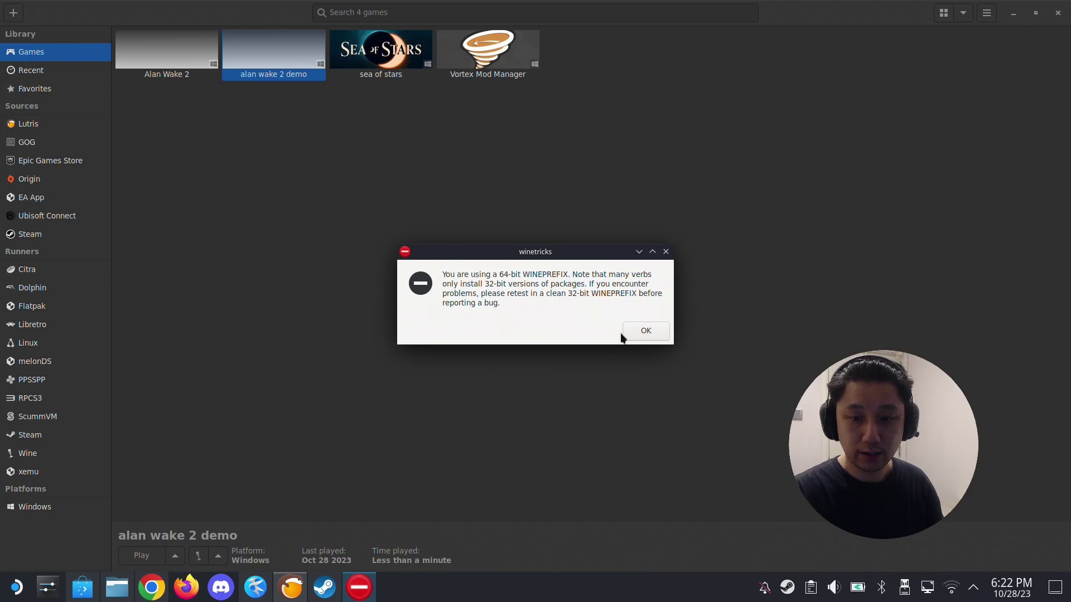
click(648, 331)
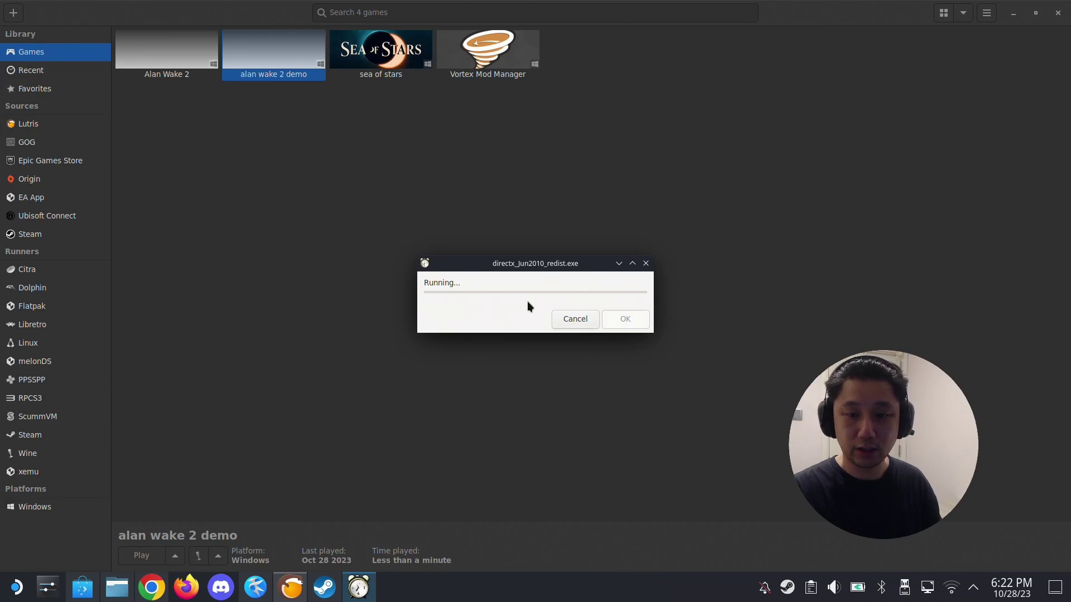
click(620, 263)
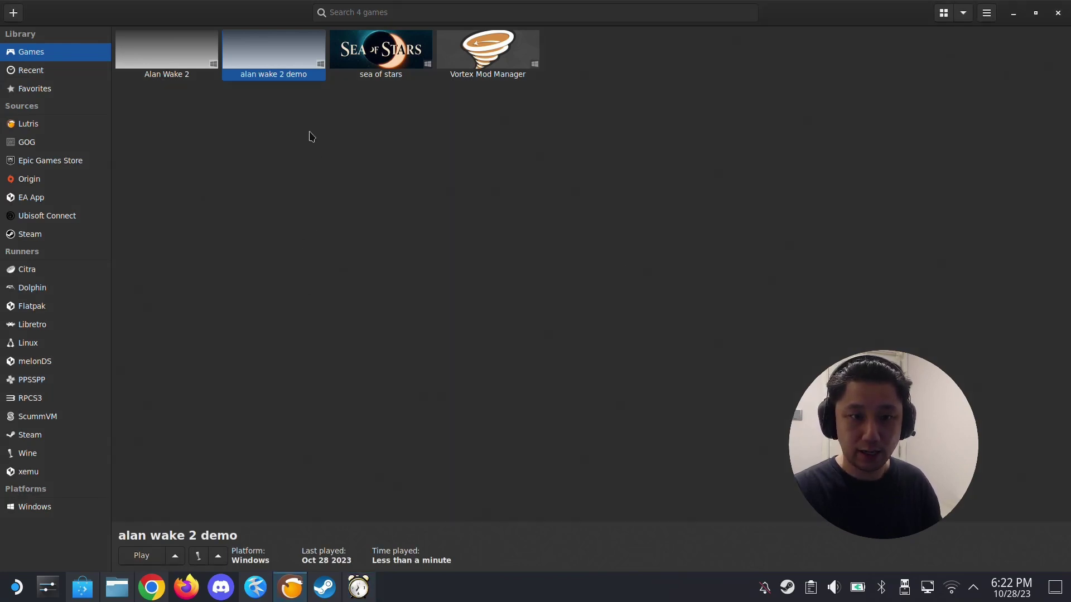
right_click(289, 57)
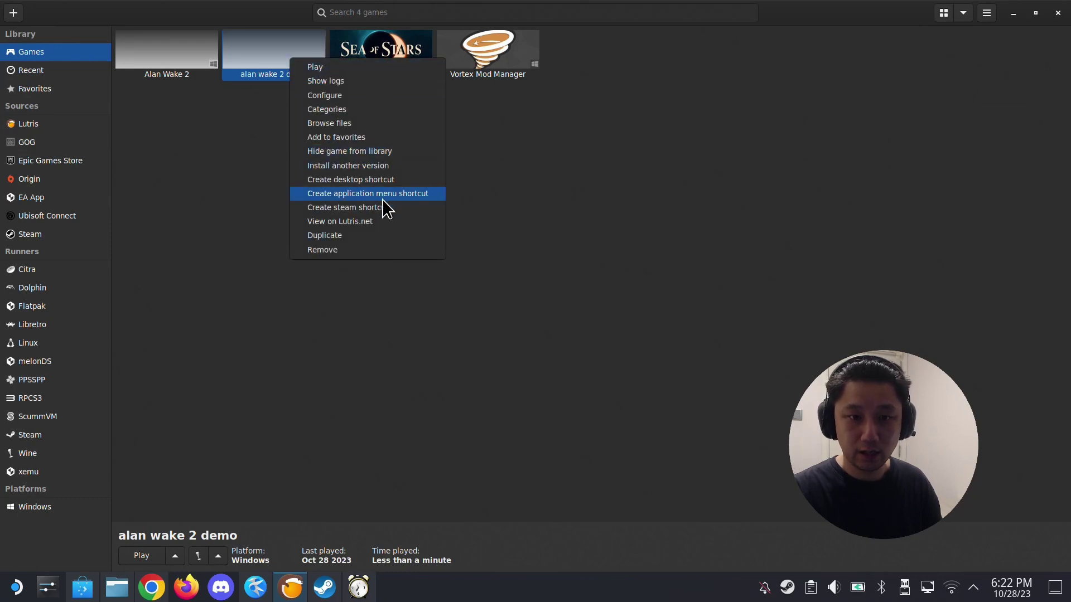
click(363, 590)
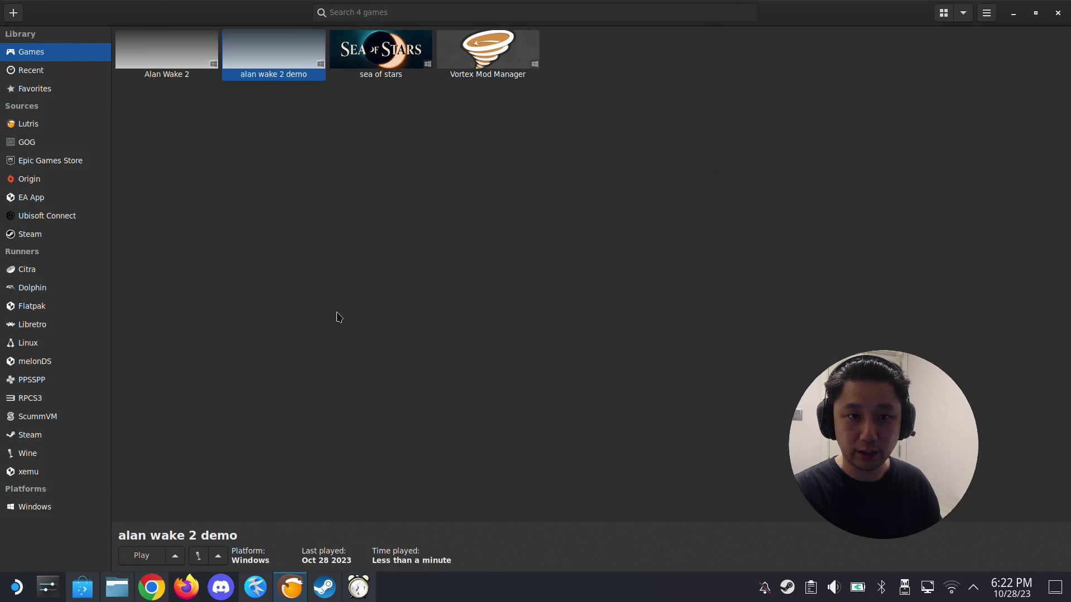
right_click(288, 69)
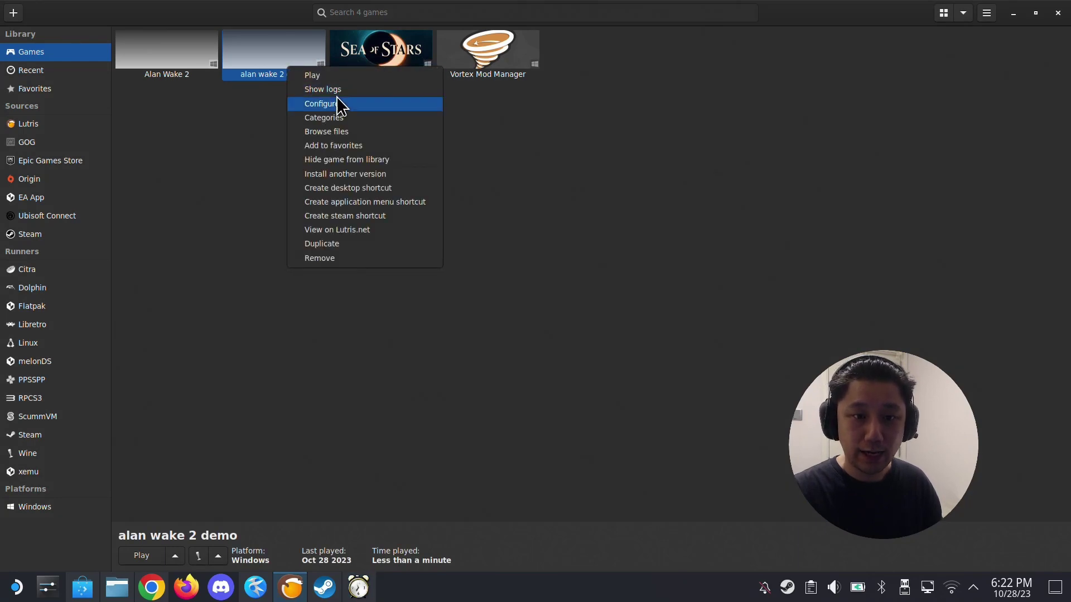
click(319, 446)
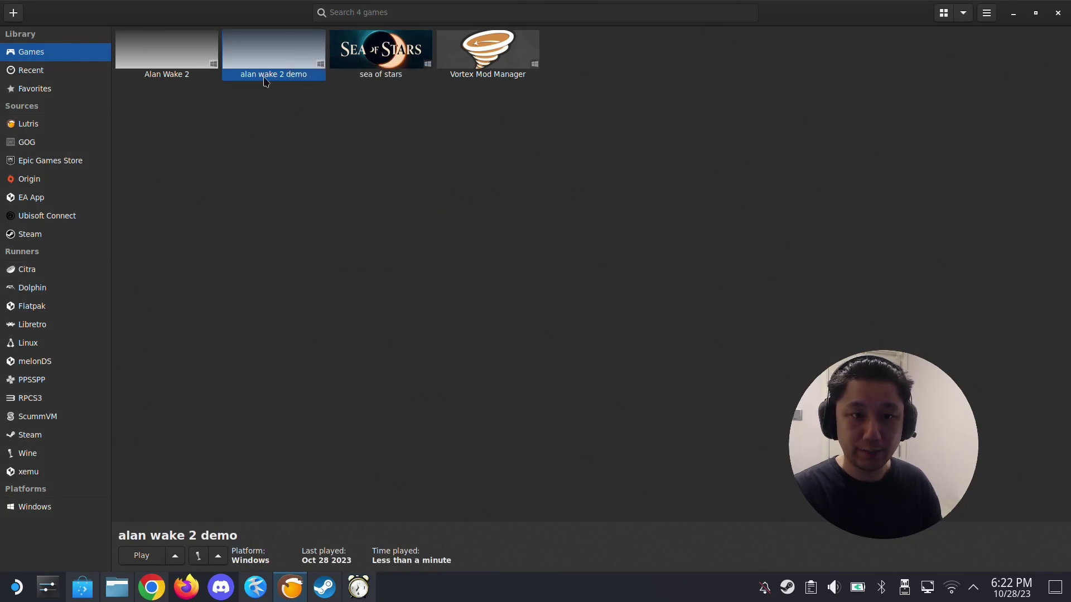
- Run VC_redist.x64.exe from Downloads inside the game's Wine prefix, accept the license terms, and complete the x64 redistributable installation
click(218, 556)
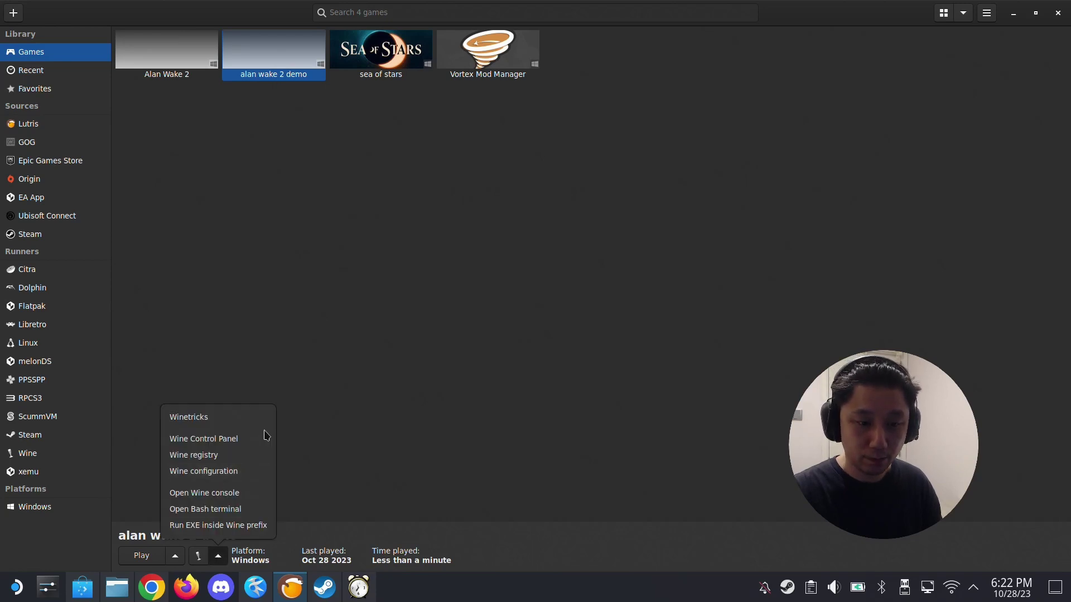
click(243, 526)
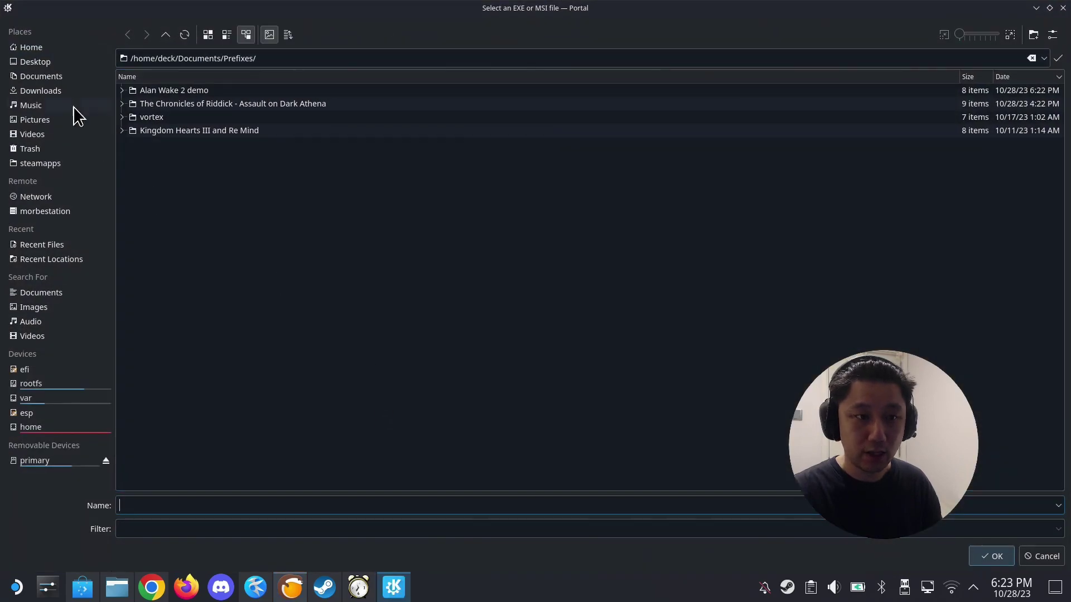
click(41, 91)
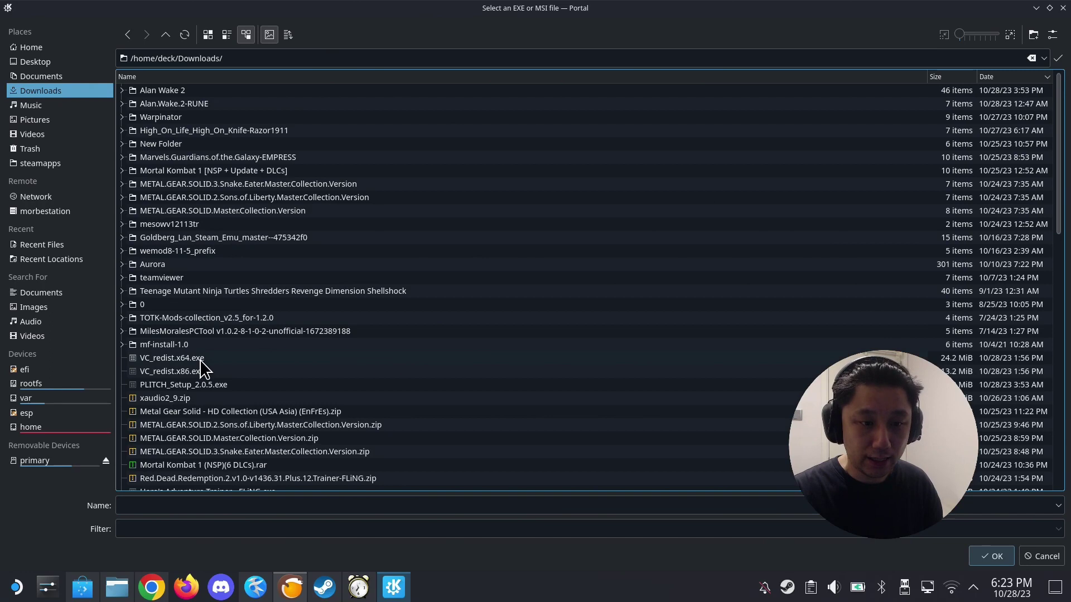
click(200, 359)
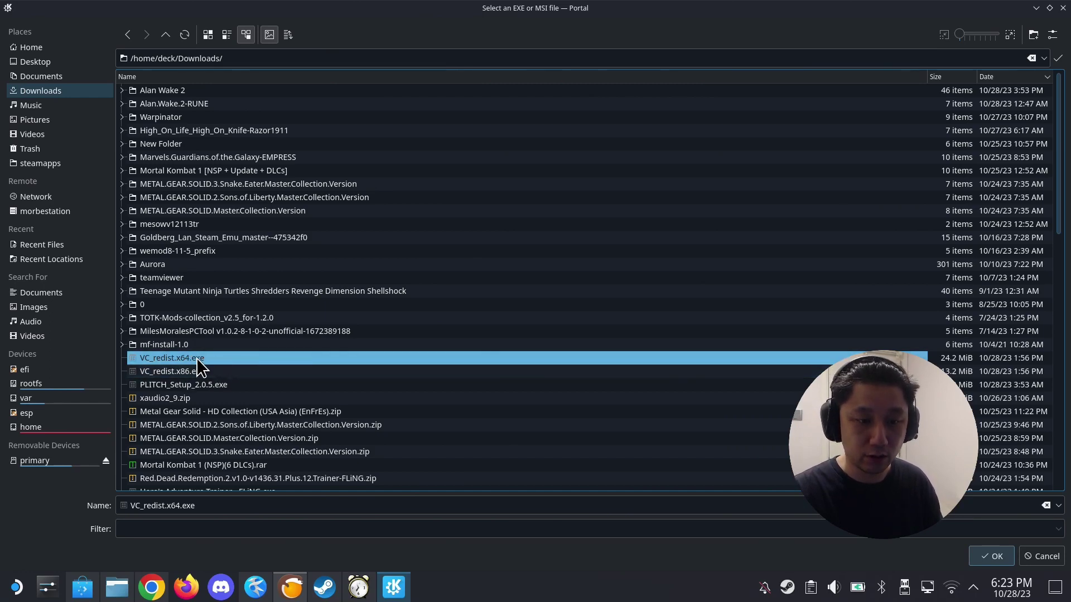
double_click(193, 358)
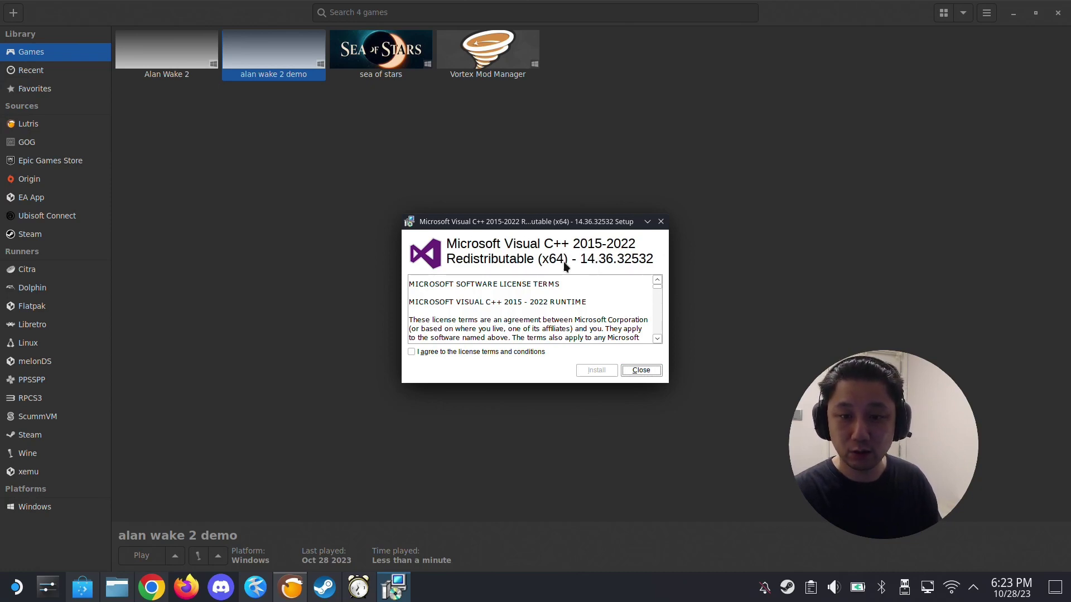
click(487, 352)
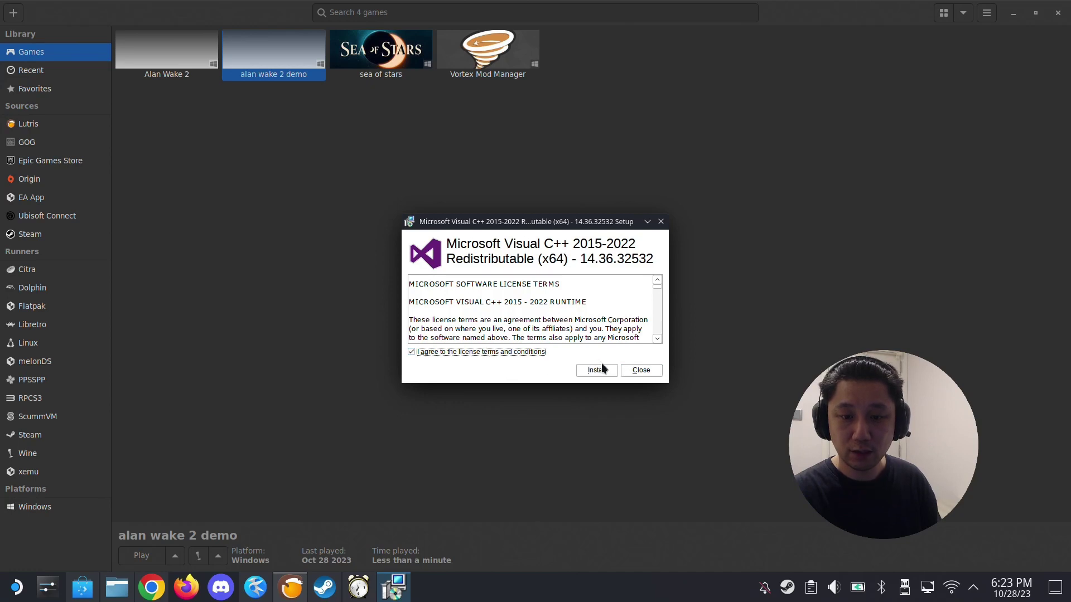
click(595, 371)
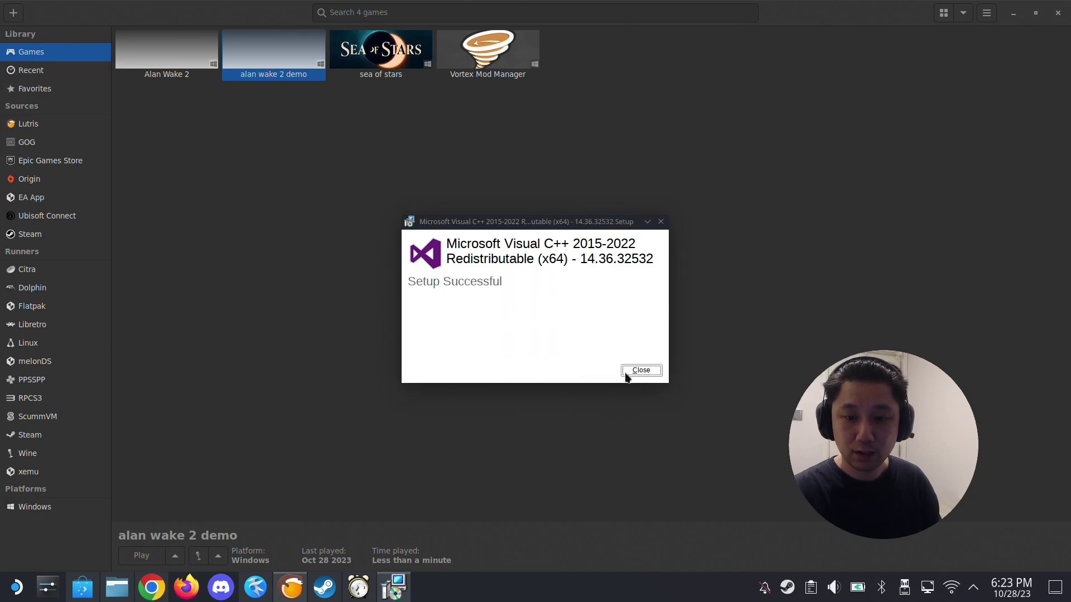
click(627, 377)
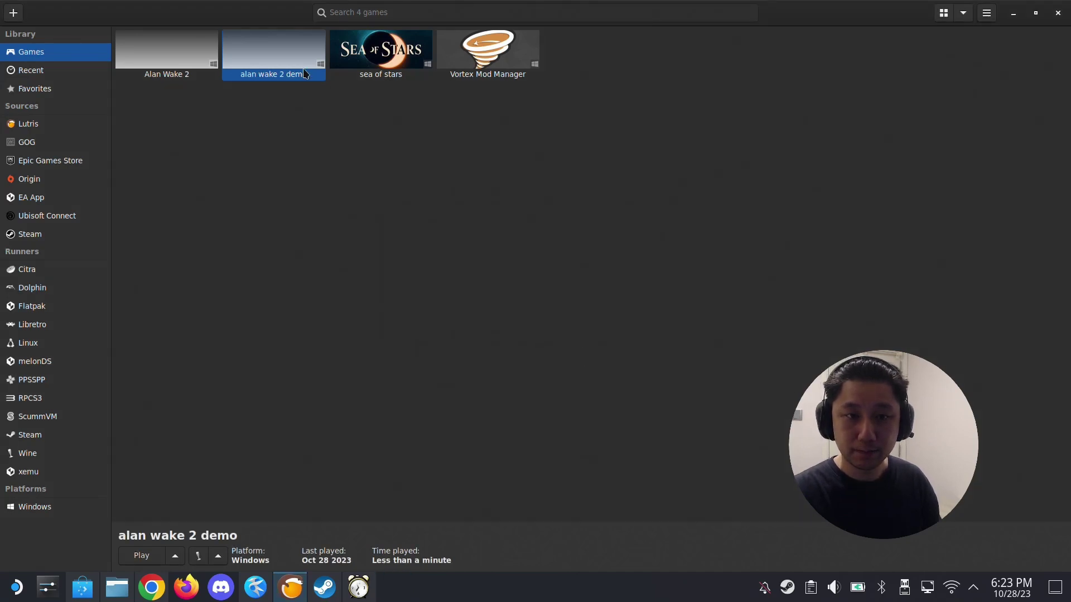
- Run VC_redist.x86.exe from Downloads inside the game's Wine prefix, accept the license terms, and complete the x86 redistributable installation
right_click(302, 73)
click(287, 106)
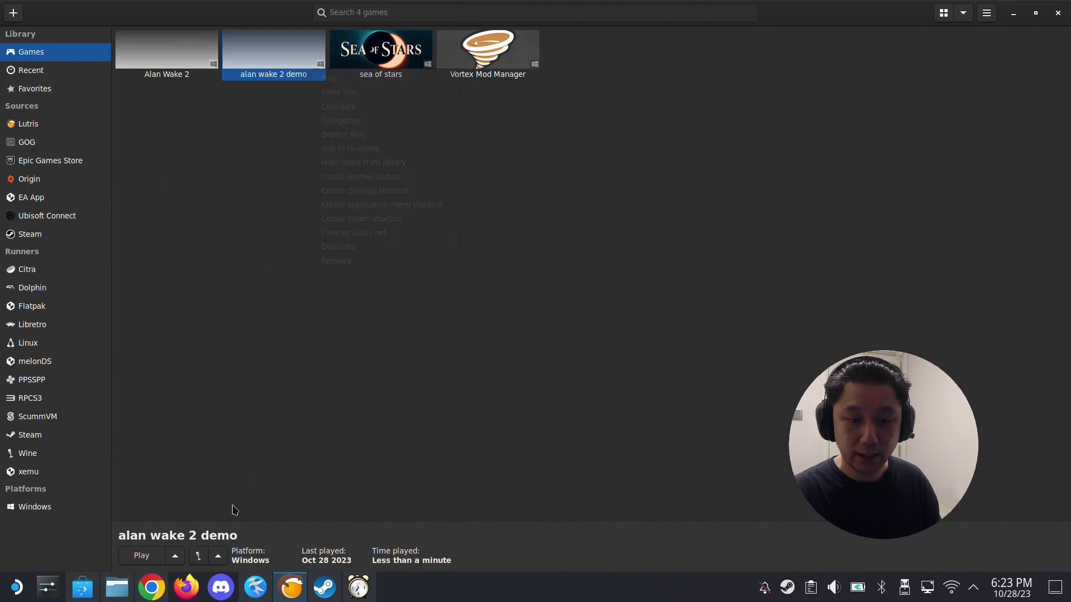
click(218, 557)
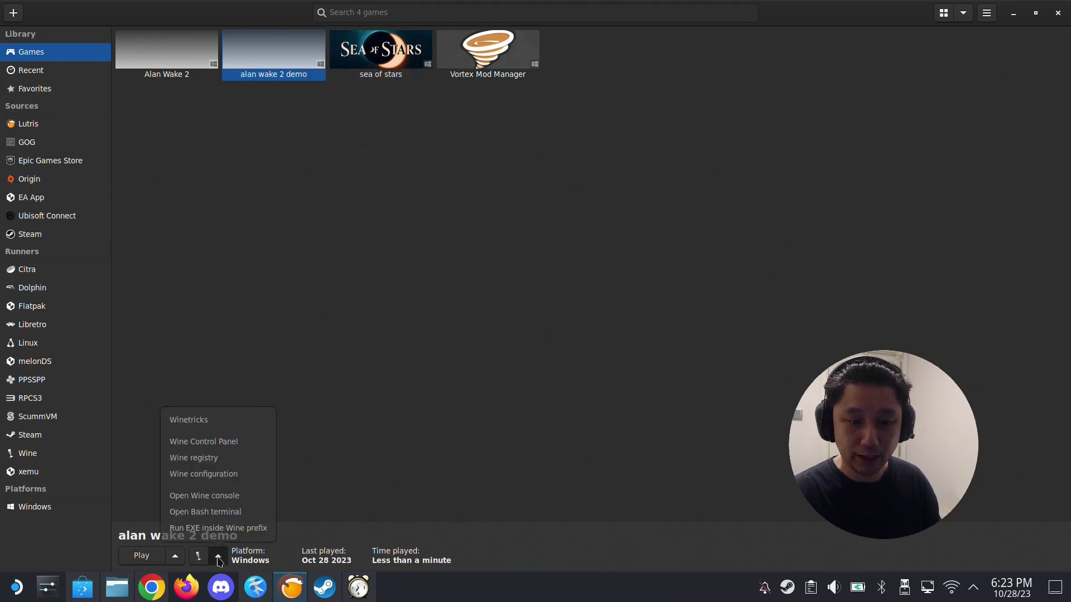
click(238, 525)
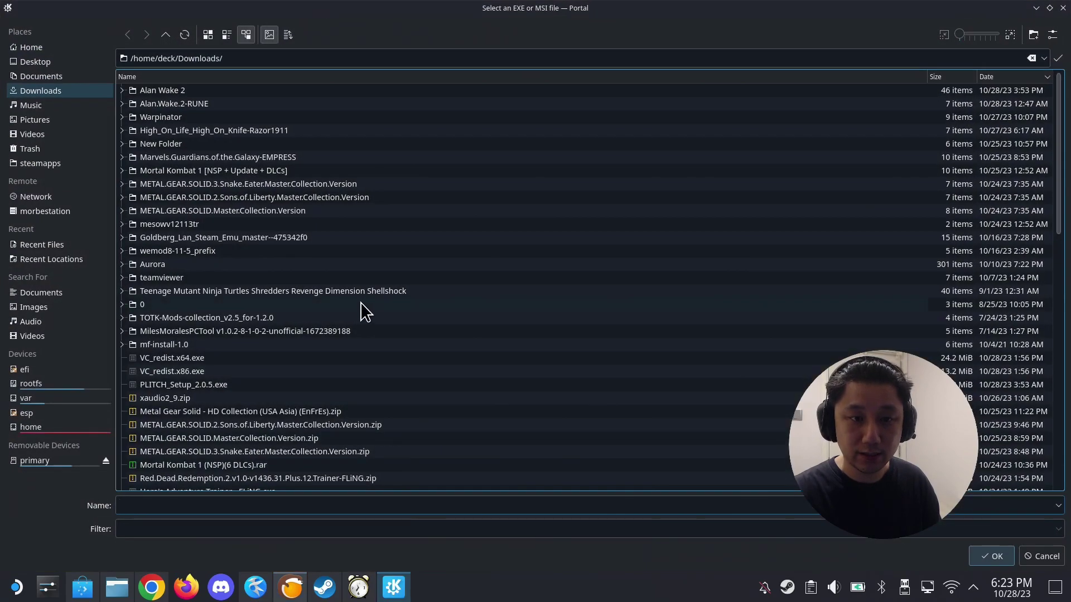
click(190, 371)
double_click(190, 372)
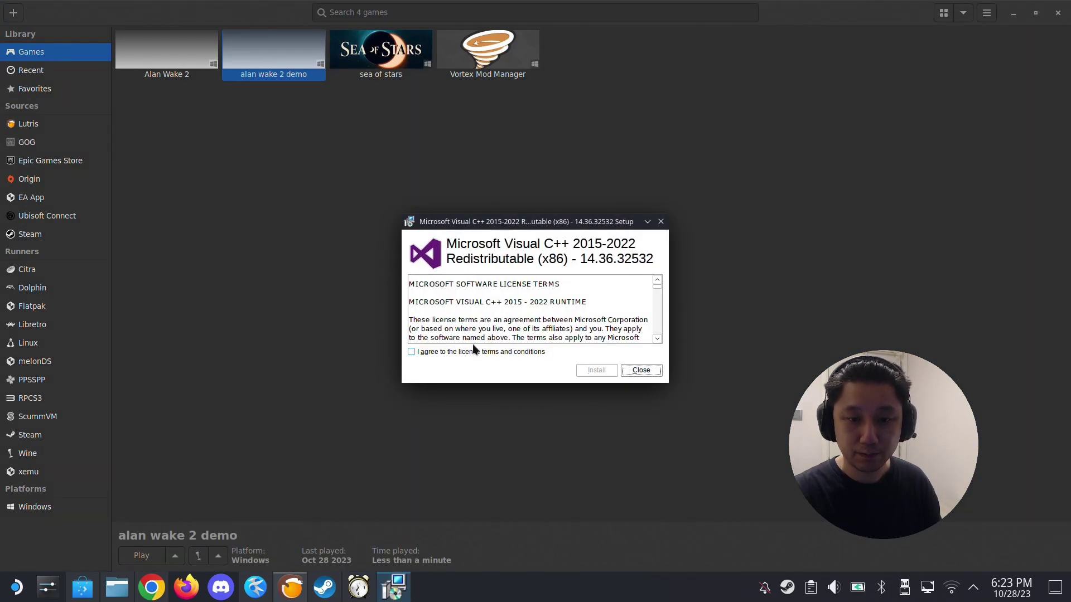
click(474, 351)
click(594, 370)
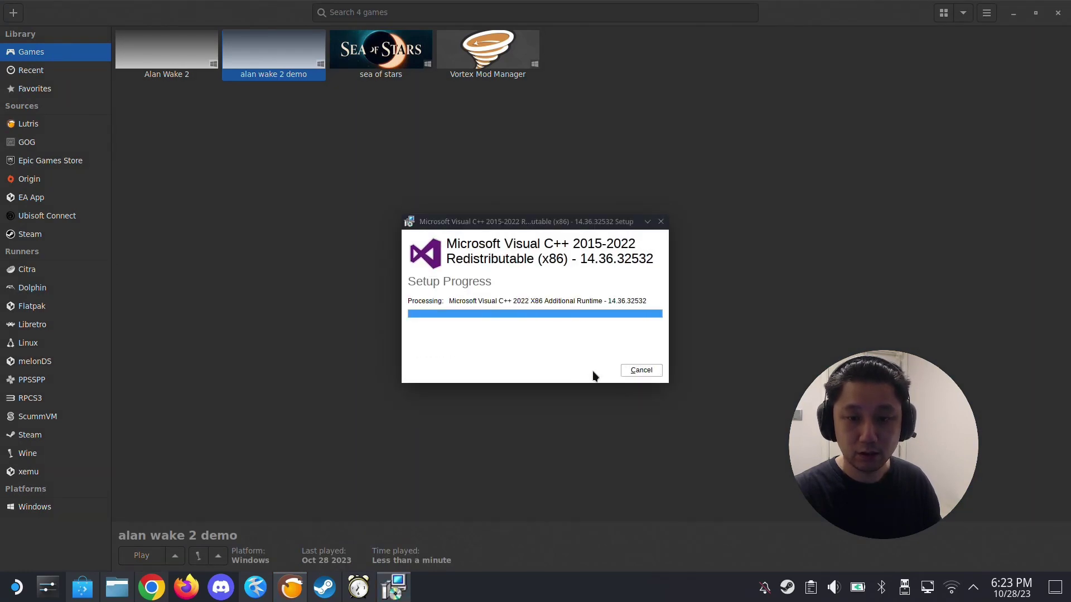
click(642, 372)
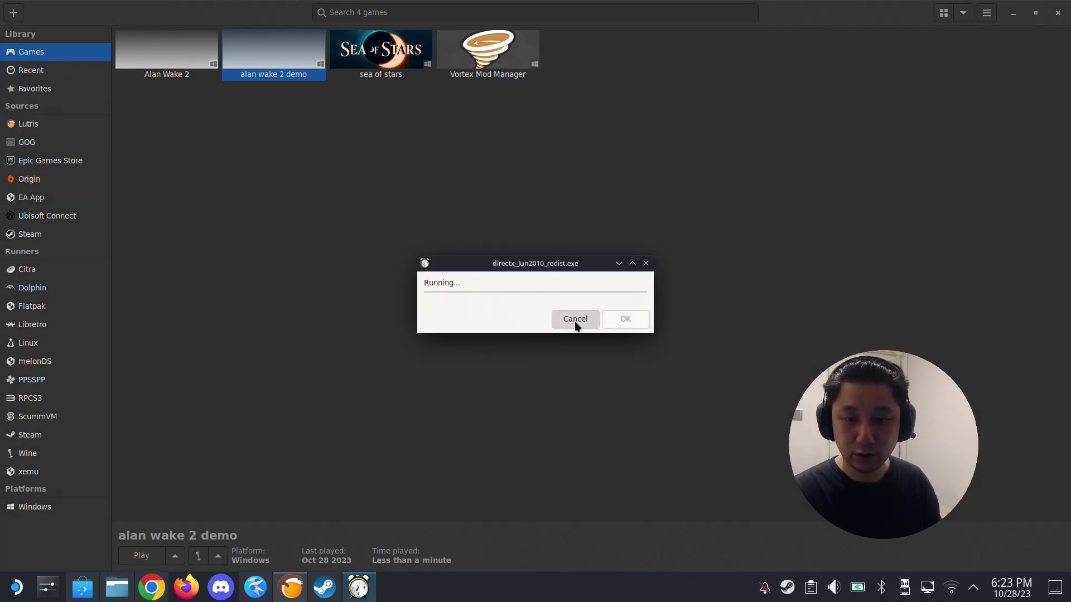
- Cancel the remaining directx_Jun2010_redist.exe downloads and dismiss the Winetricks error dialogs
click(575, 323)
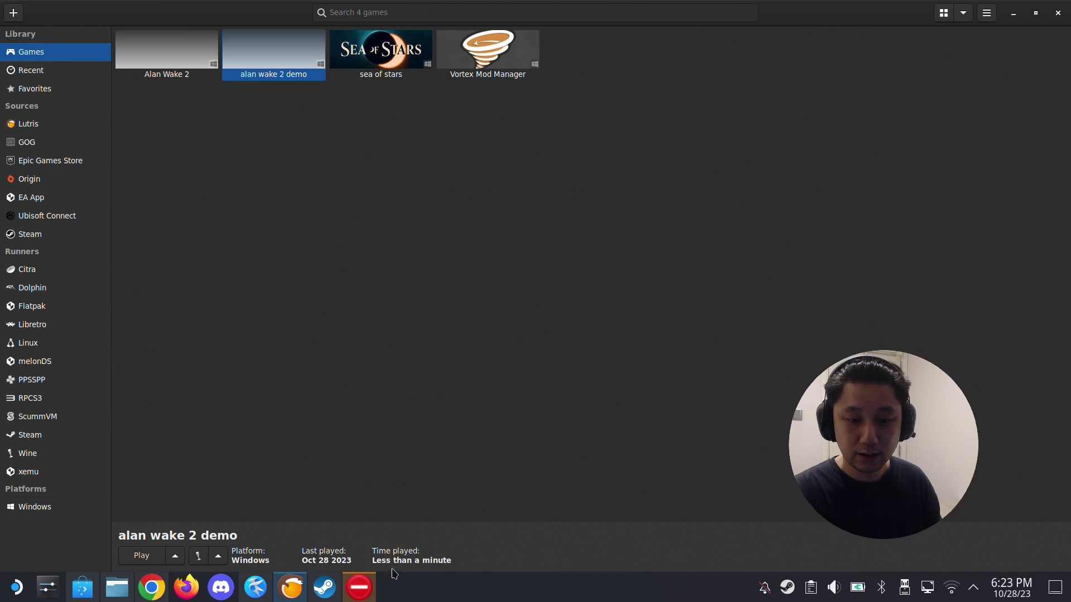
click(633, 327)
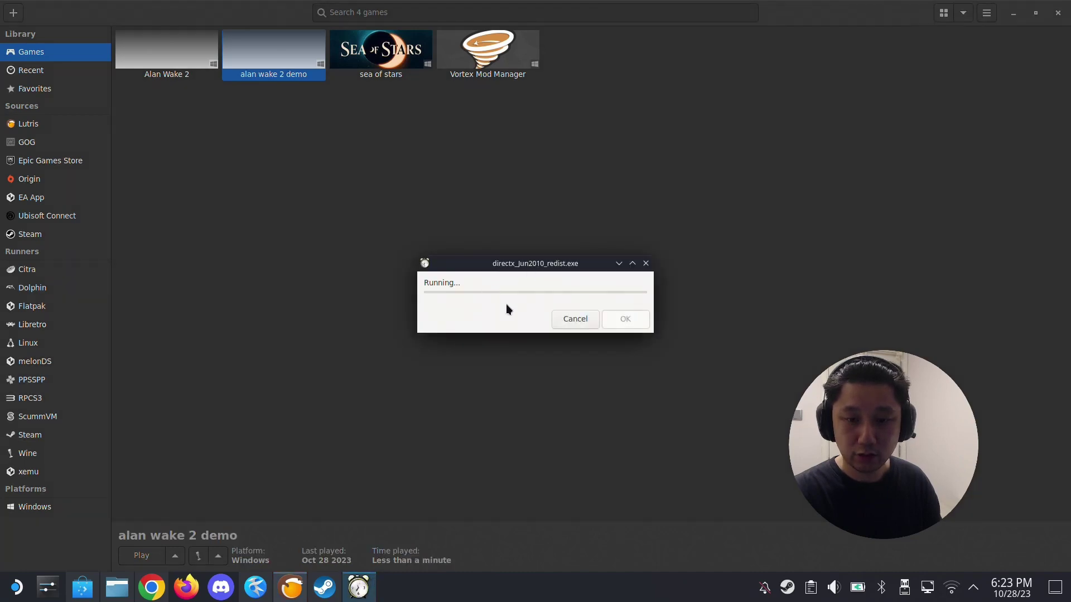
click(566, 320)
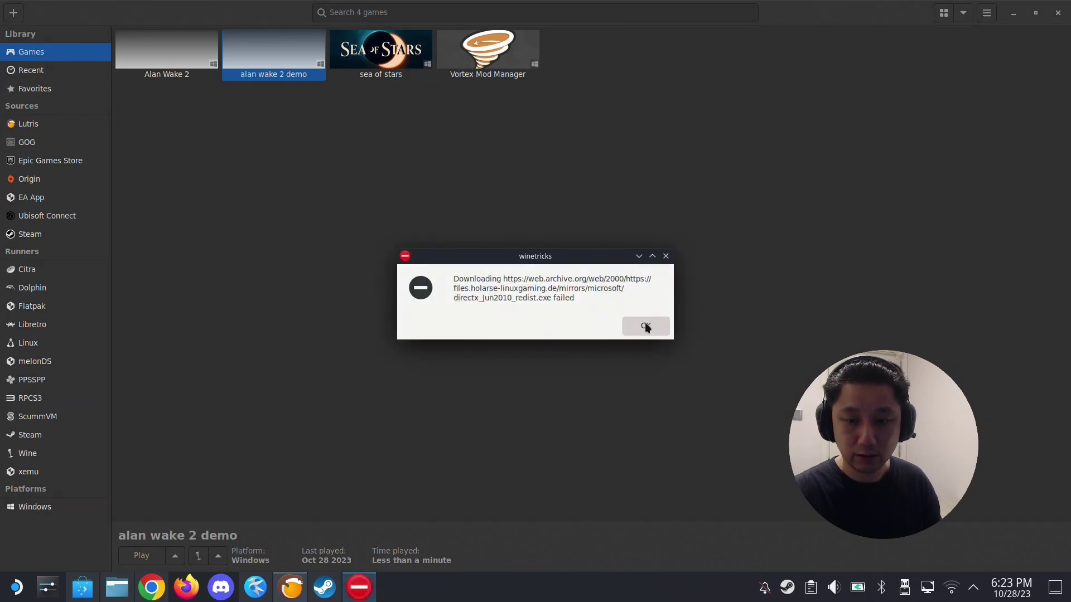
click(645, 324)
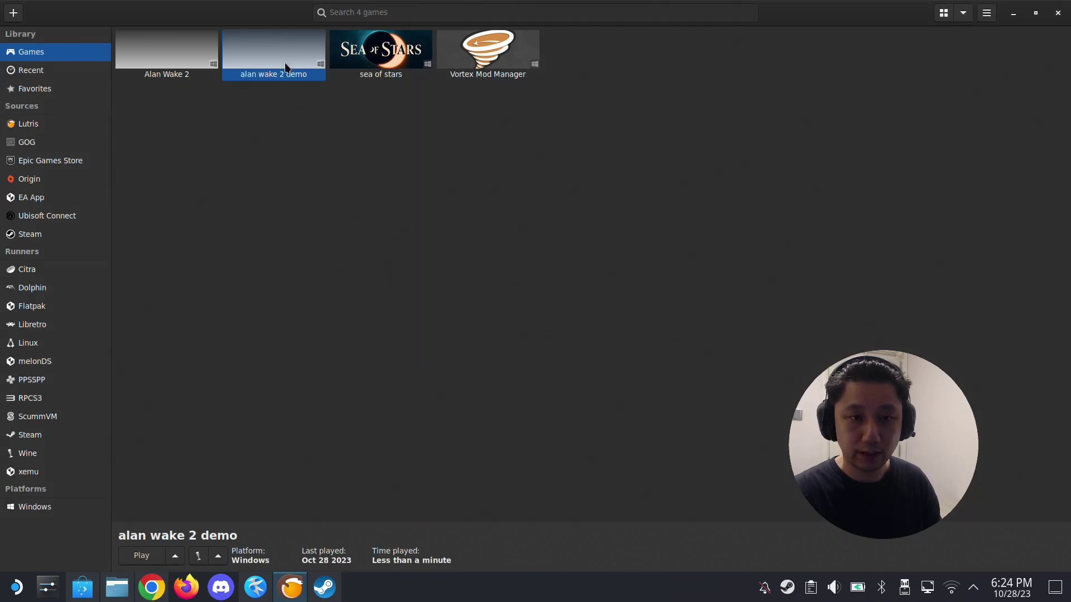
- Launch the alan wake 2 demo entry from the Lutris library and dismiss the hard-drive installation notice
right_click(292, 54)
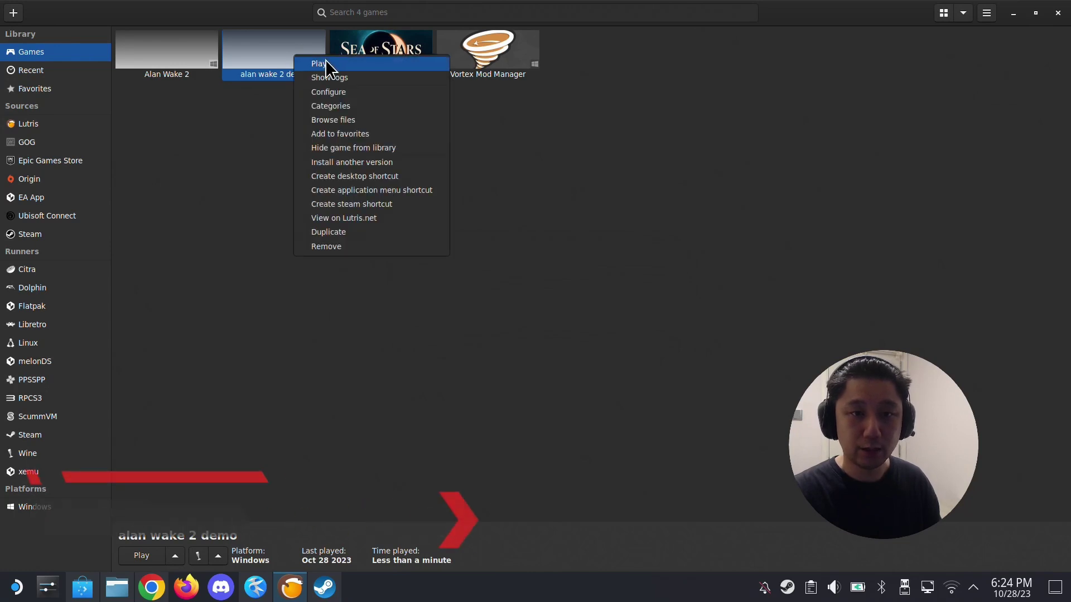
click(326, 59)
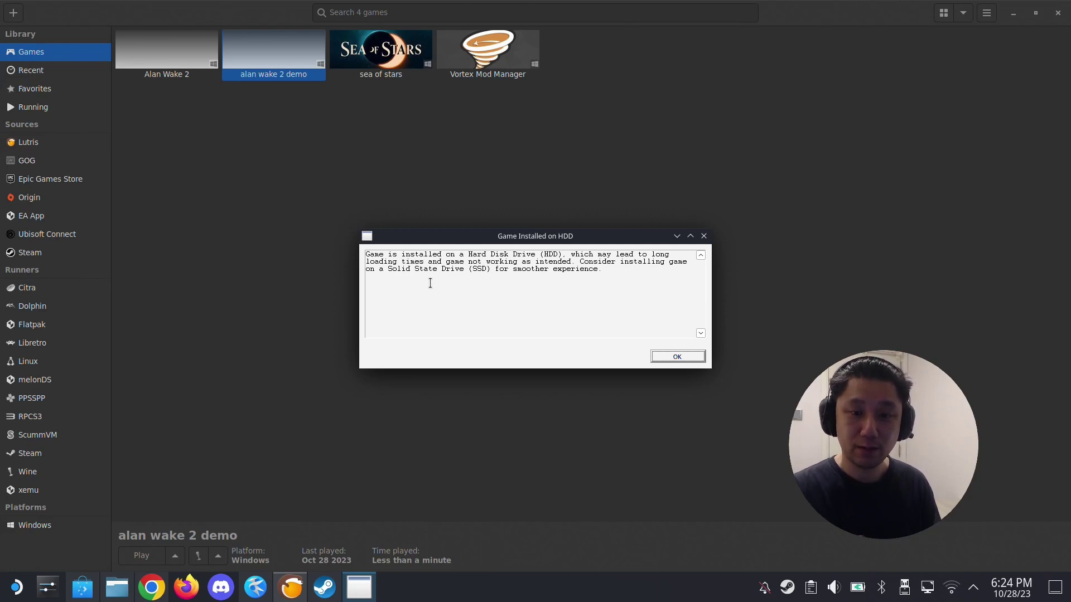
drag(666, 305, 442, 274)
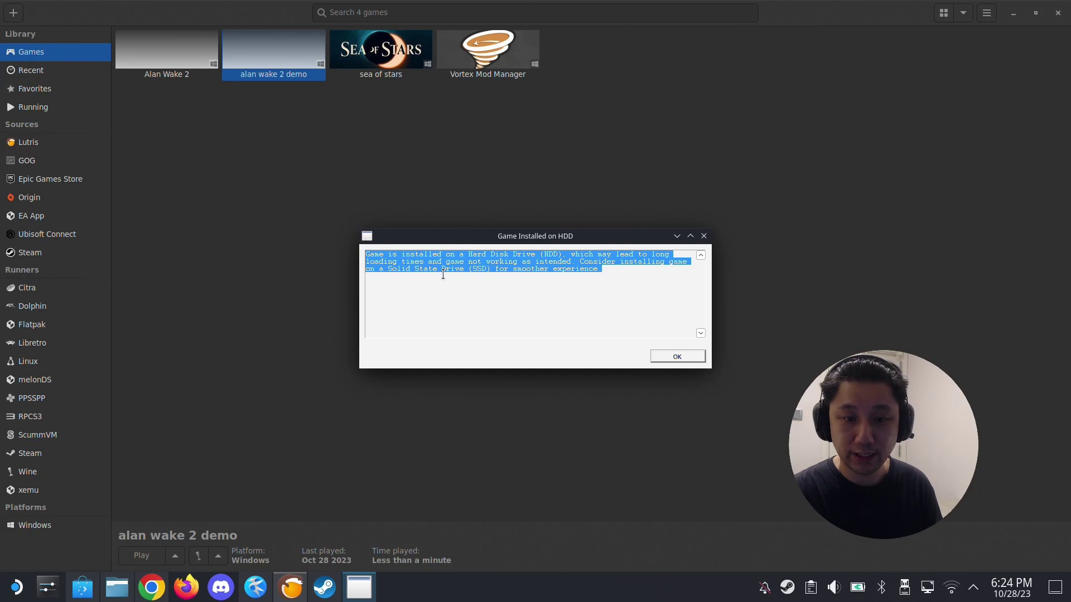
click(479, 303)
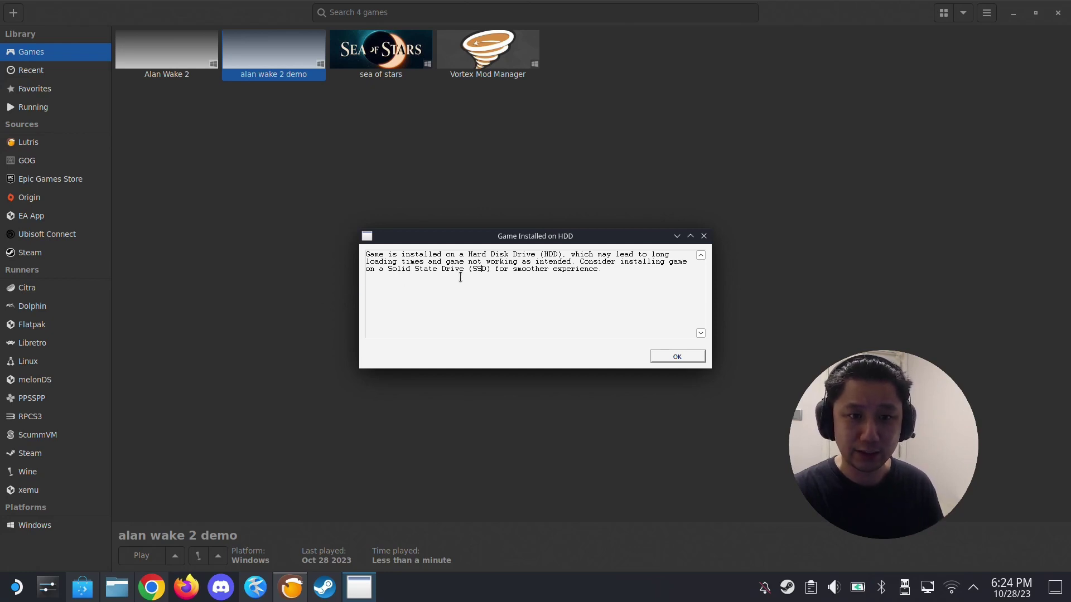
click(678, 362)
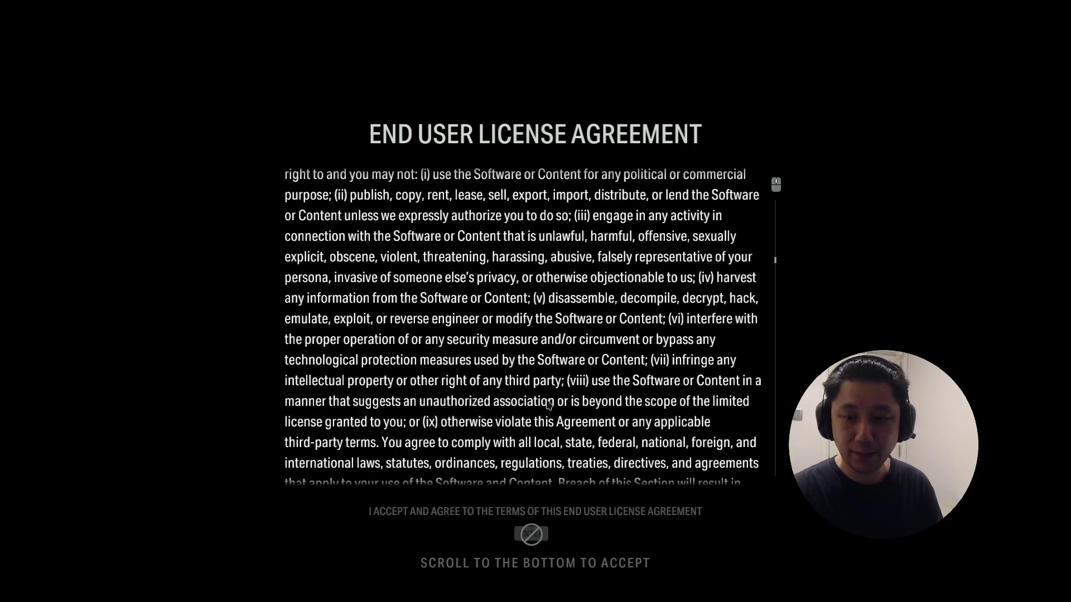
- Accept the end user license agreement and continue through the startup notices, brightness screen and initial setup, keeping the Low quality preset
scroll(547, 407, down, 20)
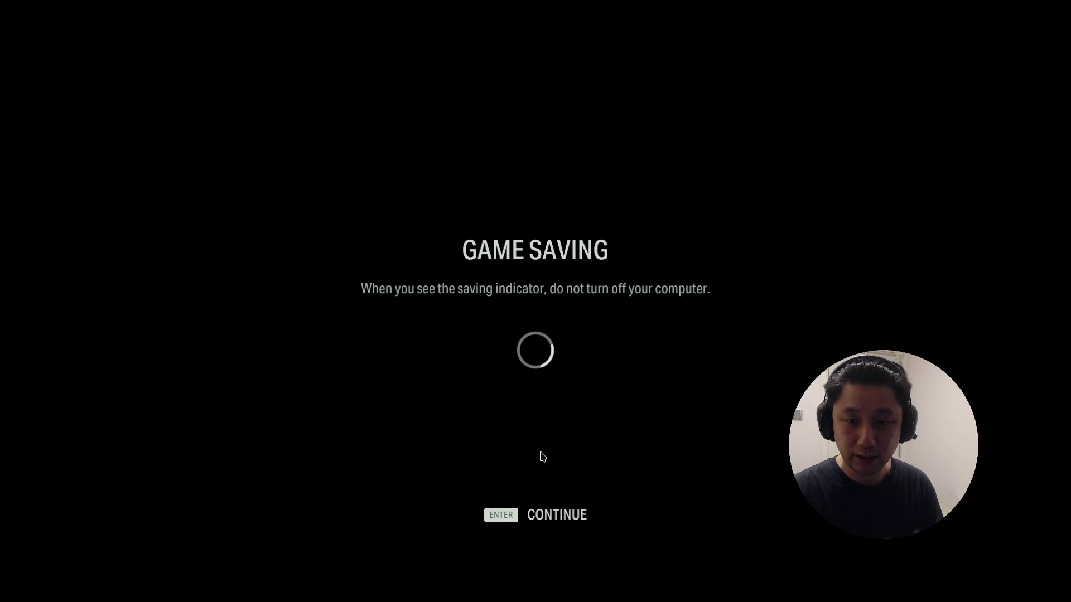
key(Return)
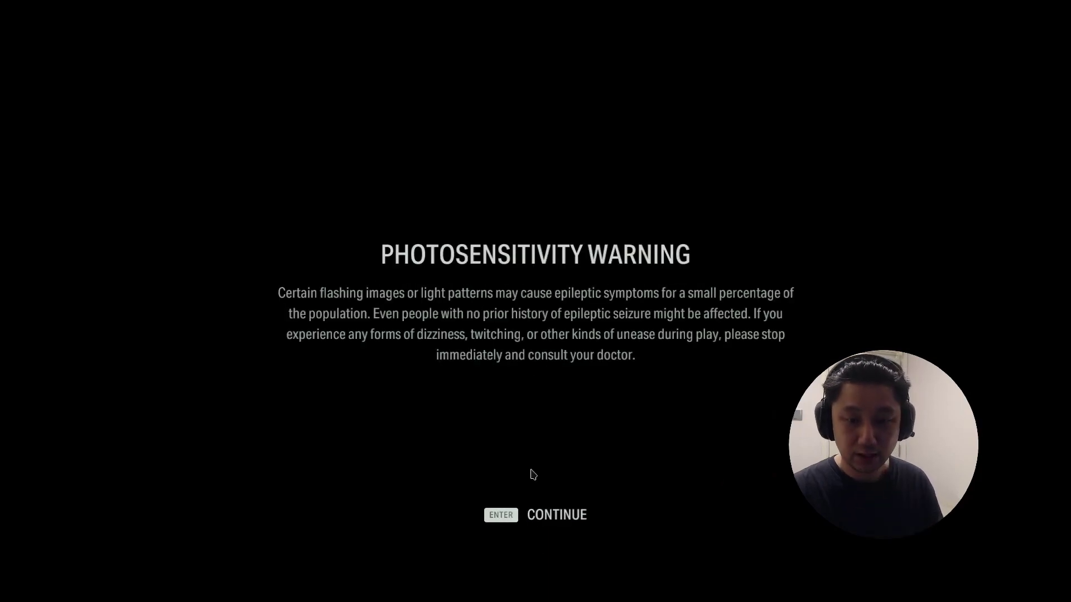
key(Return)
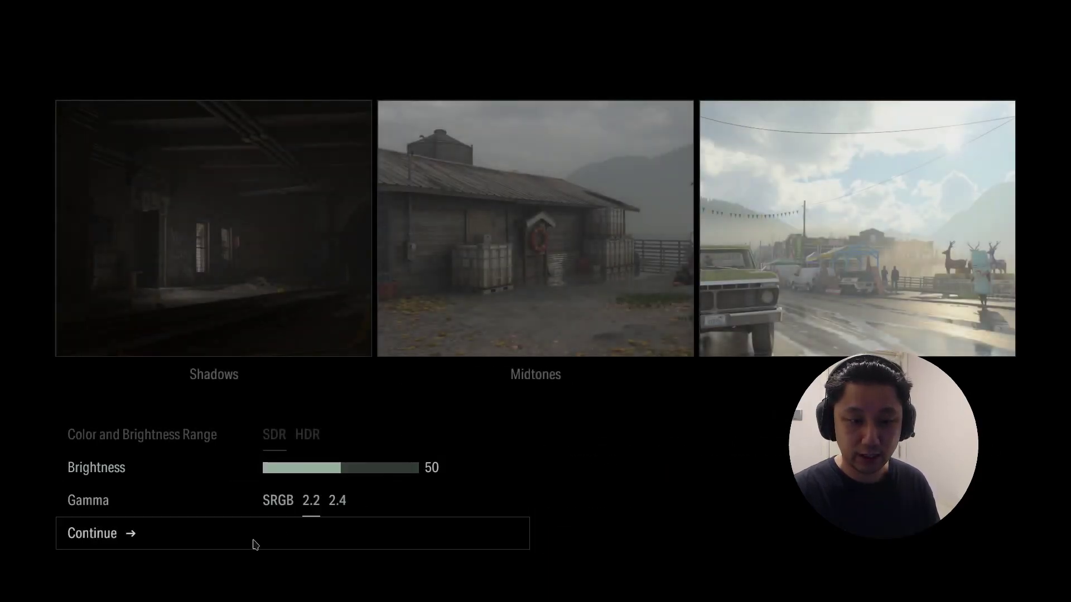
click(158, 552)
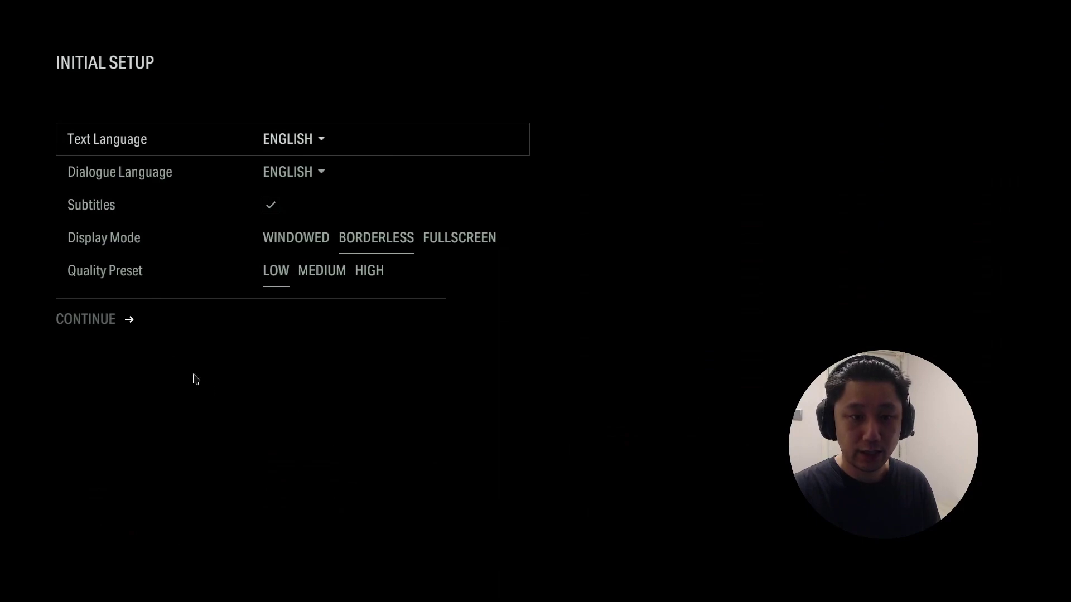
click(150, 330)
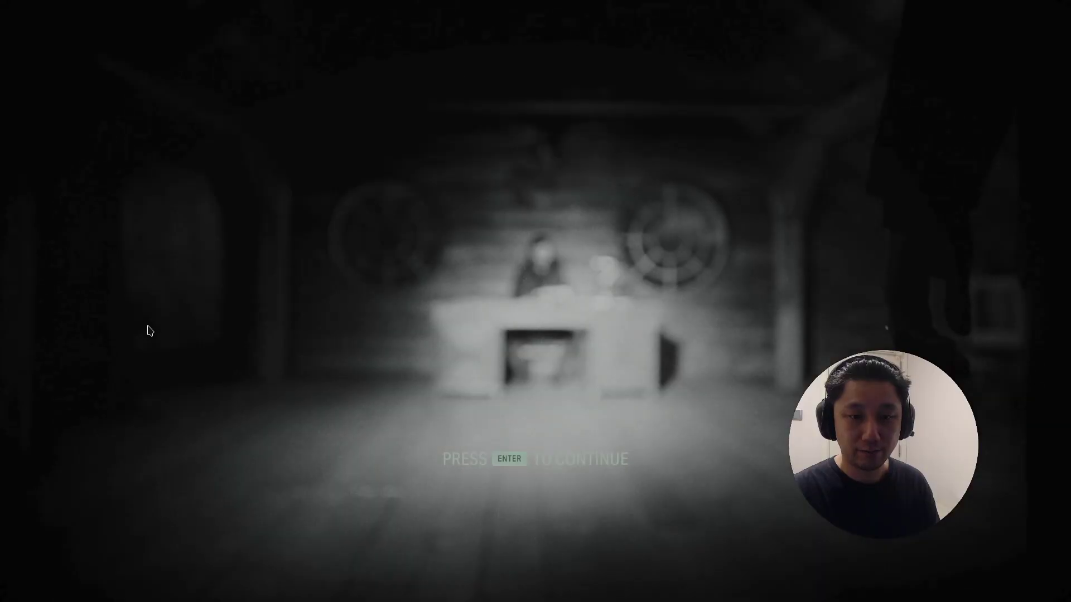
key(Return)
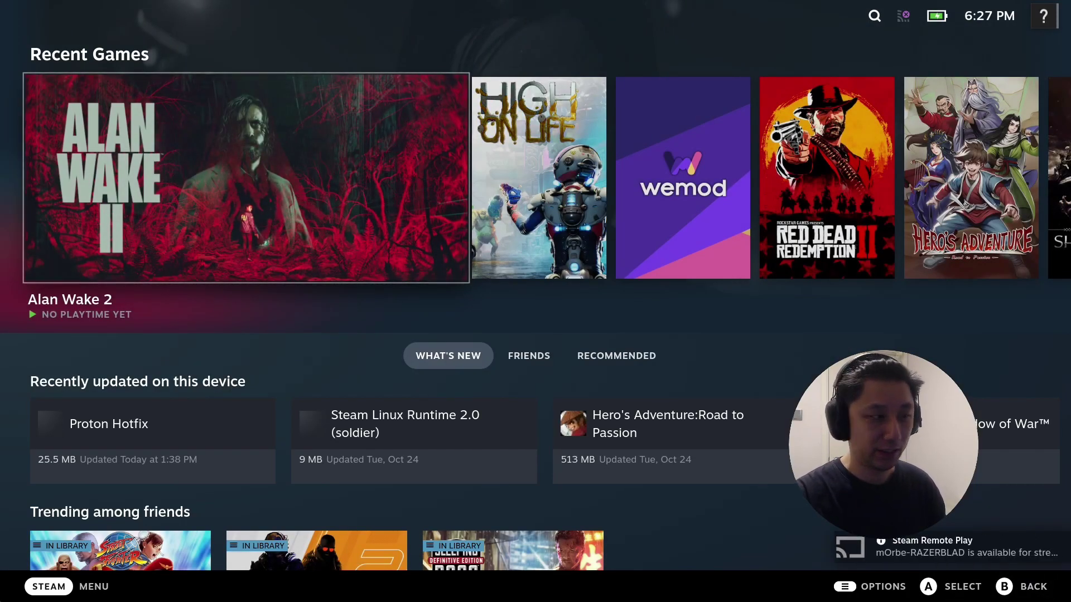
- Switch the Steam Deck from gaming mode to desktop mode
click(92, 587)
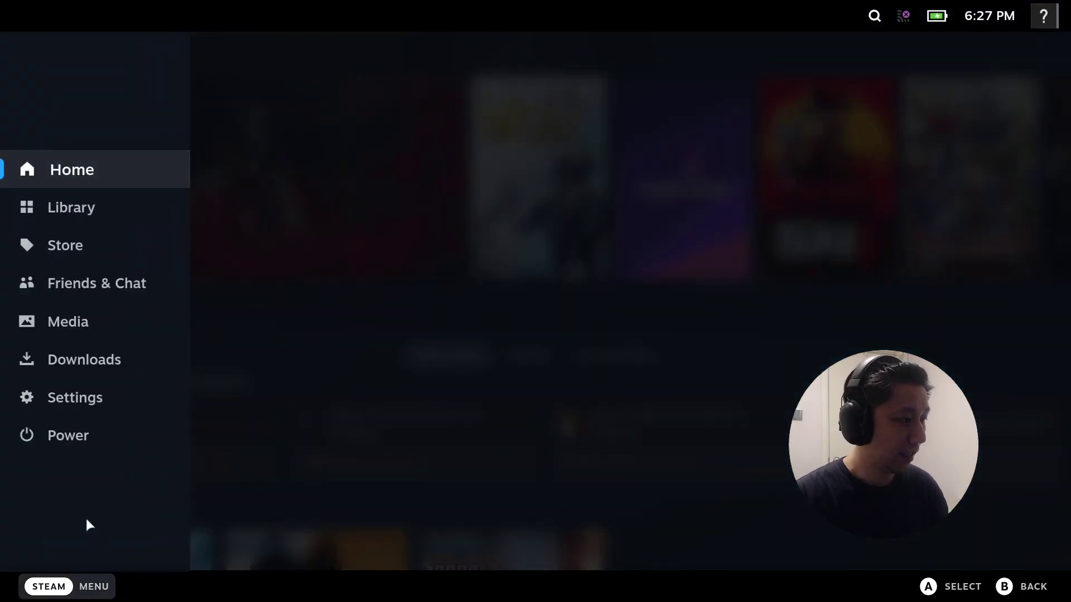
key(Escape)
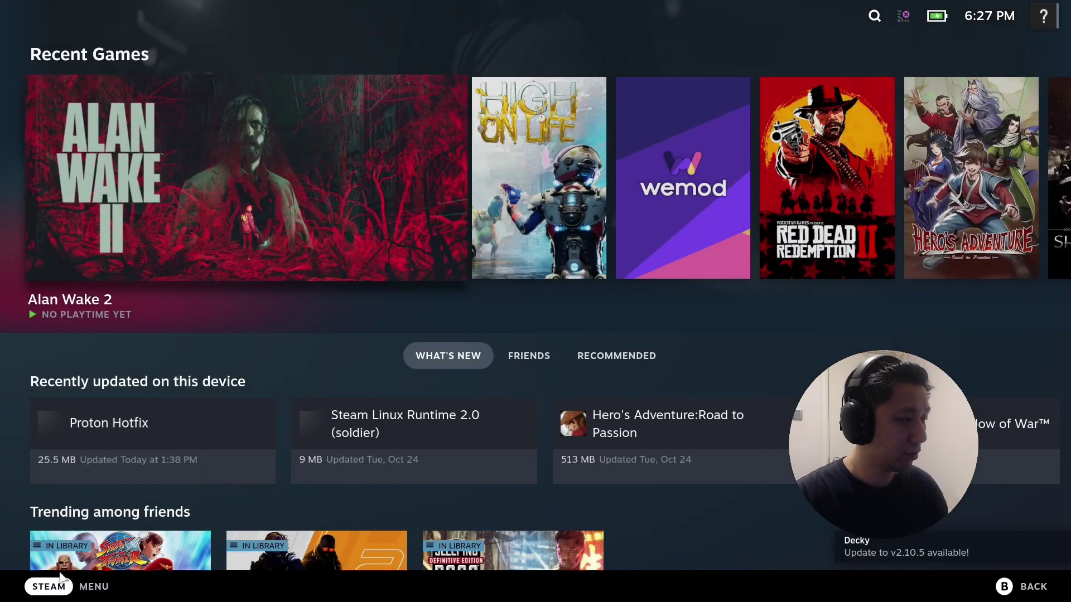
click(92, 586)
click(92, 441)
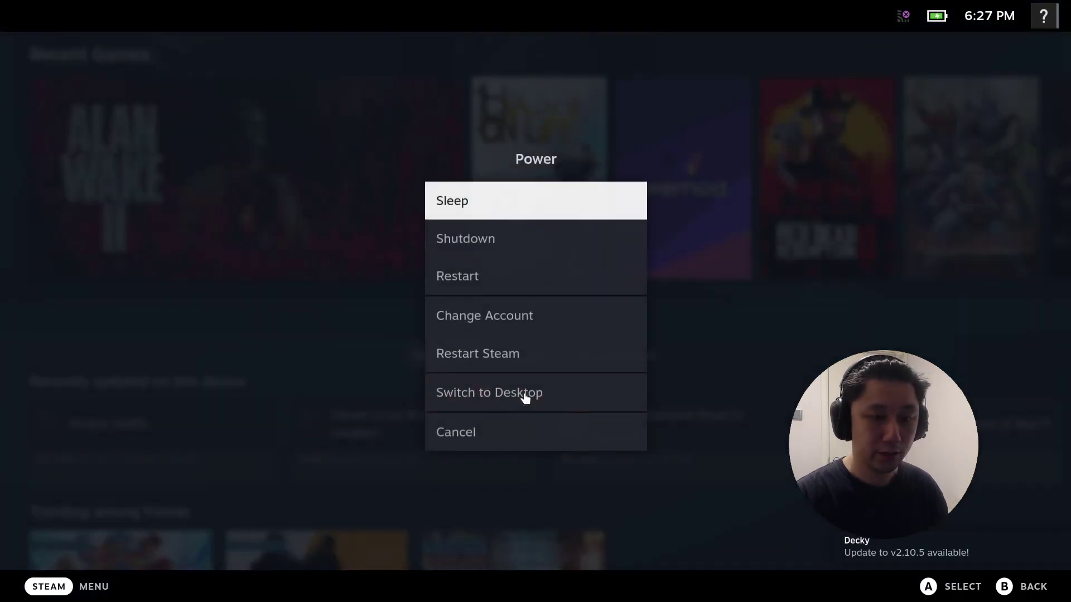
click(488, 397)
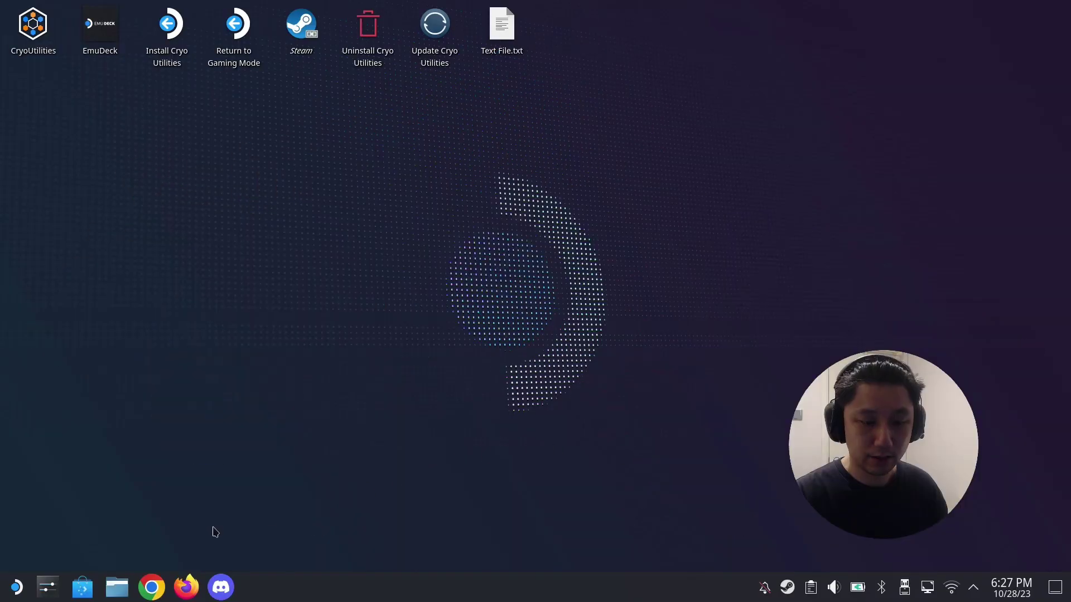
- Open Lutris and create a Steam shortcut for the alan wake 2 demo entry
click(17, 587)
click(182, 385)
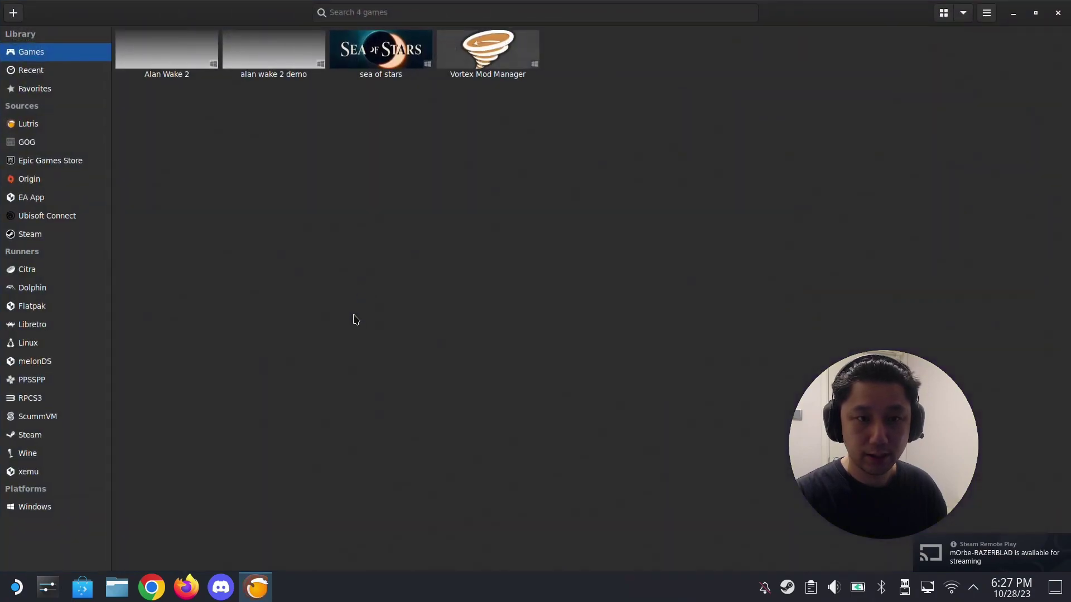
click(269, 43)
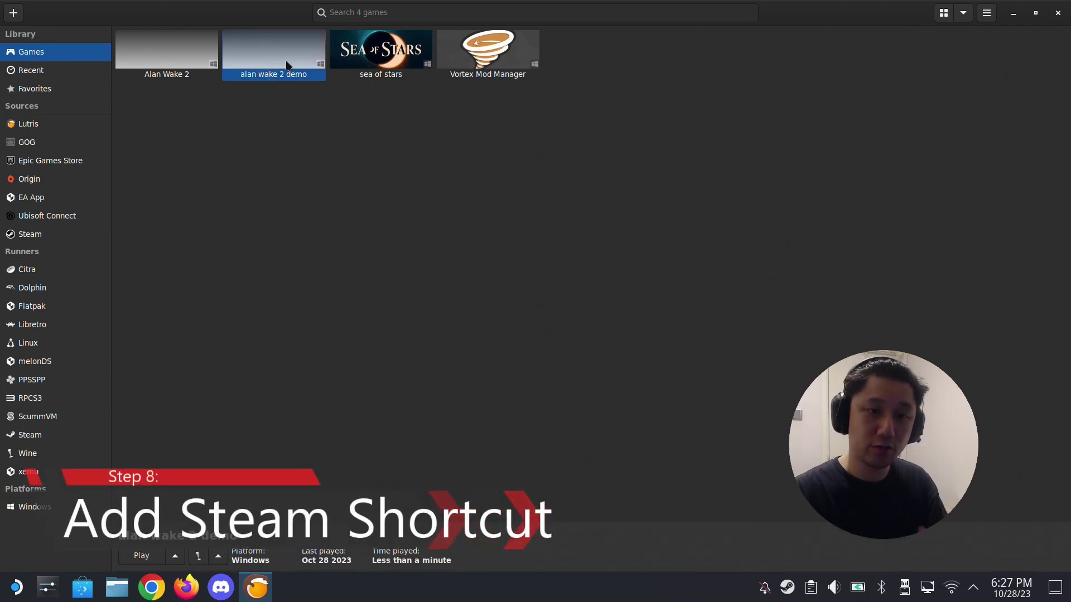
right_click(285, 62)
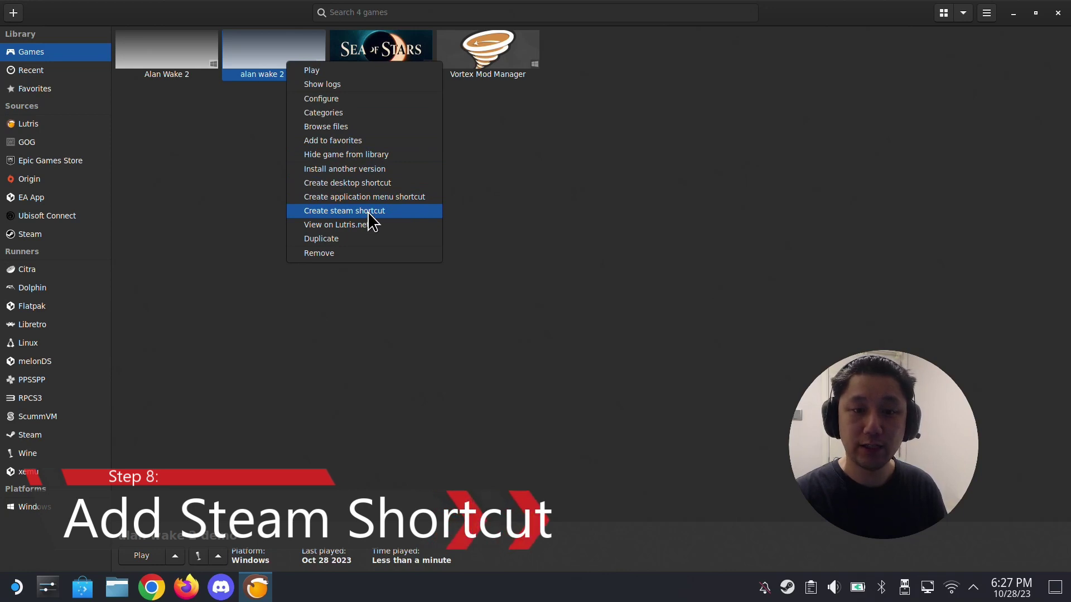
click(339, 211)
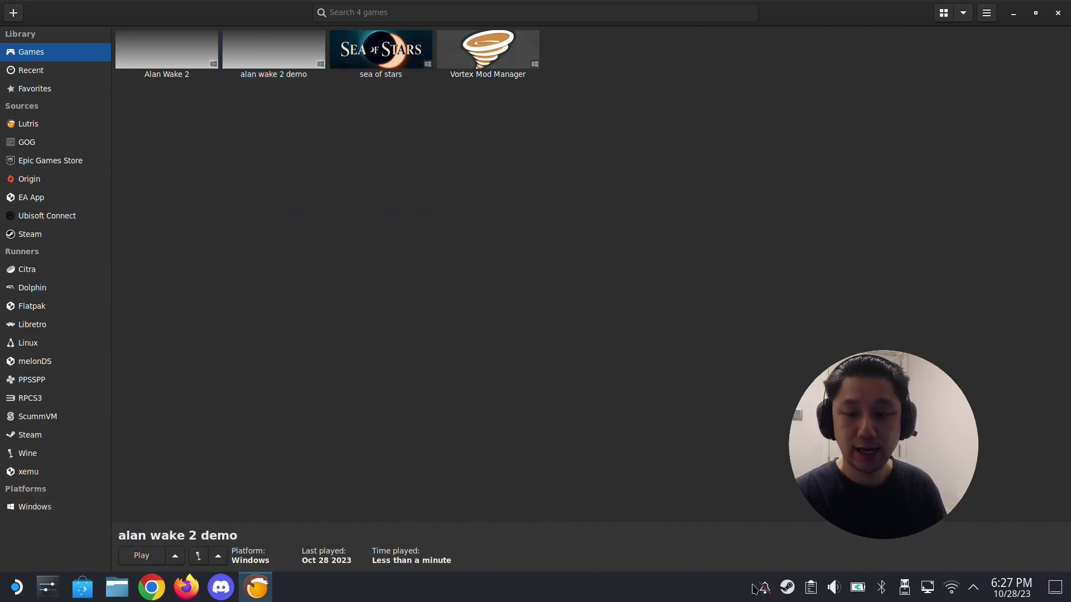
- Check the uncategorized games in the Steam library for the new shortcut, view the Alan Wake 2 page, and close the window
right_click(787, 588)
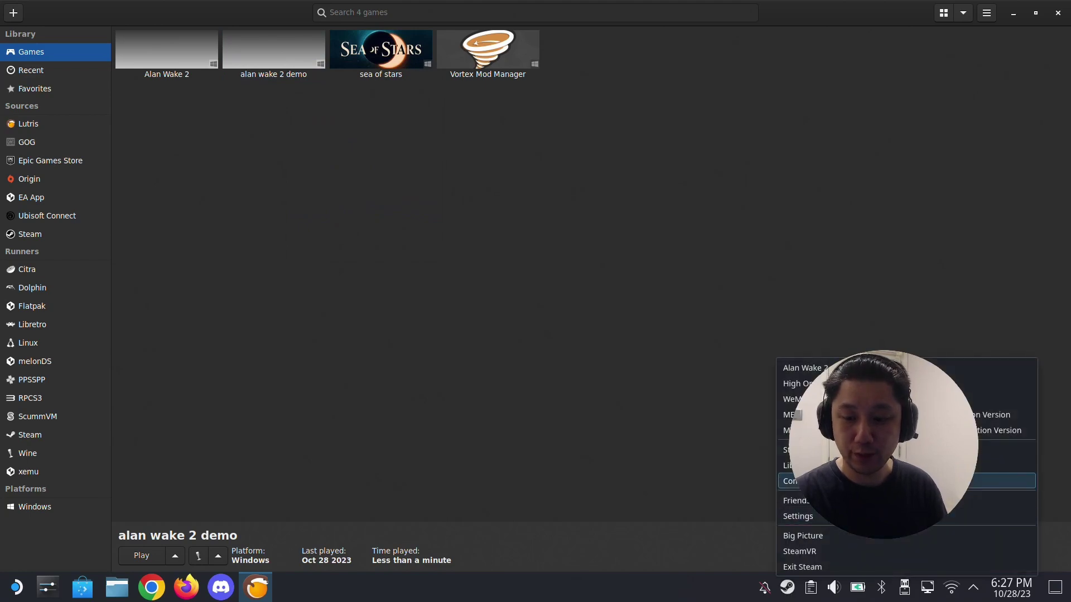
click(1004, 481)
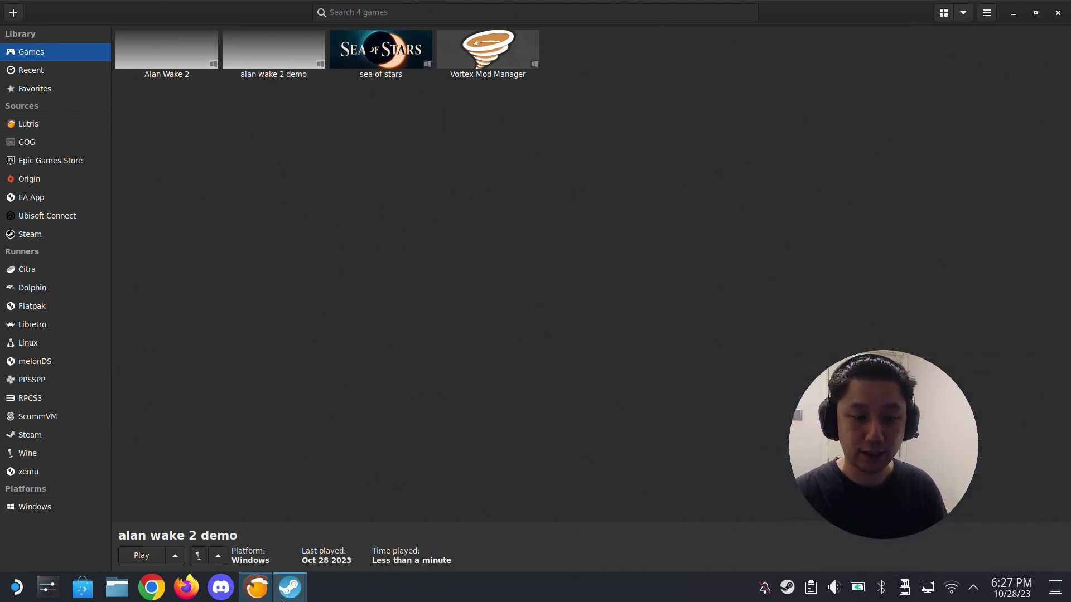
click(289, 592)
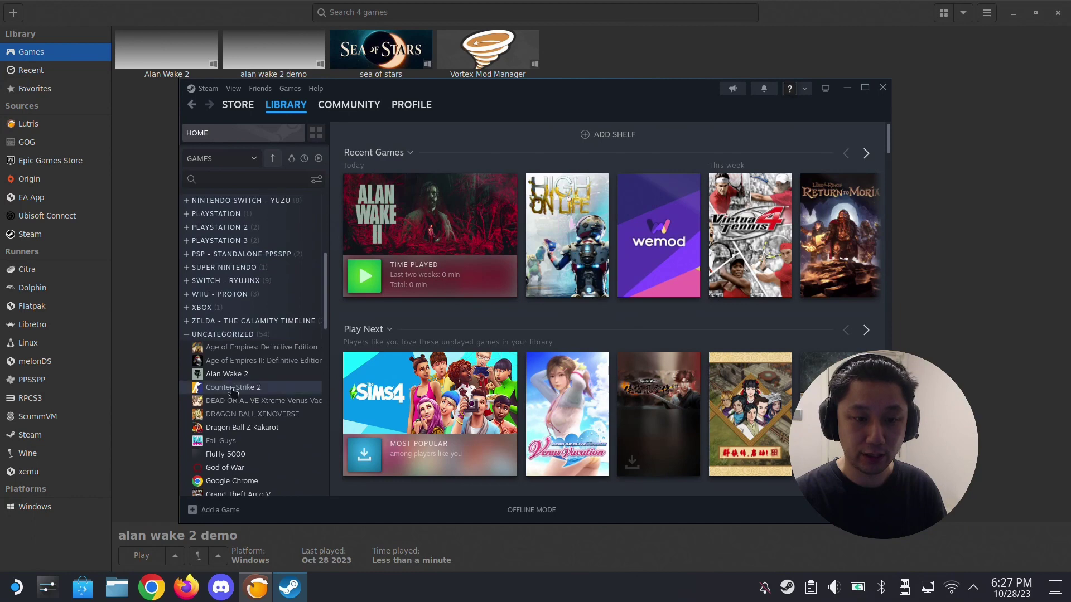
click(229, 374)
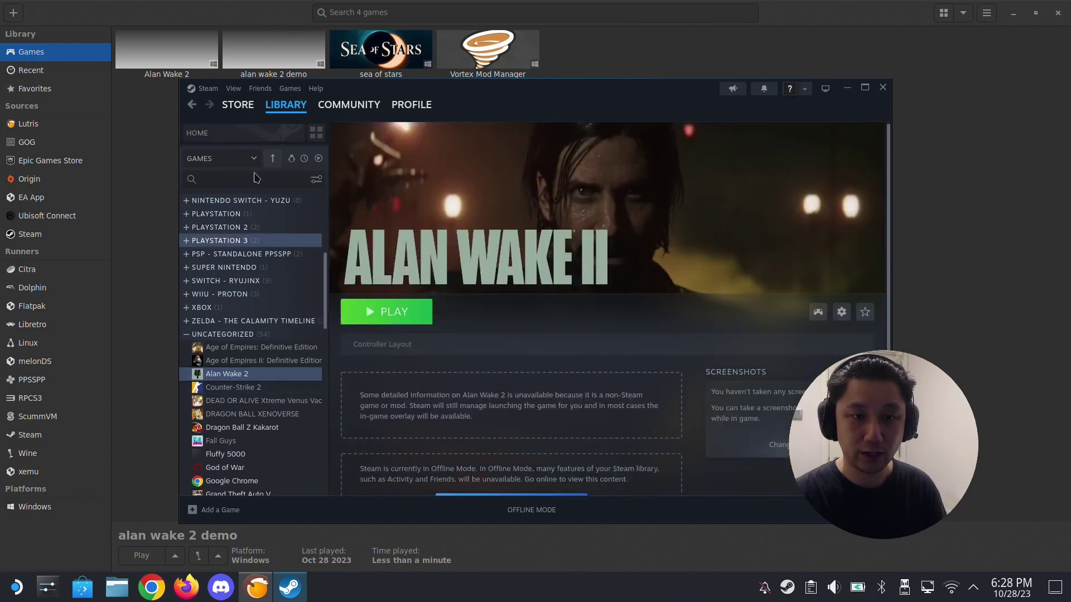
click(882, 89)
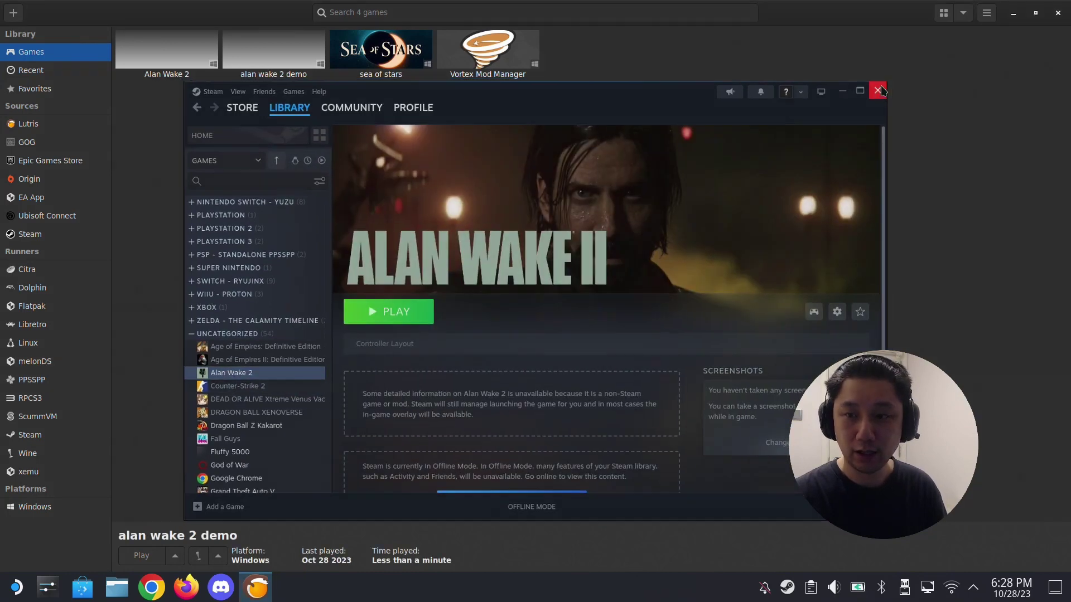
- Restart Steam by exiting it completely and relaunching it from the desktop, with Lutris minimized
right_click(788, 588)
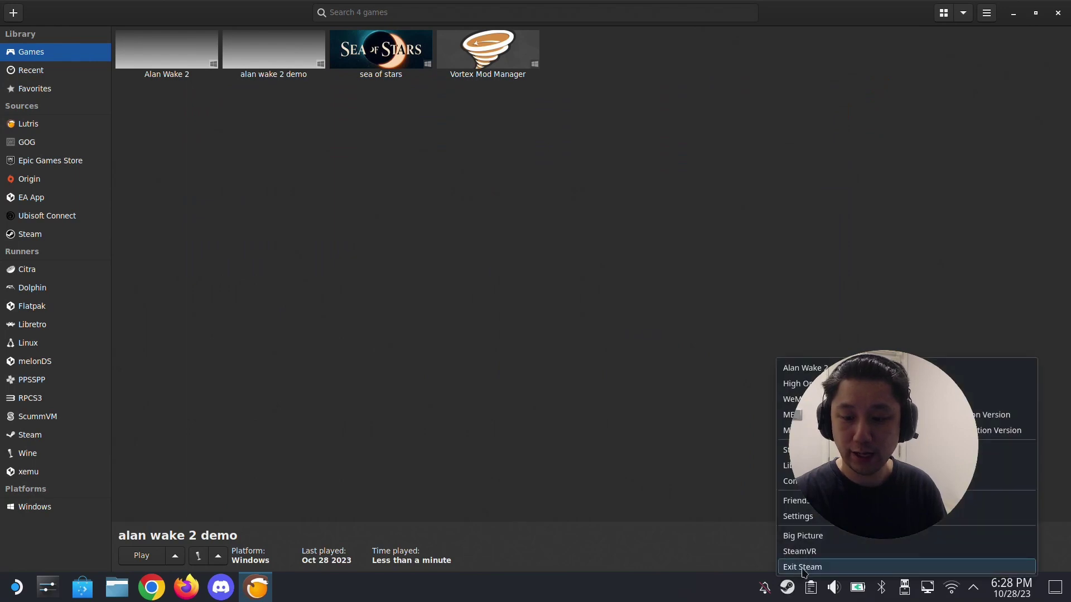
click(803, 568)
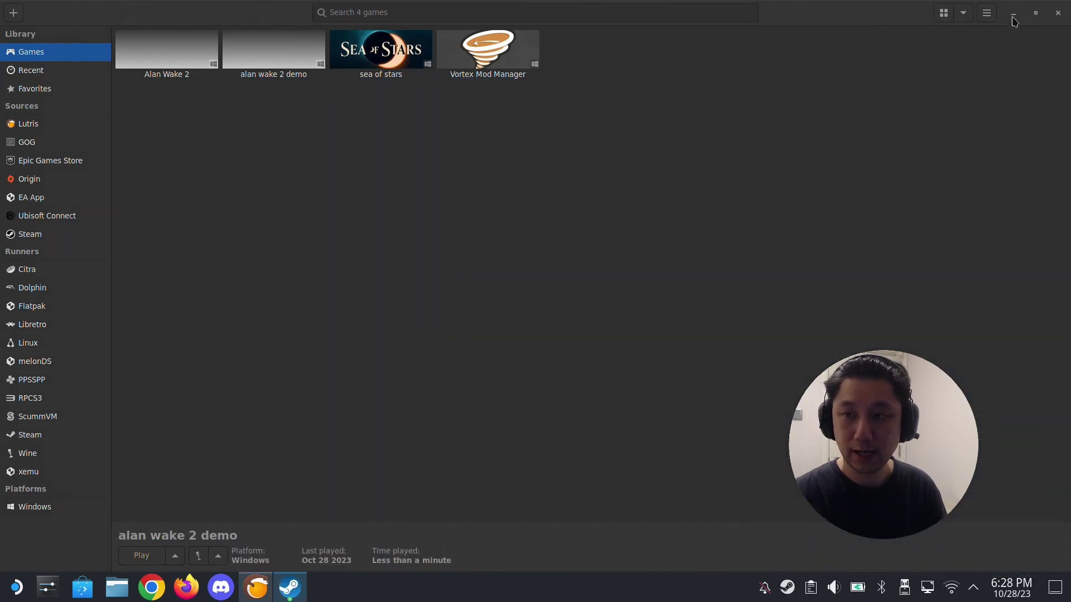
click(1013, 17)
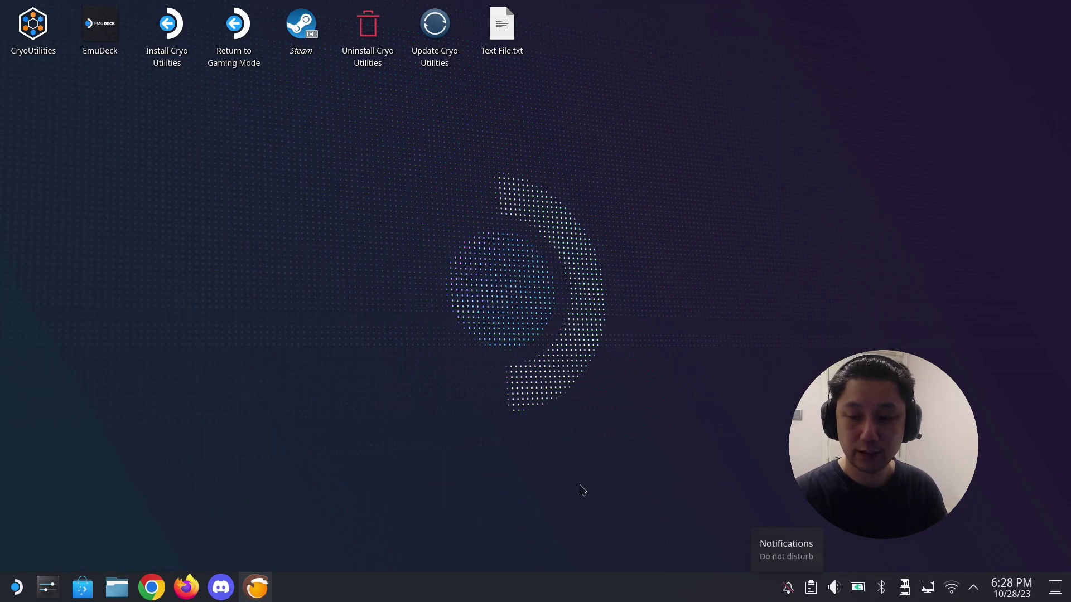
click(298, 34)
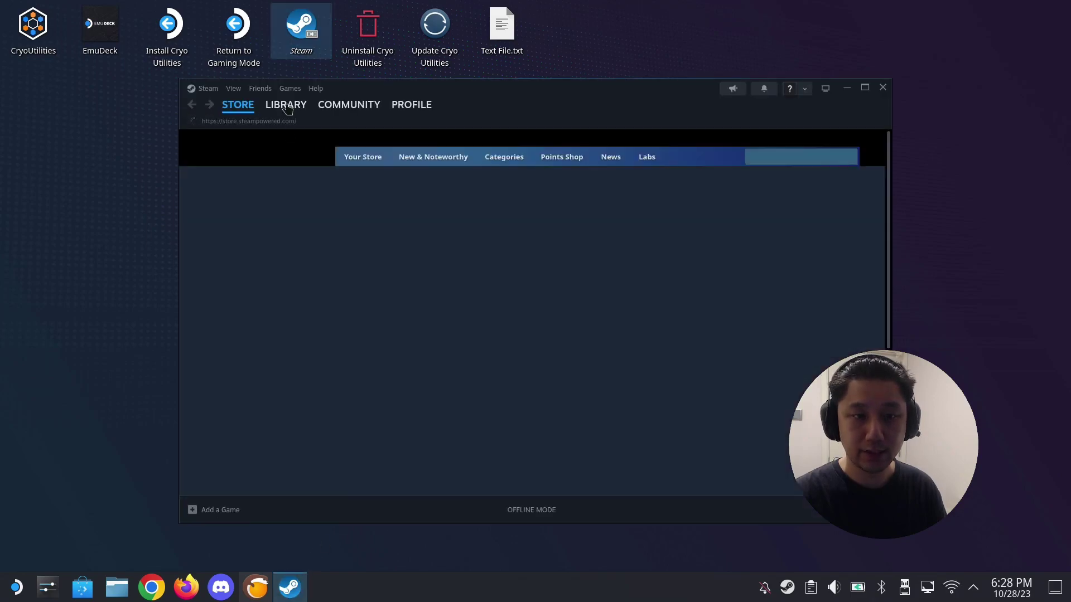
- Open the alan wake 2 demo entry in the uncategorized section of the Steam library
click(286, 106)
scroll(229, 363, down, 5)
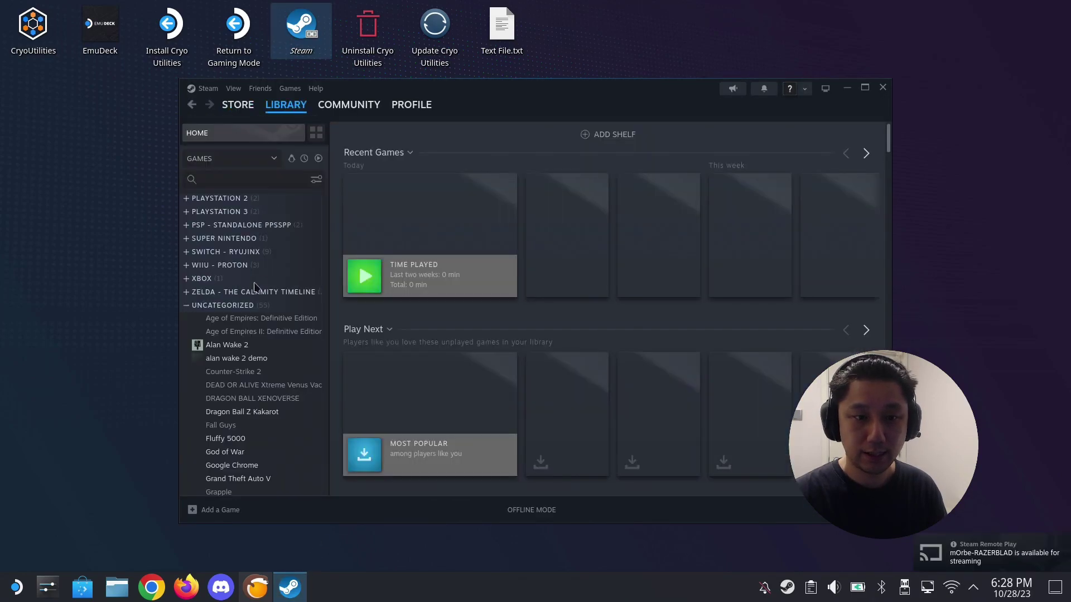
click(229, 360)
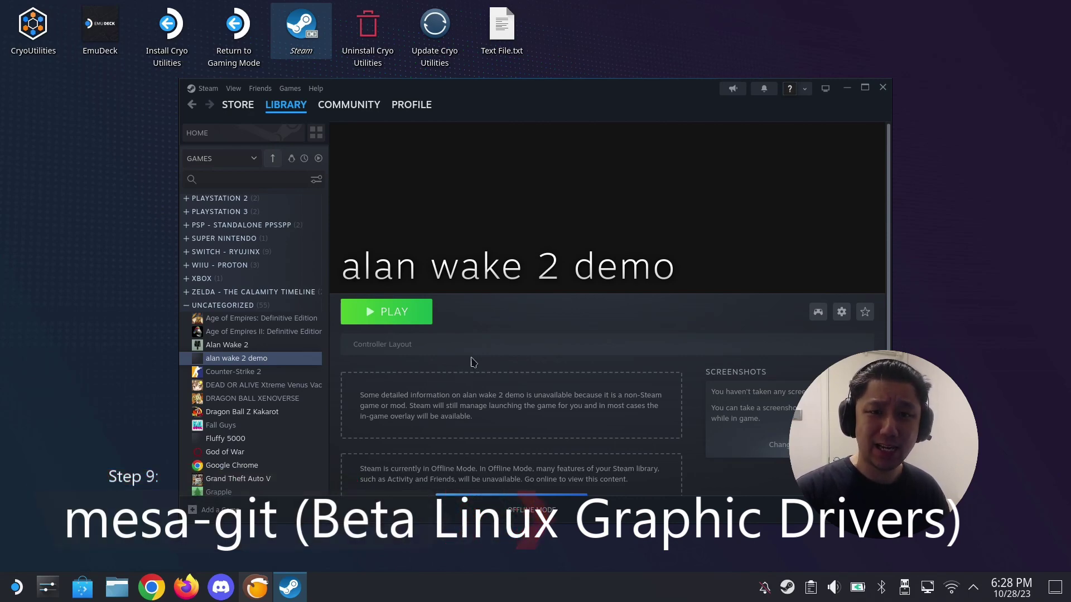
- Open Text File.txt in Kate, paste the flathub-beta repo and mesa-git 22.08 install commands from the clipboard history, and discard the recovery data
click(508, 36)
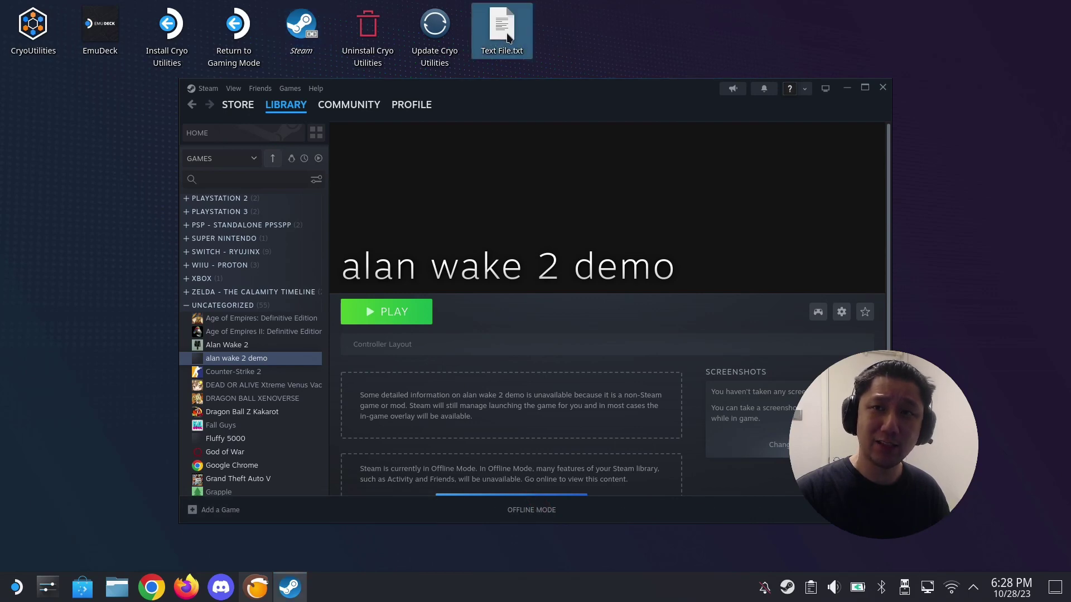
double_click(504, 31)
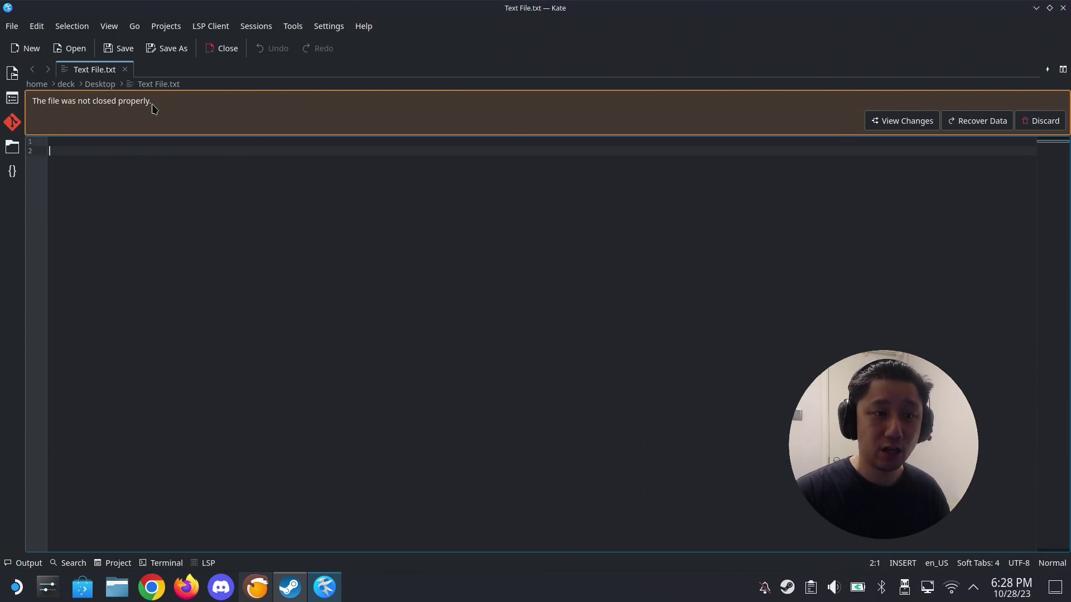
click(811, 588)
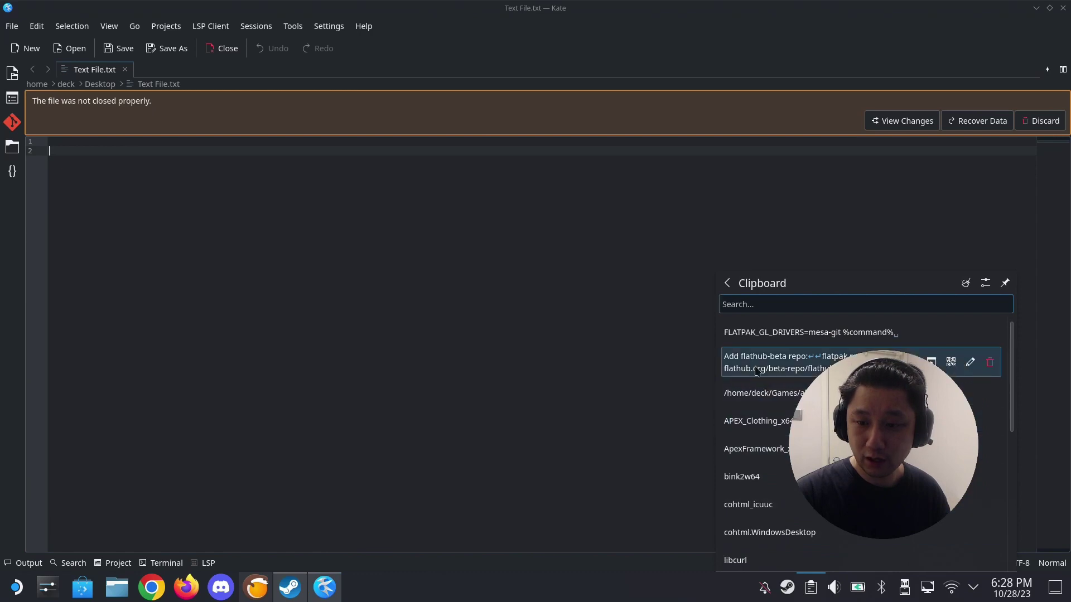
click(757, 371)
text(Add flathub-beta repo:  flatpak remote-add --user flathub-beta https://flathub.org/beta-repo/flathub-beta.flatpakrepo  Install mesa-git packages:  flatpak install --user flathub-beta org.freedesktop.Platform.GL.mesa-git//22.08 flatpak install --user flathub-beta org.freedesktop.Platform.GL32.mesa-git//22.08)
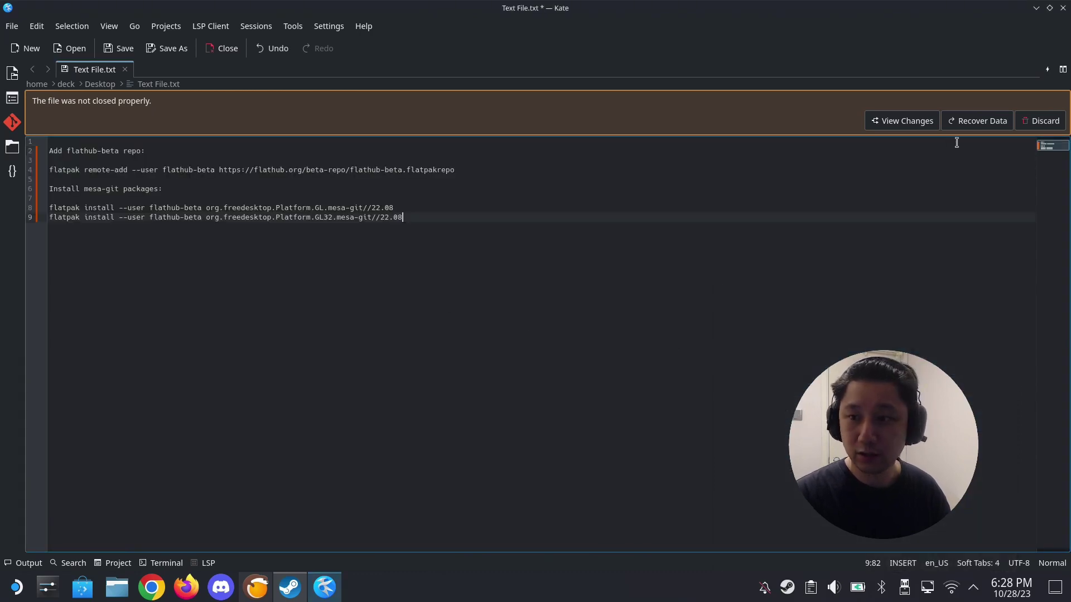
click(1041, 120)
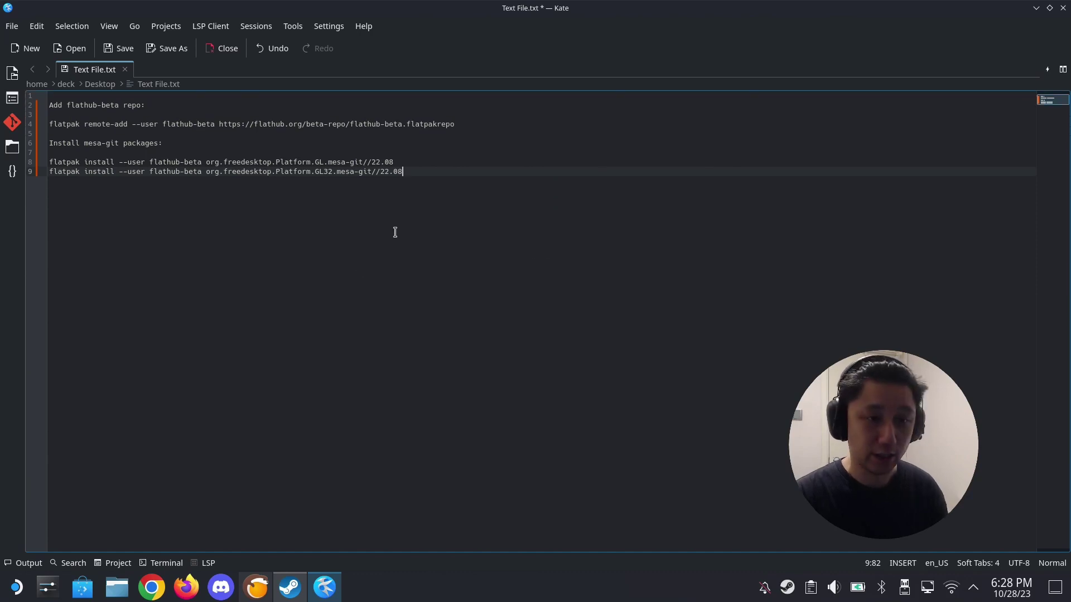
- Add two new lines at the end of the text file and copy the flatpak remote-add command for flathub-beta
key(Return)
key(Return)
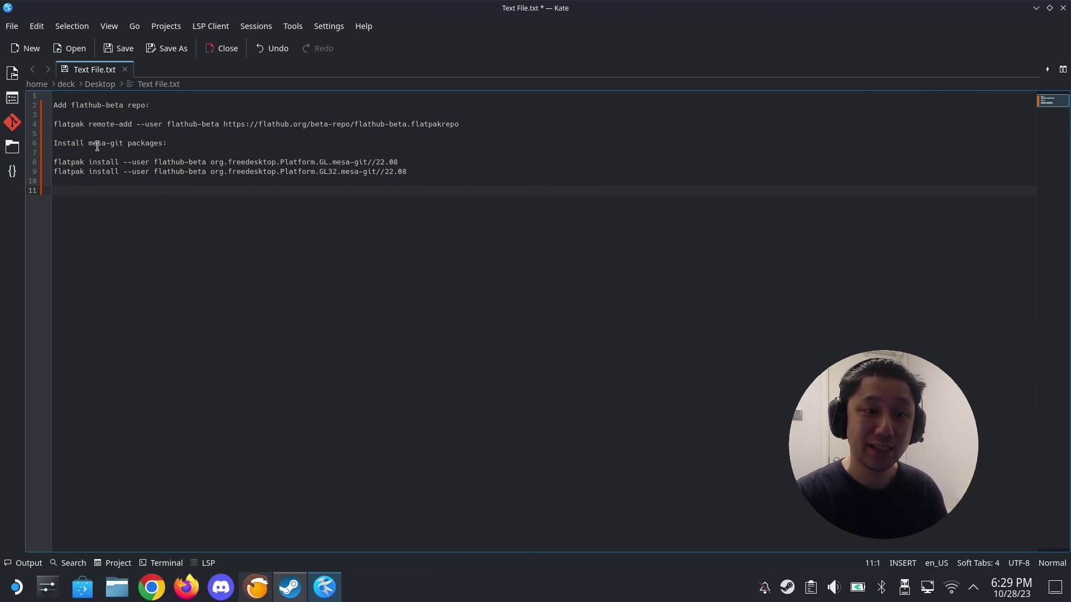
drag(84, 144, 115, 151)
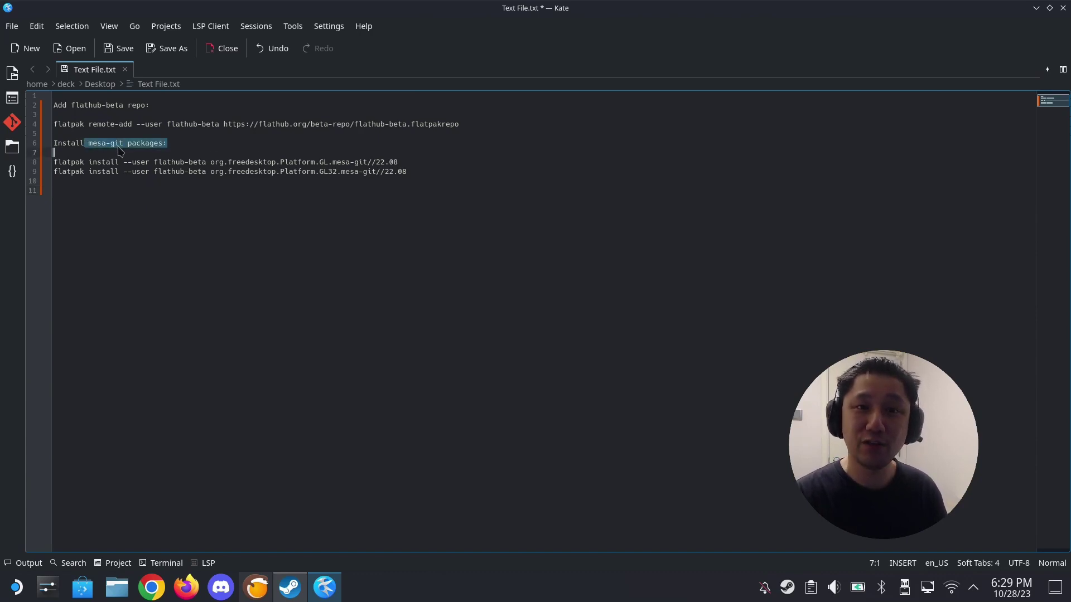
drag(500, 123, 37, 126)
click(41, 130)
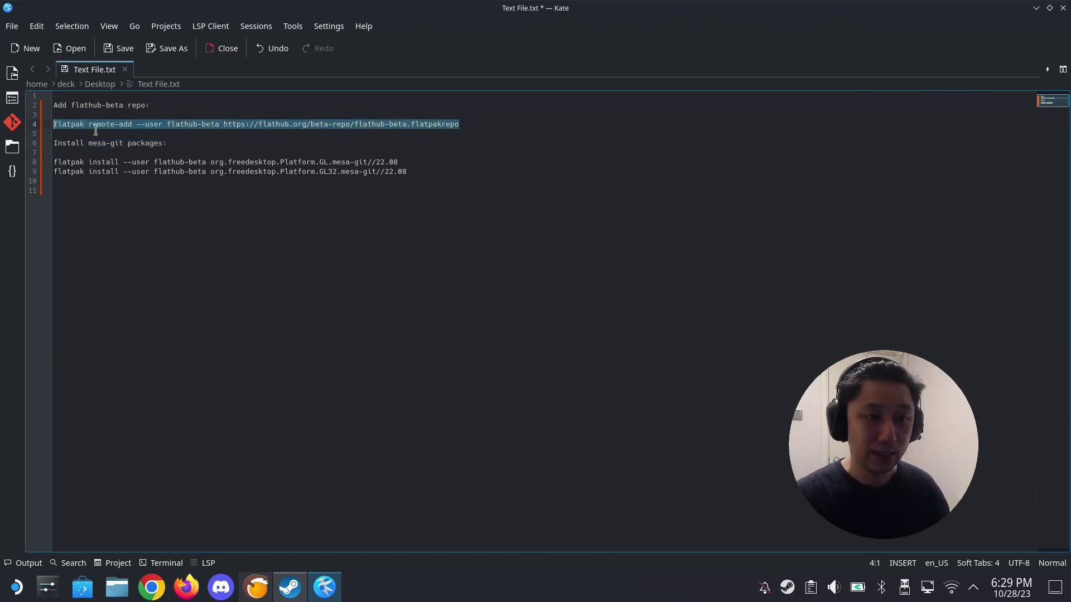
right_click(160, 118)
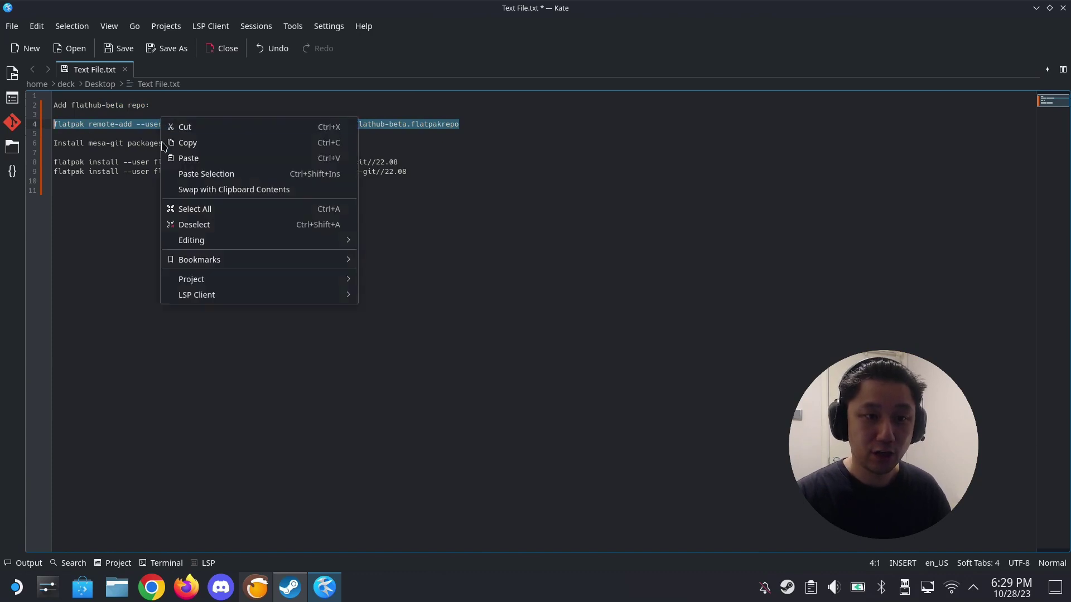
click(168, 140)
- Launch the Konsole terminal from the list of all applications
click(17, 587)
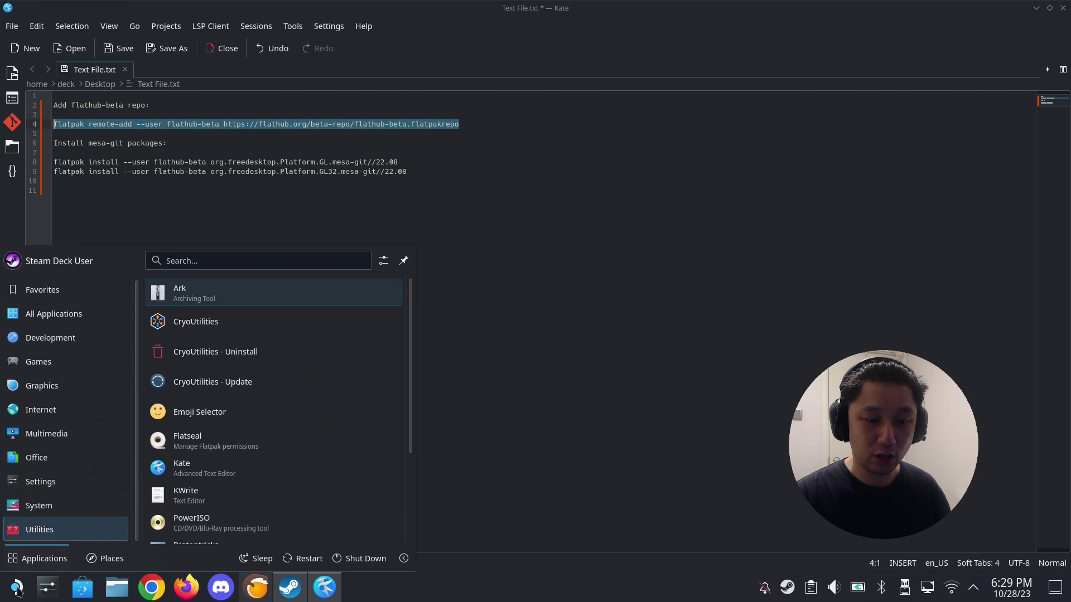
click(16, 586)
click(17, 587)
mouse_move(62, 316)
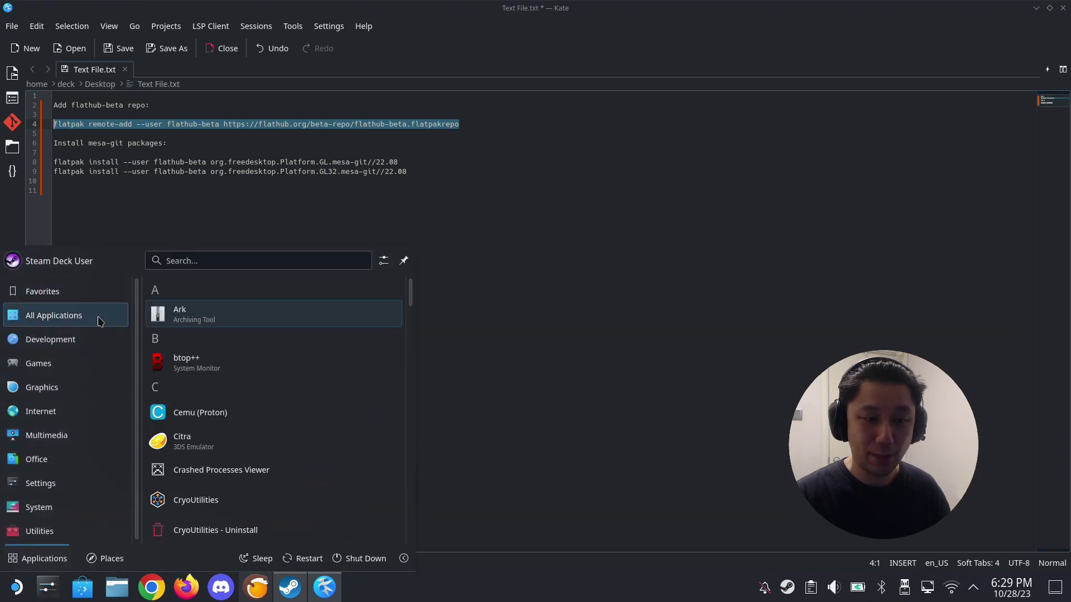
scroll(233, 376, down, 5)
scroll(233, 376, down, 8)
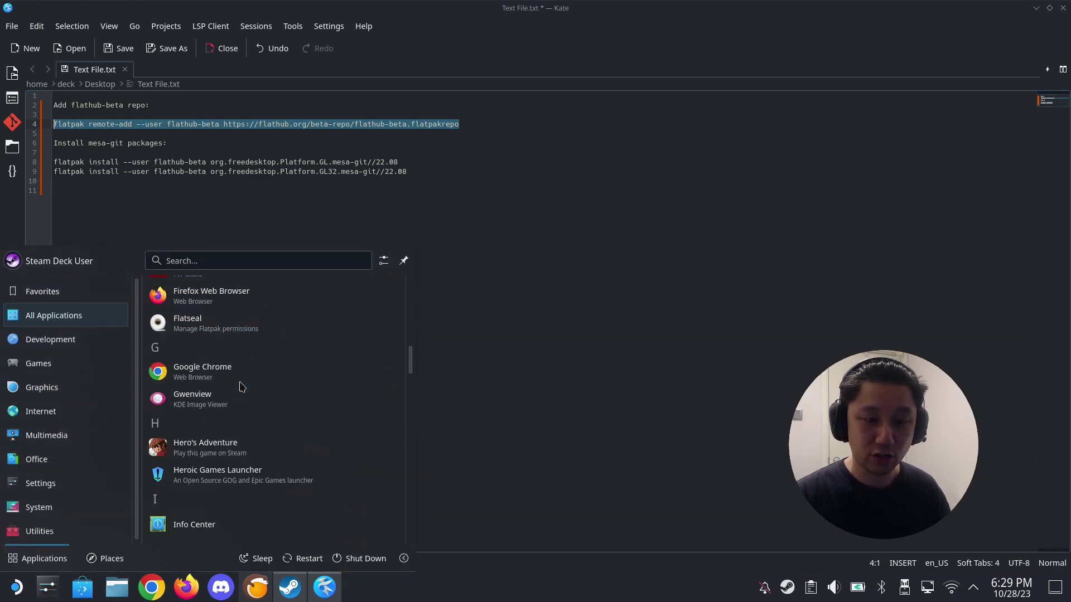
scroll(209, 449, down, 3)
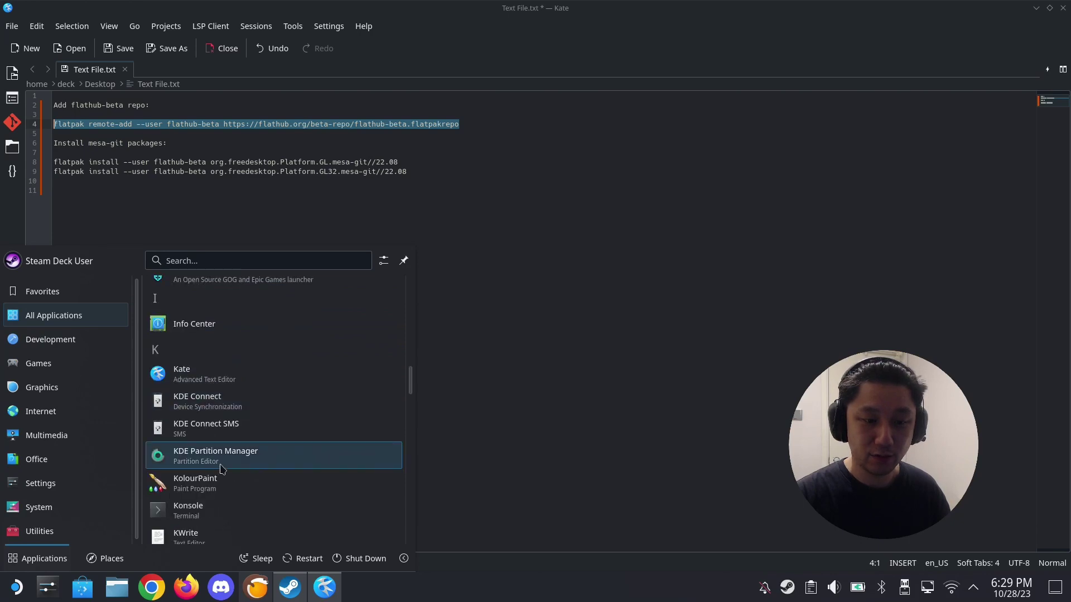
click(219, 475)
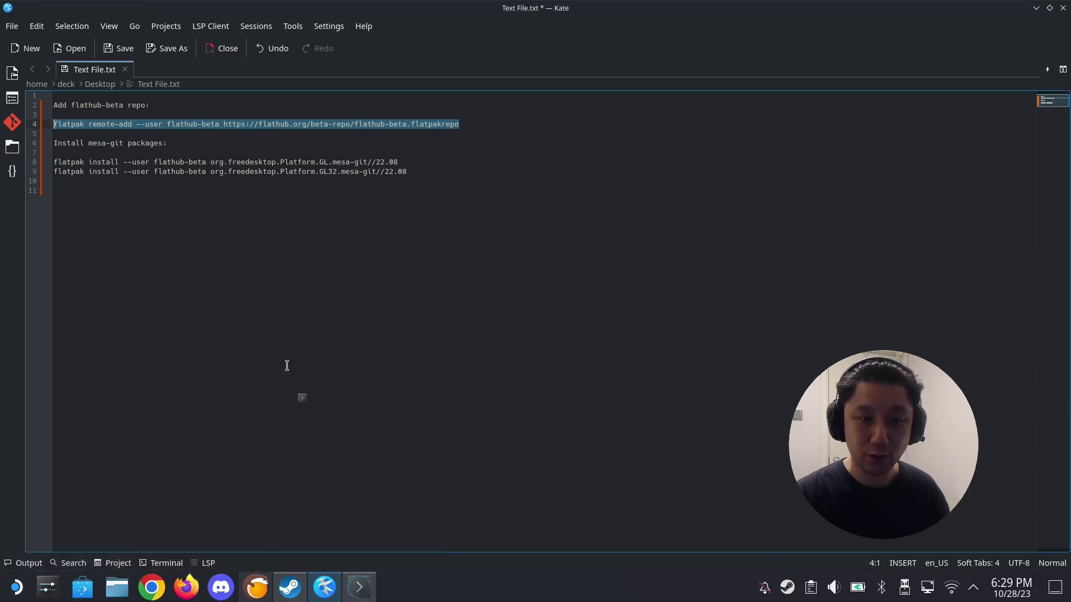
- Paste the copied command into Konsole and run it to add the flathub-beta repo for the user
right_click(278, 172)
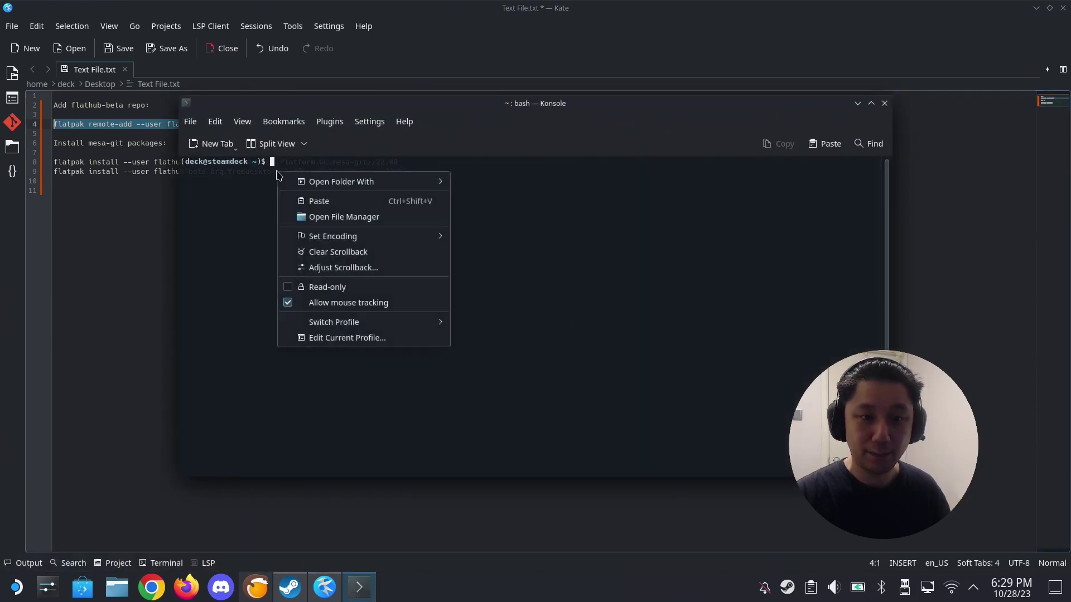
click(317, 201)
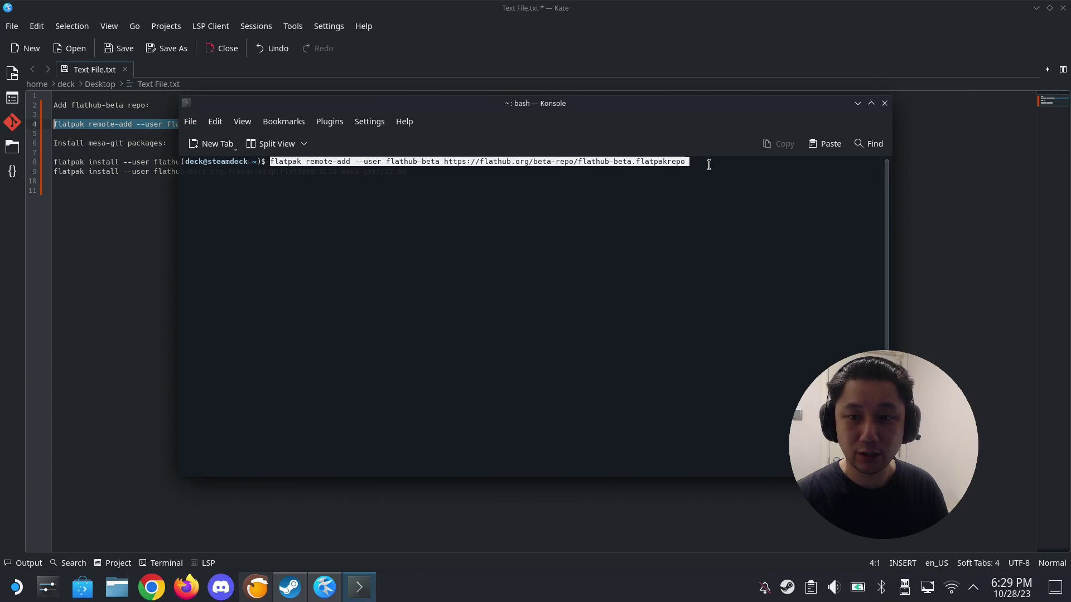
key(Return)
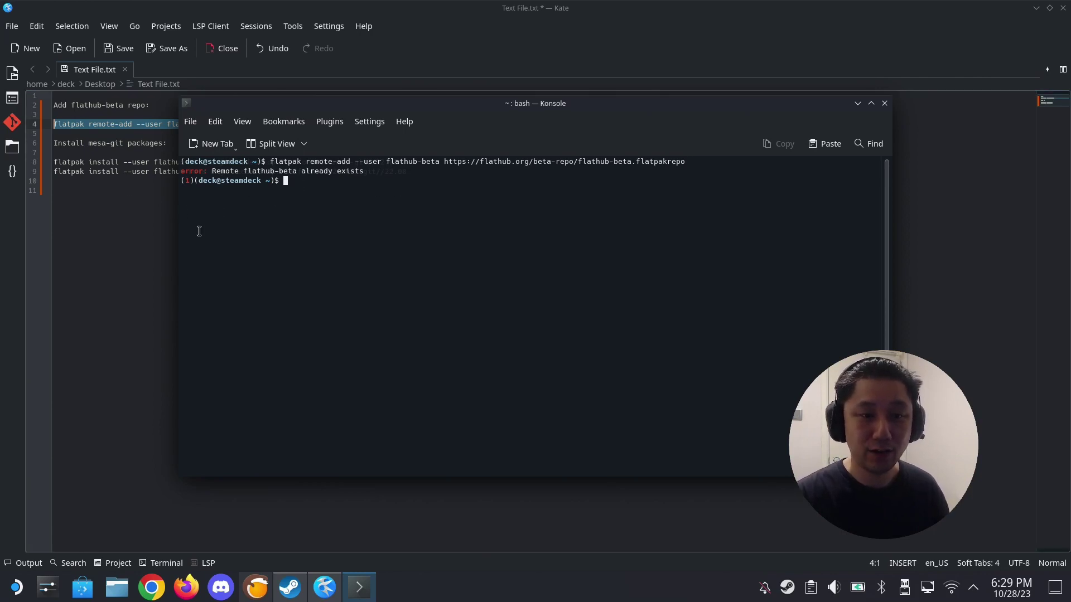
- In Kate, change the version in both mesa-git install commands to 23.08
click(129, 237)
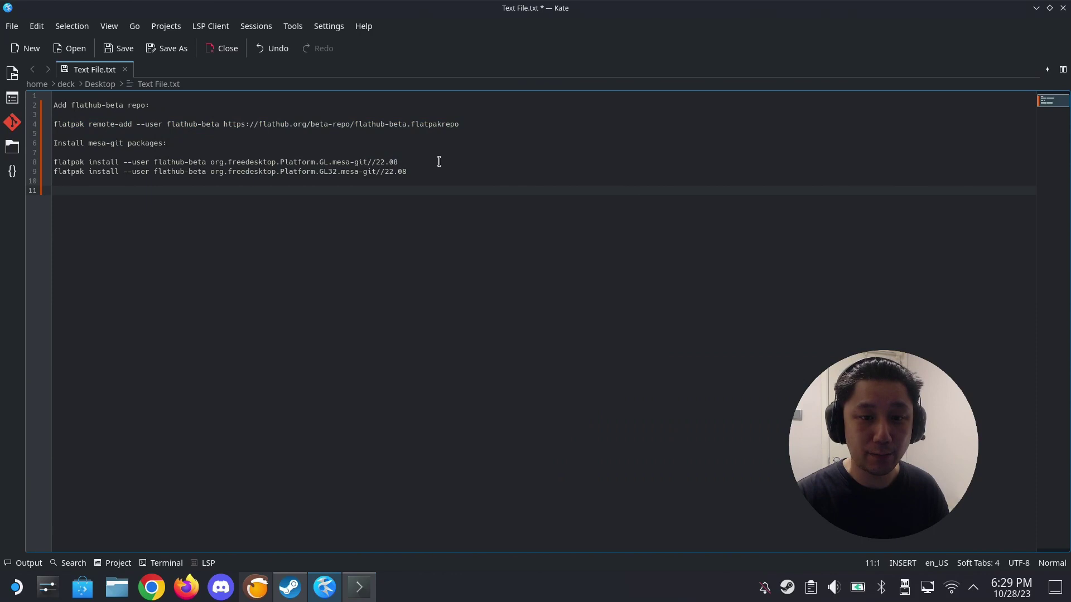
drag(439, 161, 245, 171)
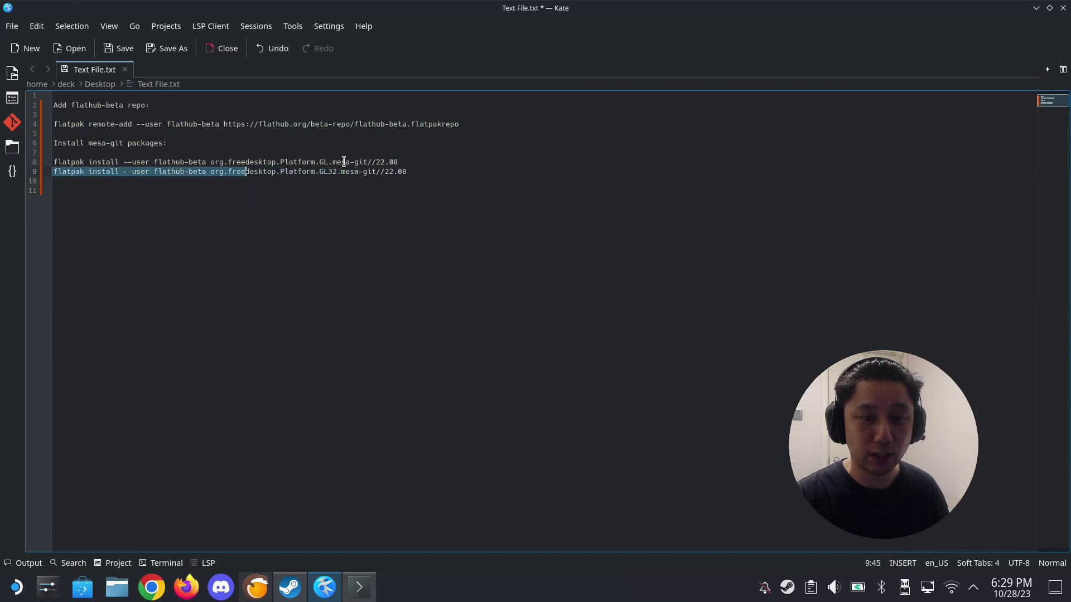
click(382, 161)
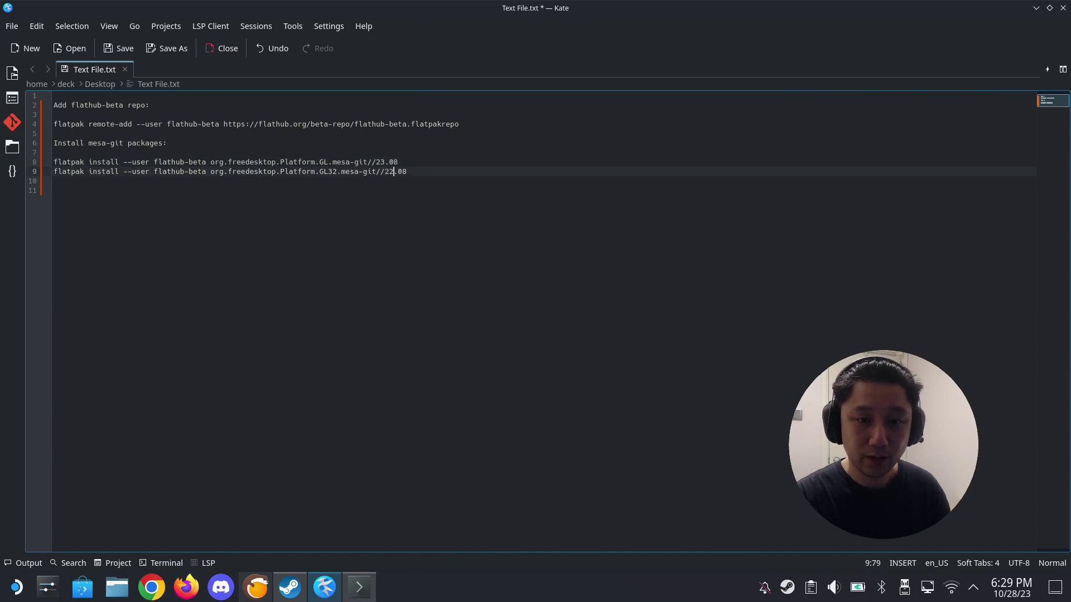
click(410, 159)
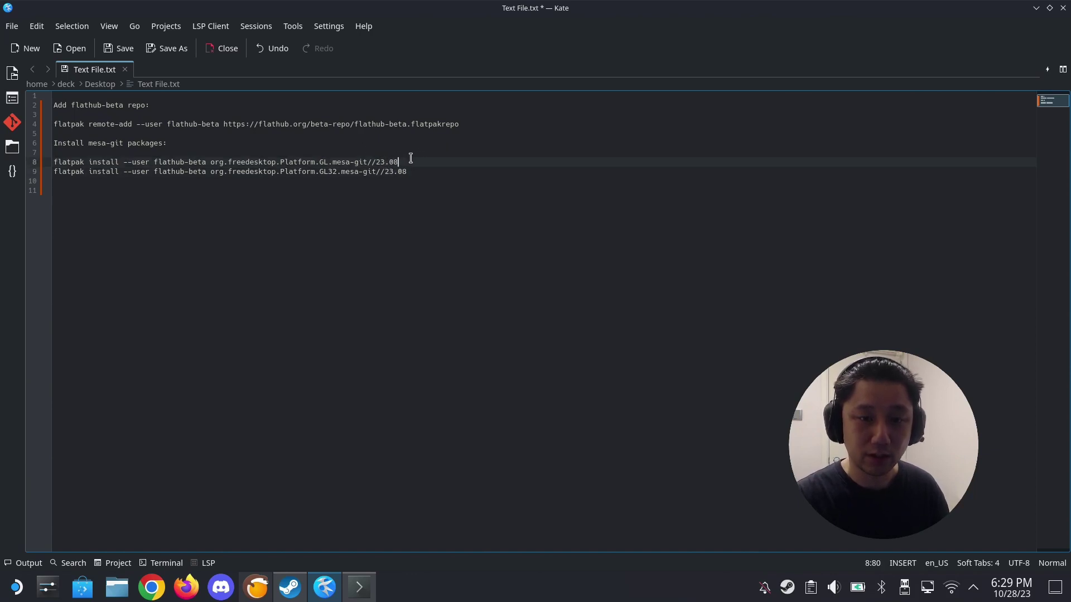
- Copy the org.freedesktop.Platform.GL.mesa-git//23.08 install command from the text file and run it in Konsole
drag(409, 160, 47, 162)
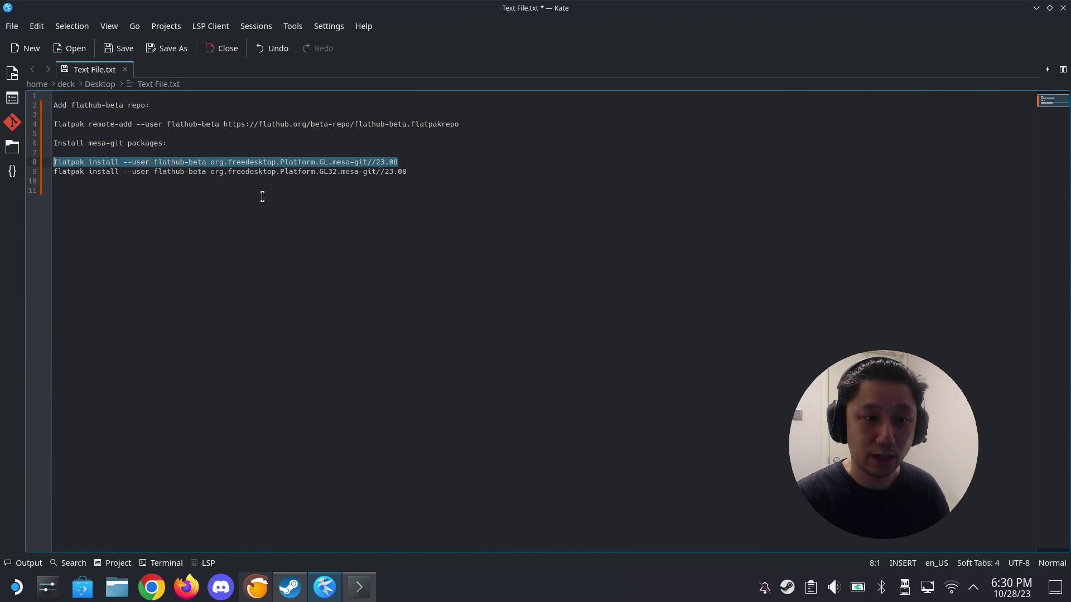
click(364, 578)
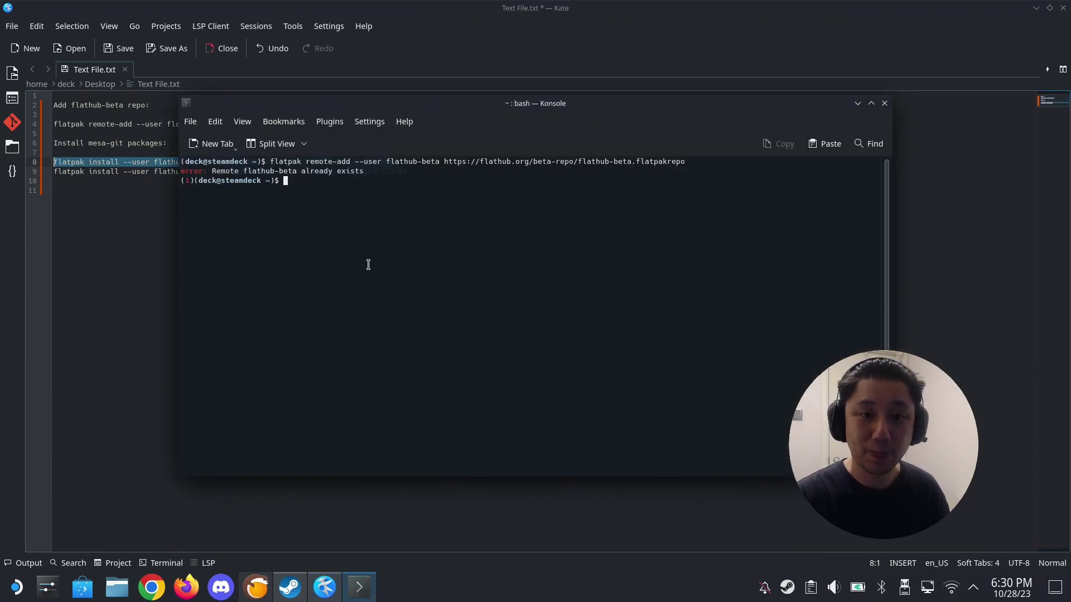
right_click(316, 213)
click(357, 243)
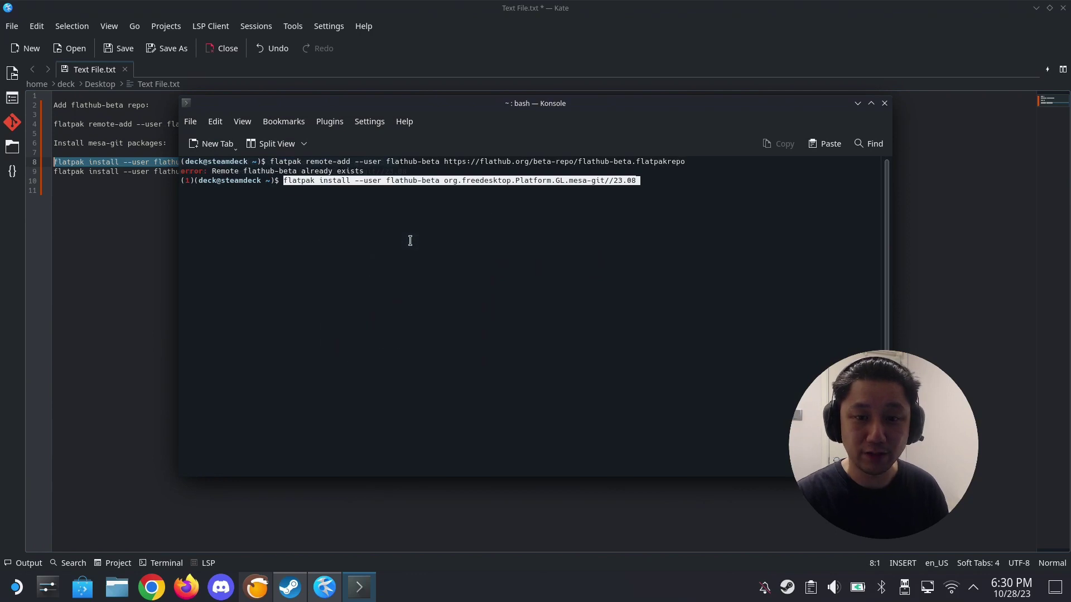
key(Return)
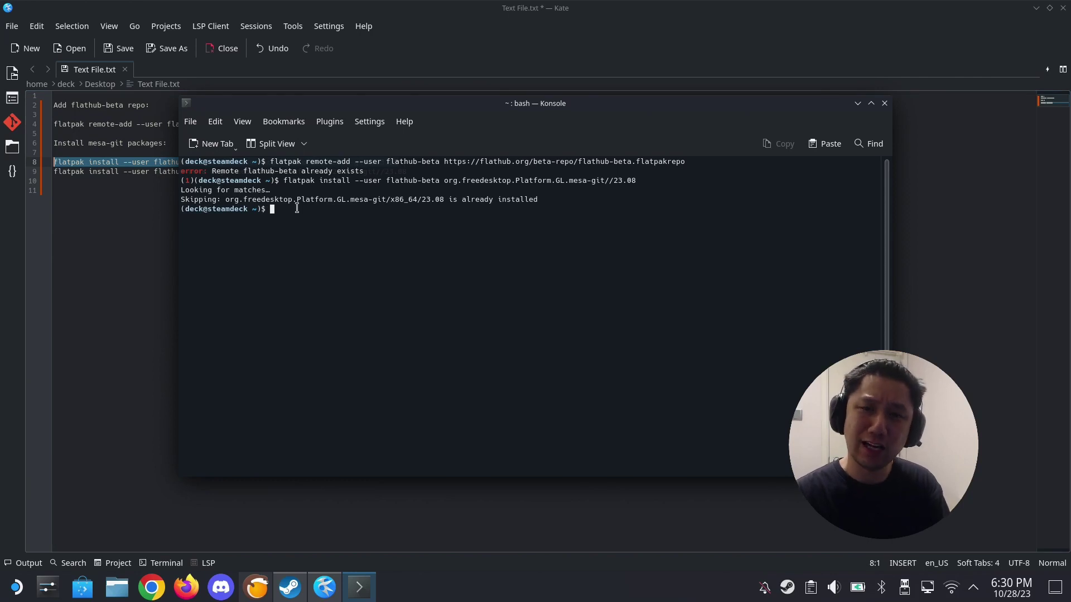
- Copy the org.freedesktop.Platform.GL32.mesa-git//23.08 install command from Kate, run it in Konsole, and close the terminal
click(143, 255)
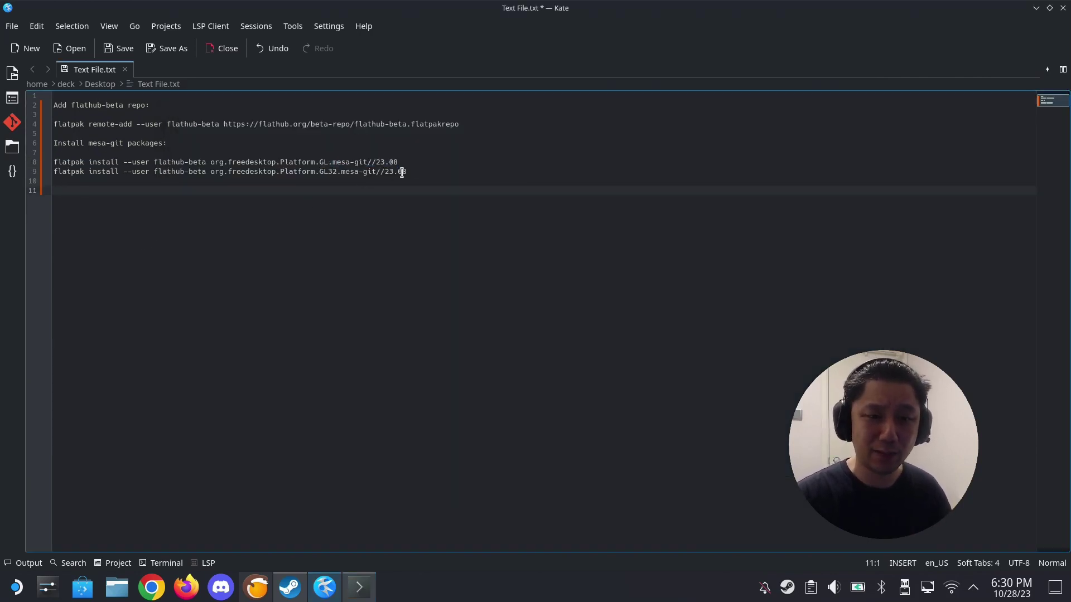
drag(405, 173, 48, 172)
key(ctrl+c)
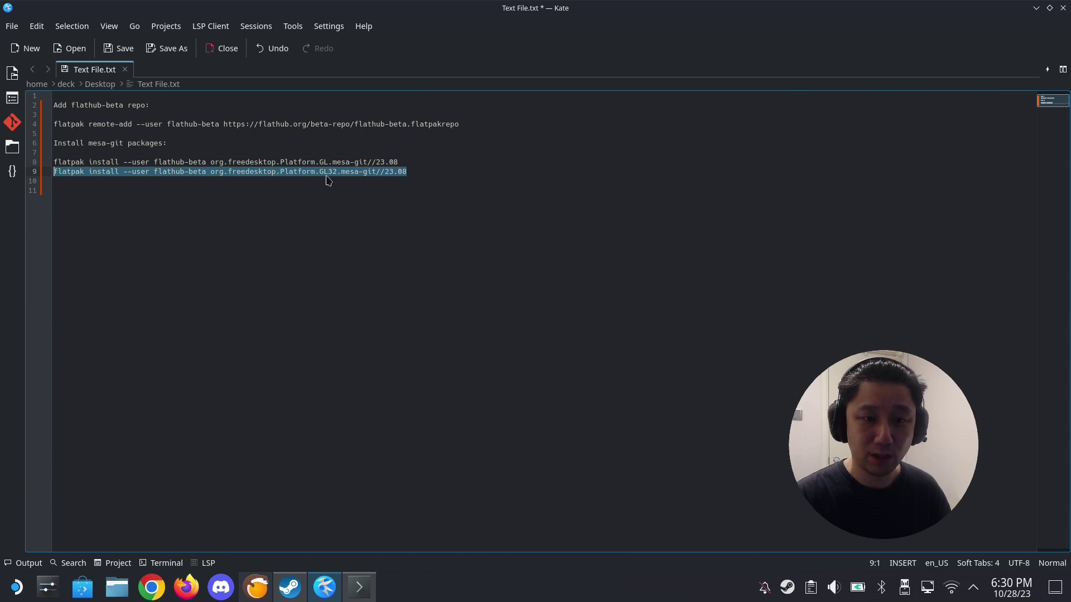
click(359, 588)
right_click(304, 231)
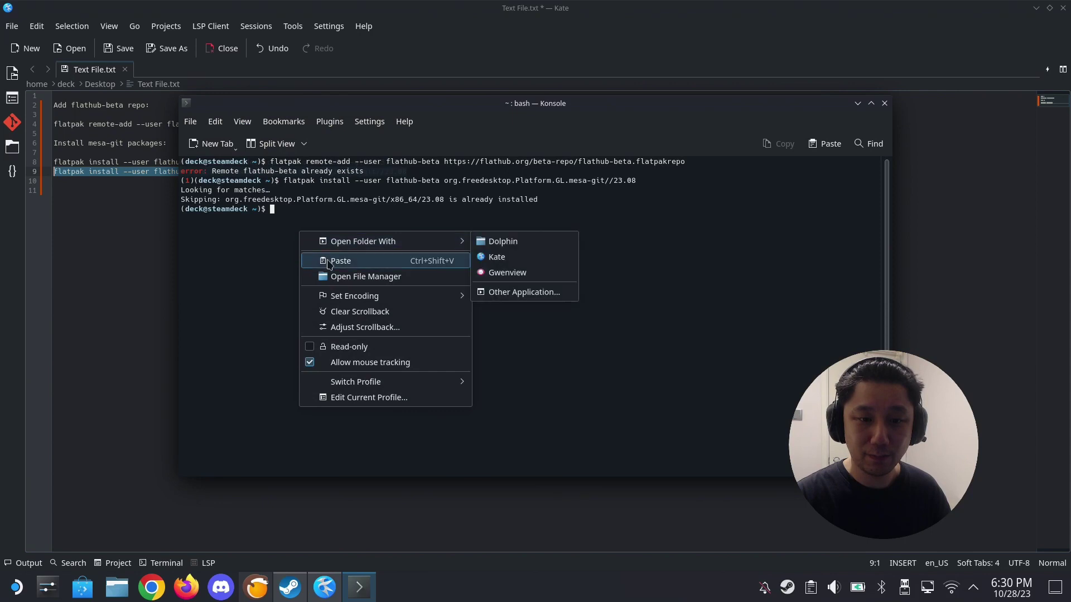
click(308, 255)
key(Return)
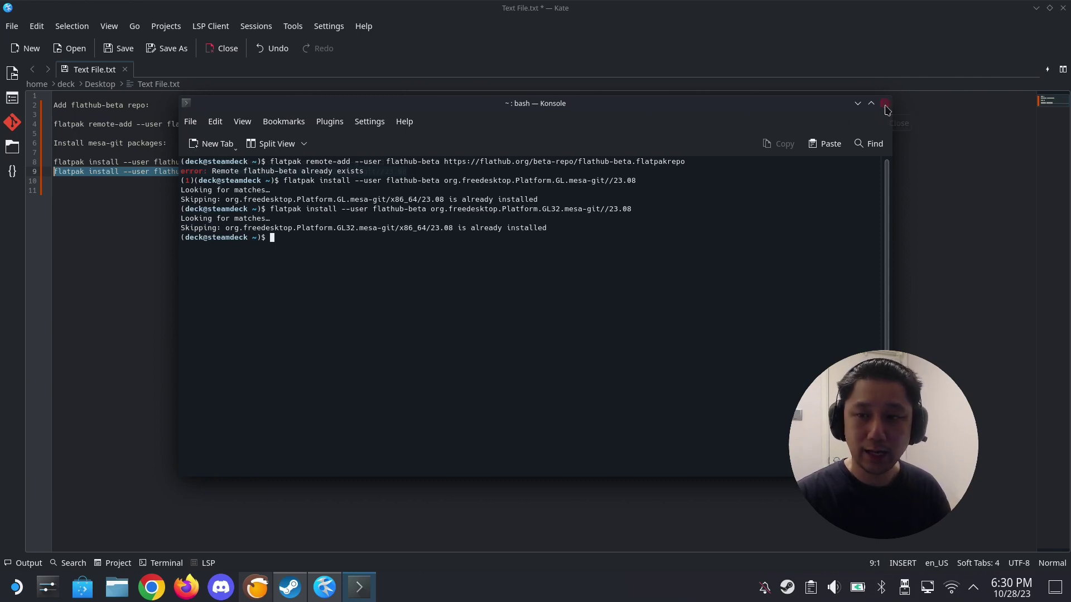
click(886, 106)
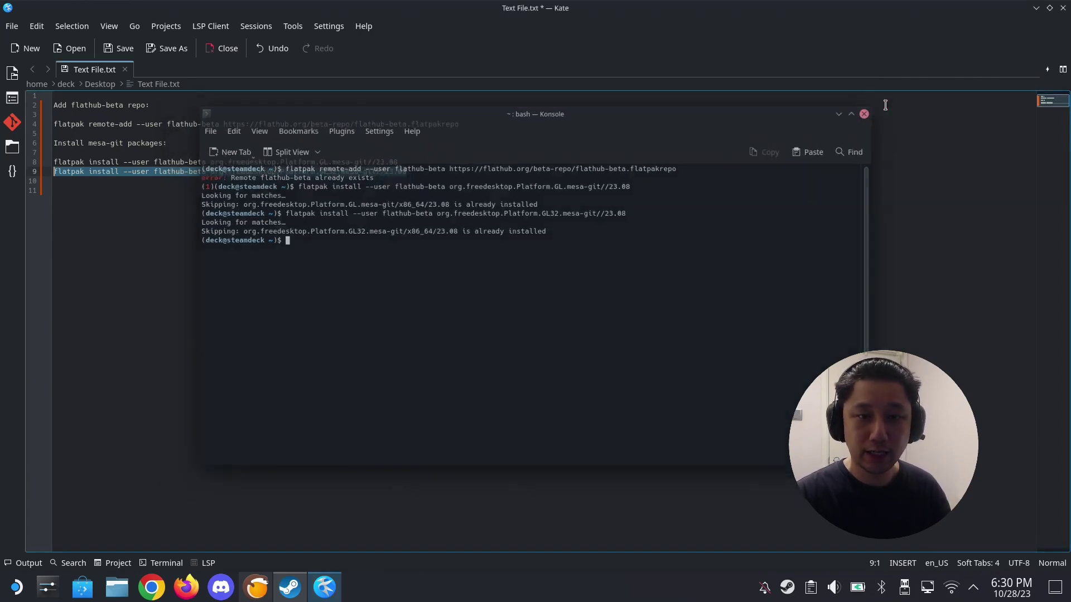
- Look through the clipboard history, then switch to Lutris and select the alan wake 2 demo game
click(813, 590)
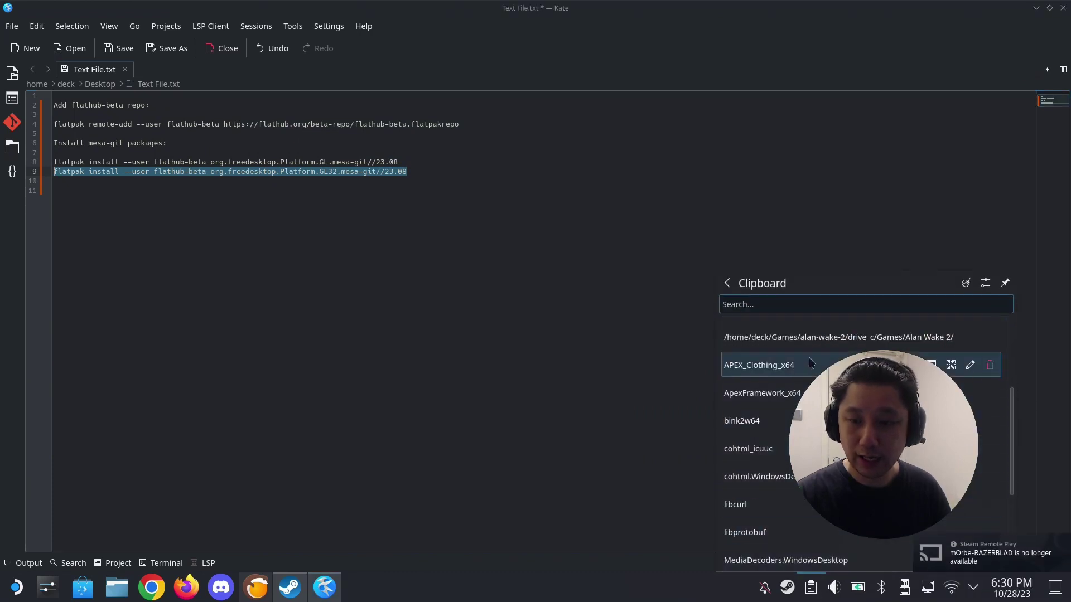
click(545, 352)
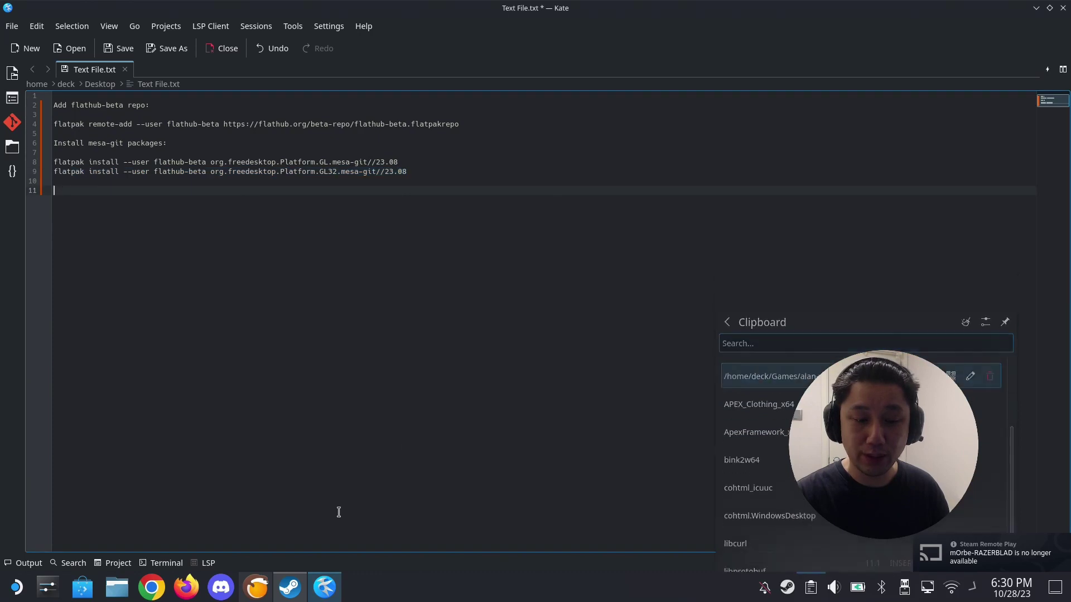
click(258, 592)
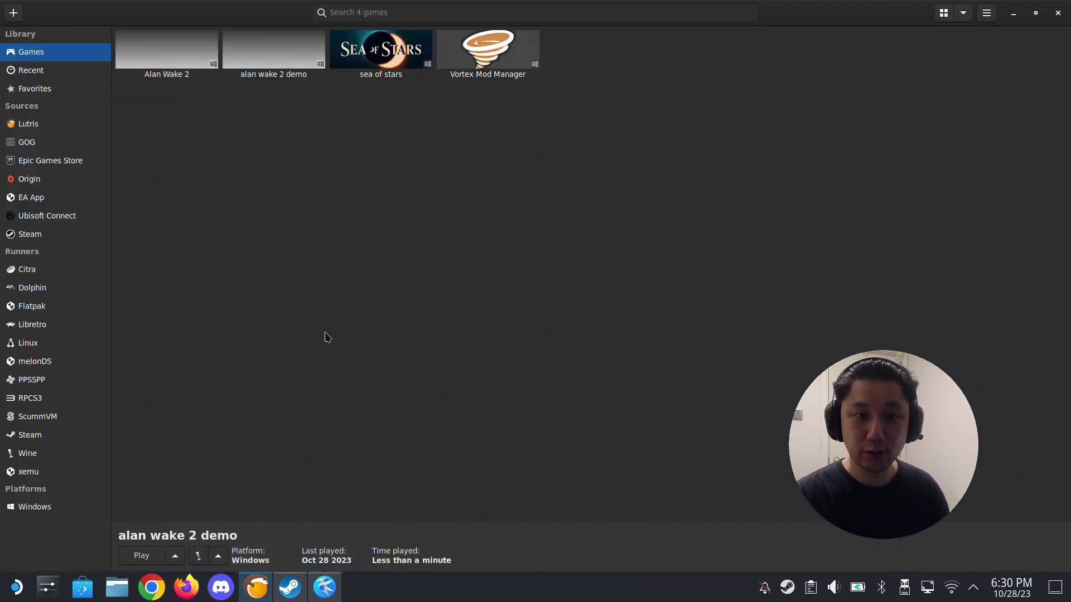
click(282, 55)
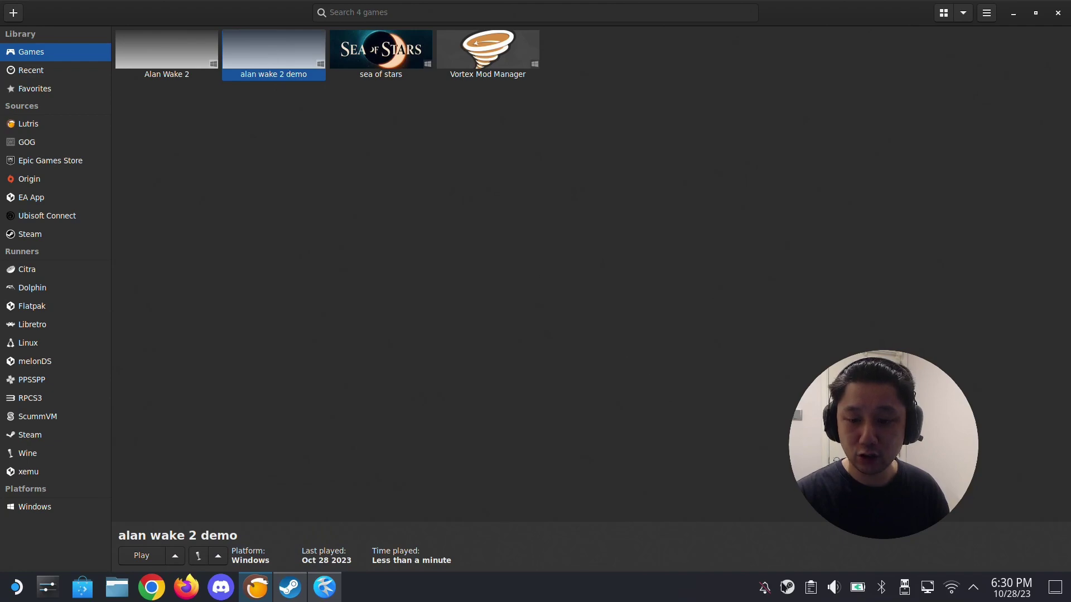
- Switch to Steam and open the properties of the alan wake 2 demo shortcut
right_click(788, 587)
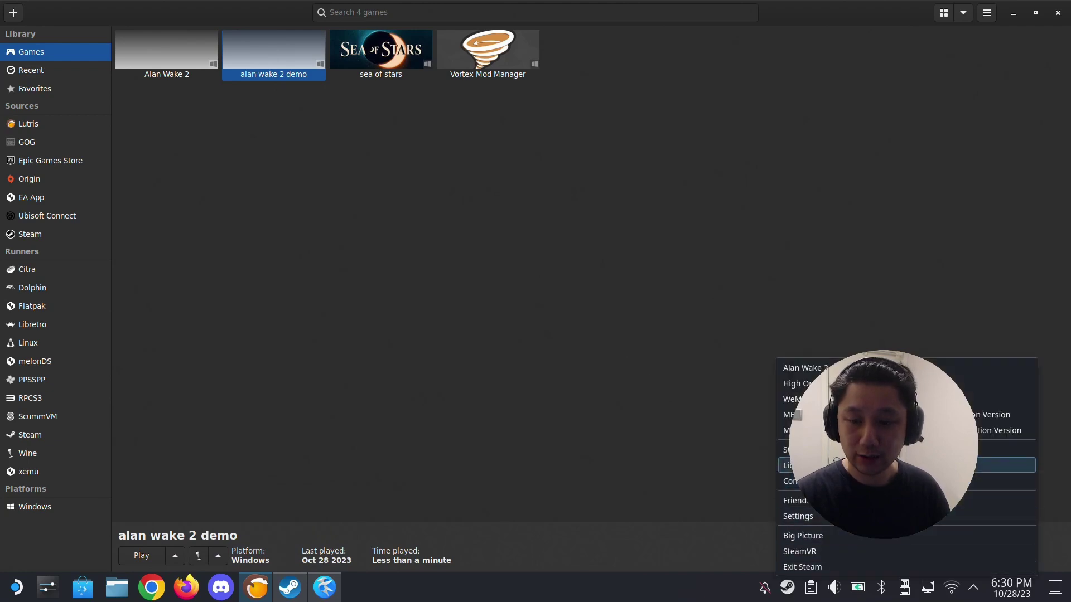
key(Escape)
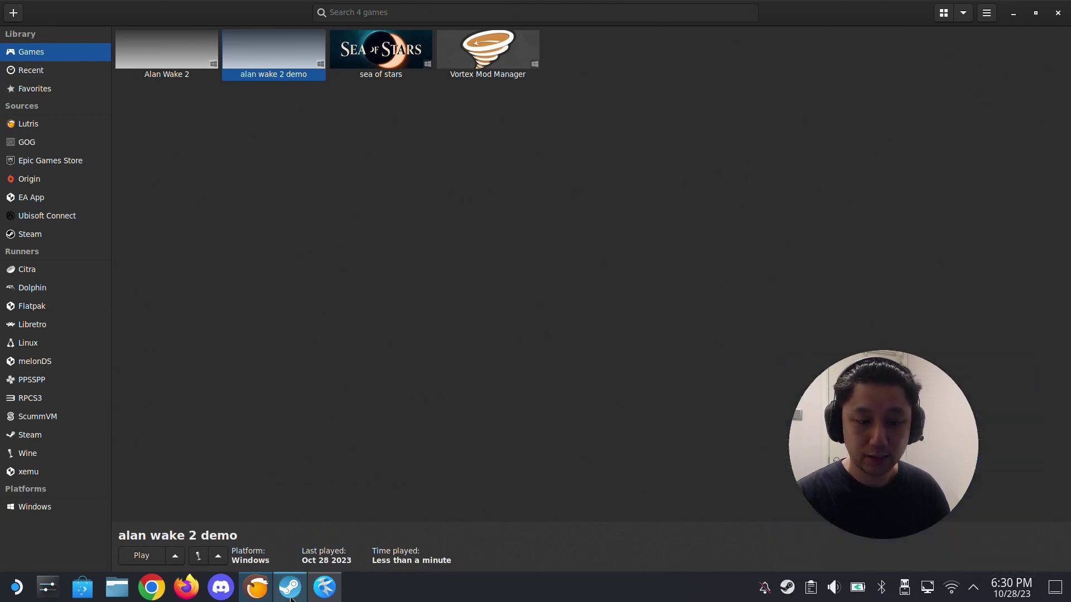
click(290, 588)
click(256, 359)
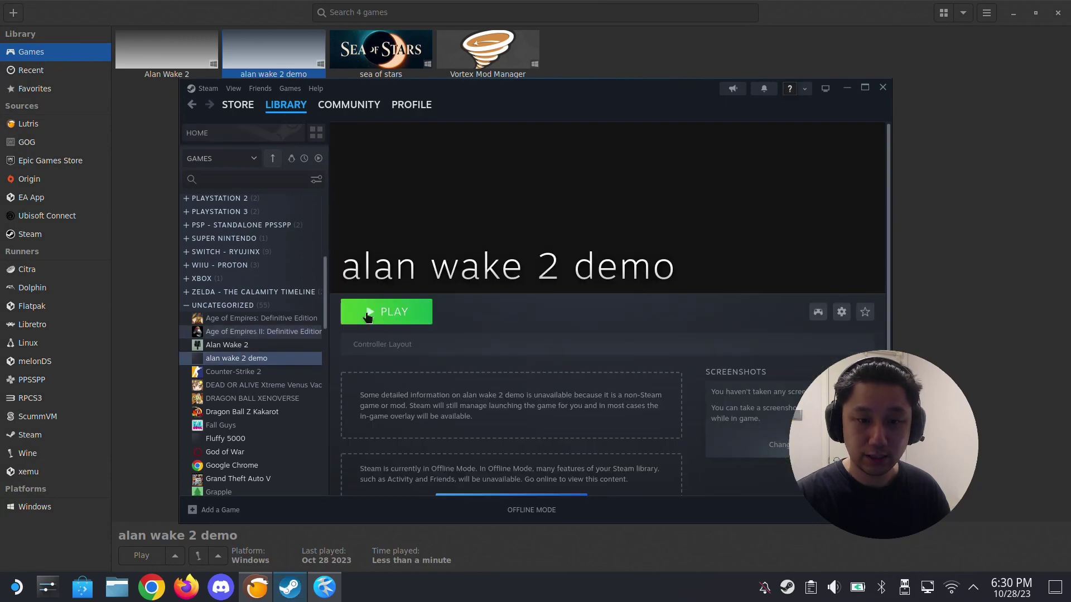
click(842, 312)
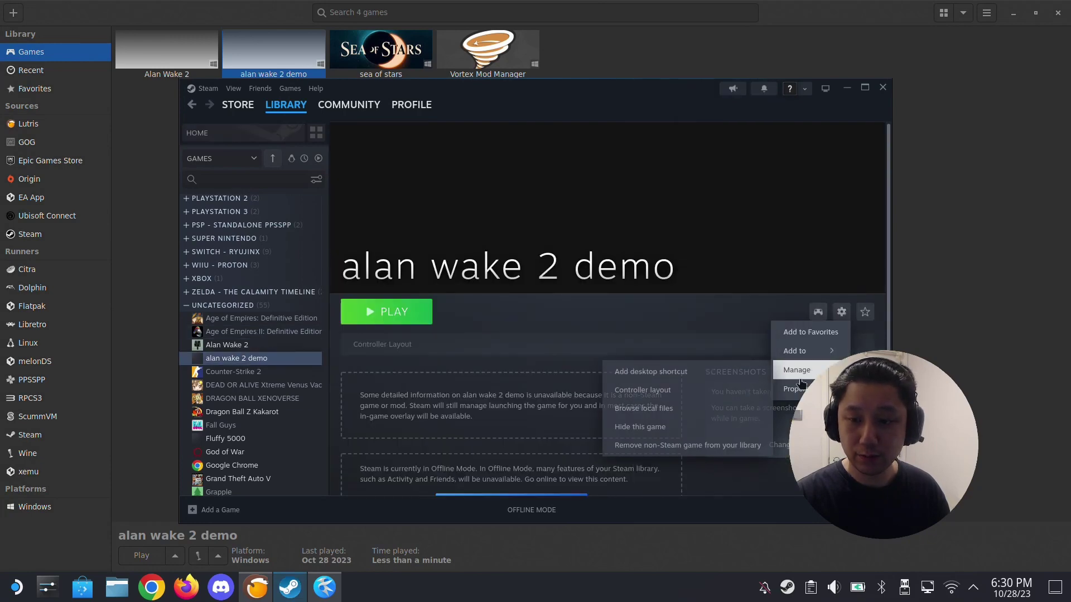
click(780, 392)
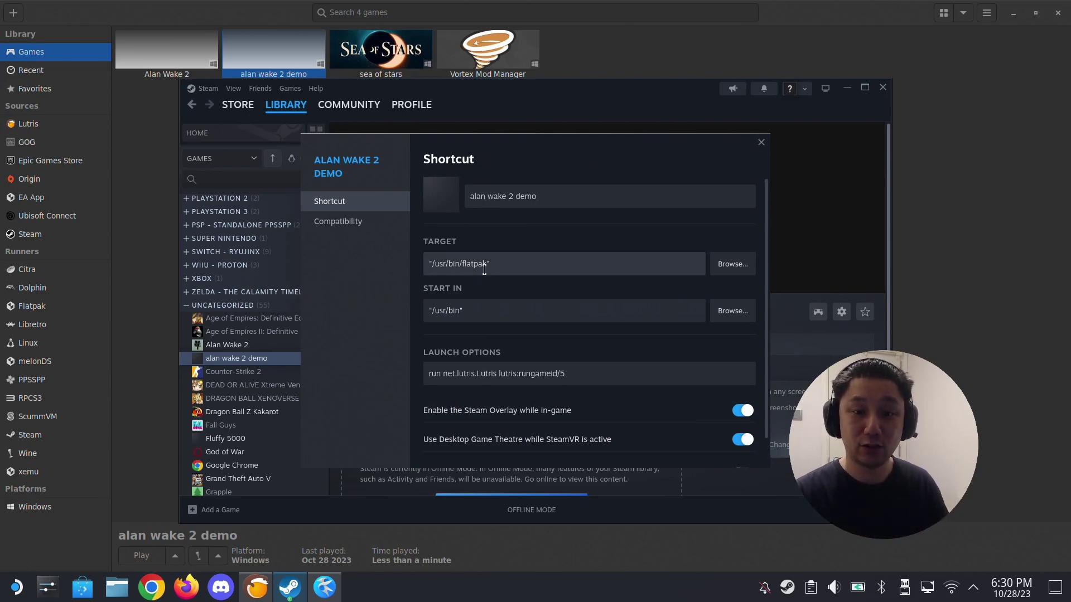
- Insert FLATPAK_GL_DRIVERS=mesa-git %command% from the clipboard history before the existing text in the shortcut's launch options
click(429, 373)
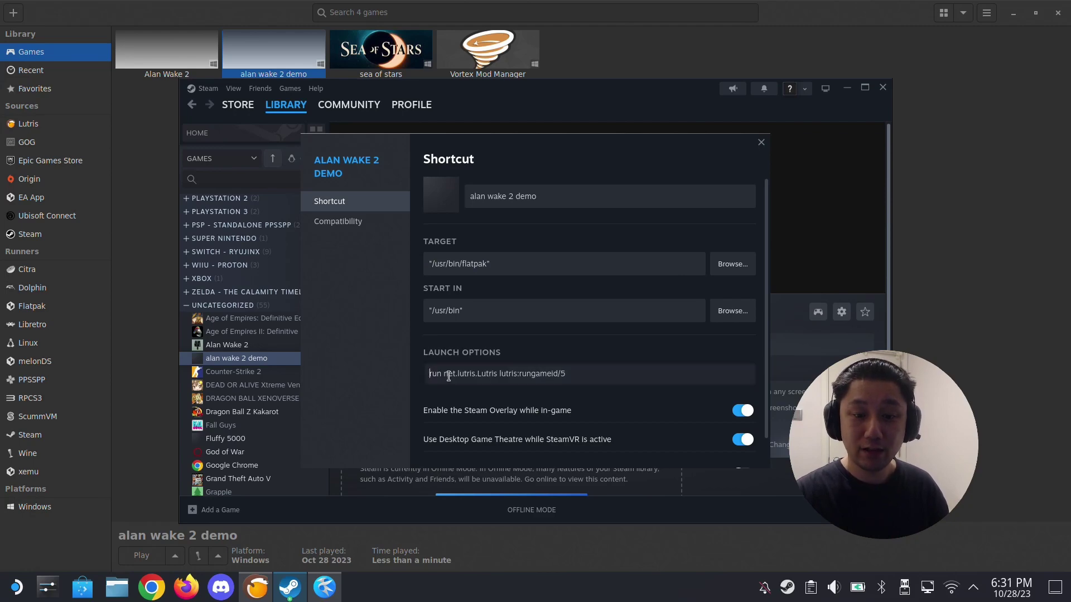
mouse_move(325, 586)
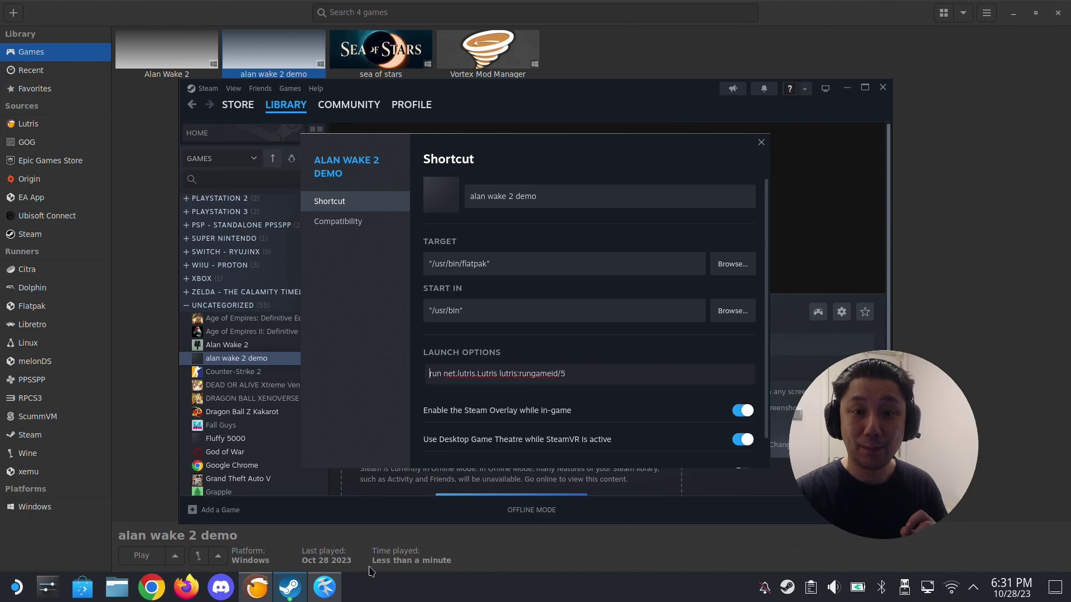
click(117, 587)
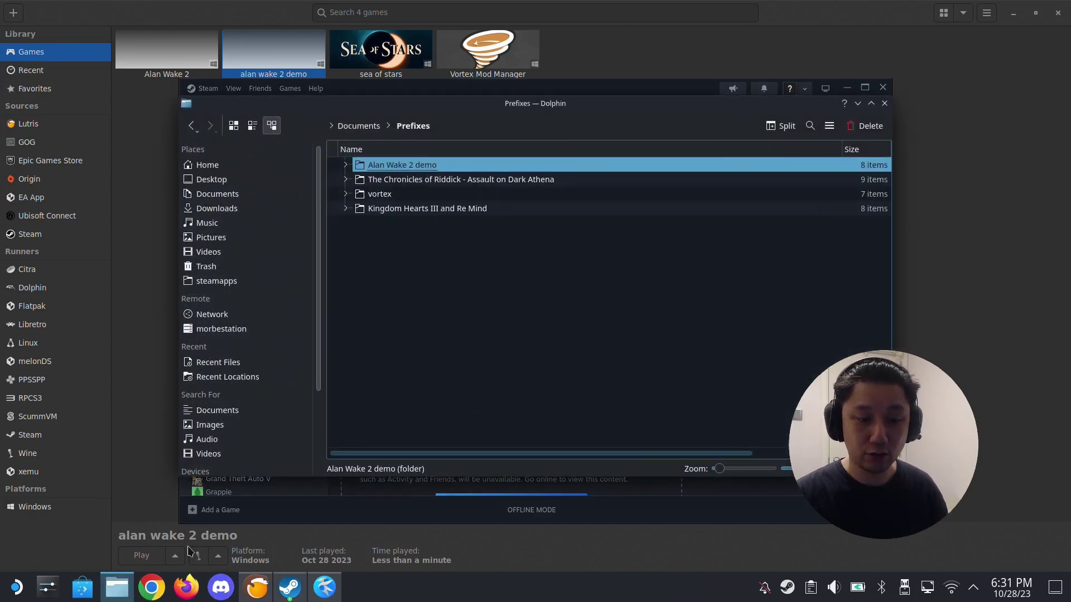
click(884, 105)
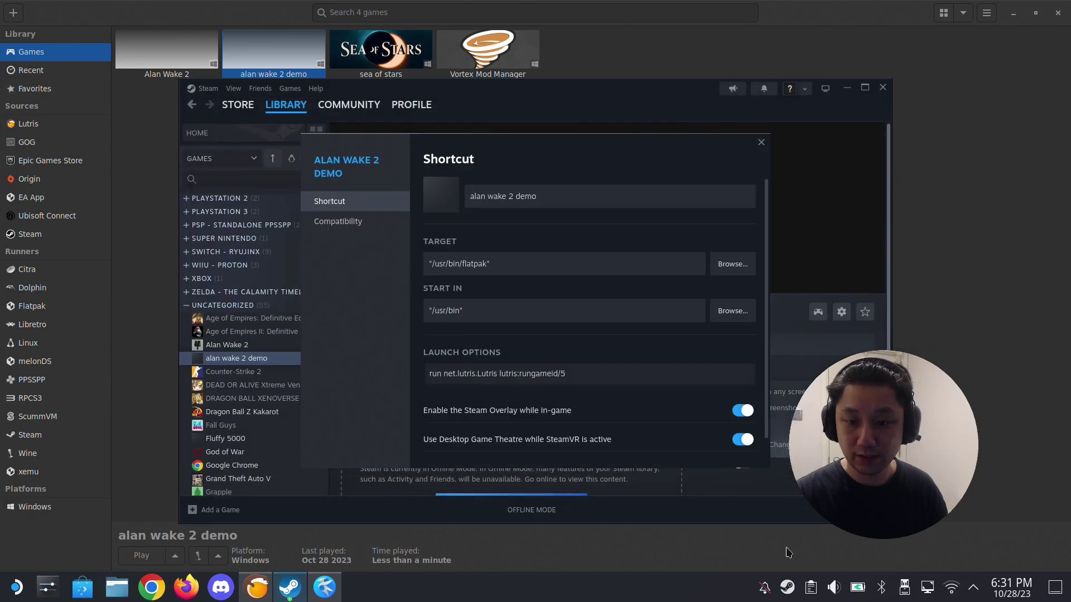
click(813, 595)
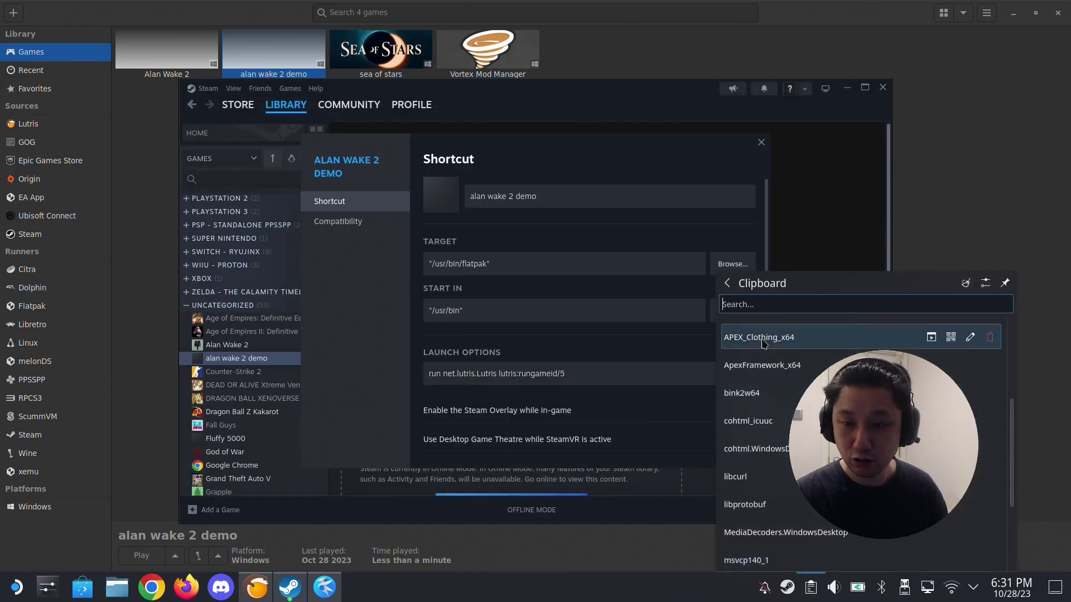
click(812, 588)
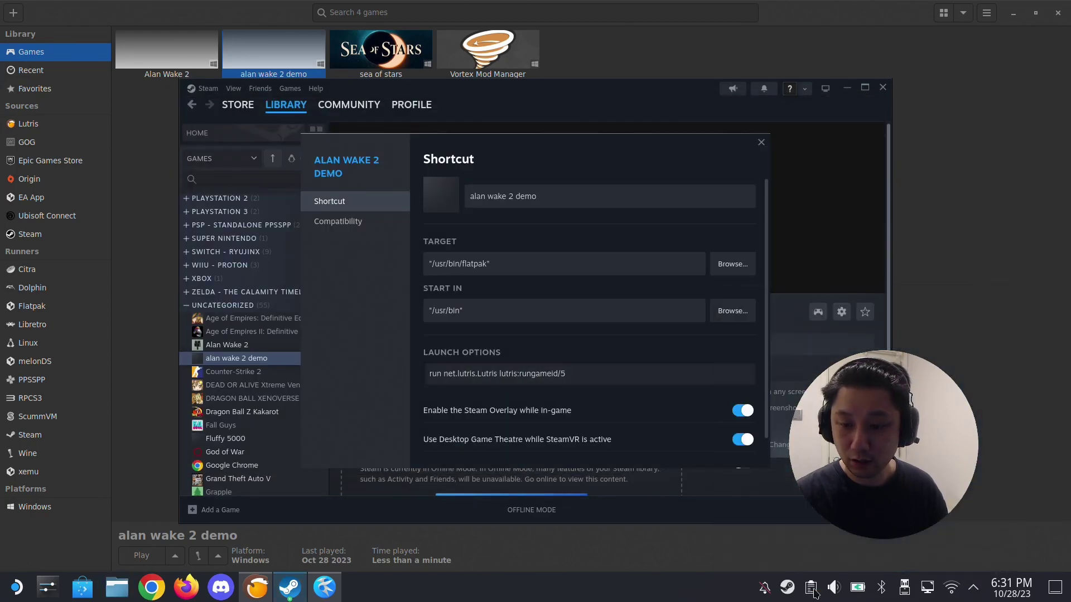
click(813, 588)
scroll(764, 419, up, 5)
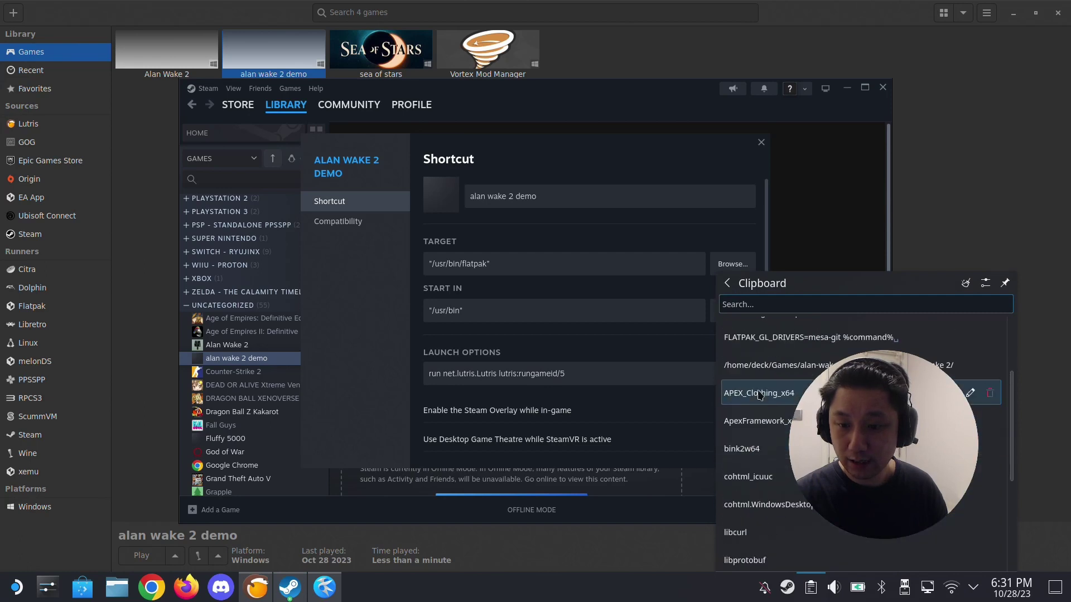
click(757, 377)
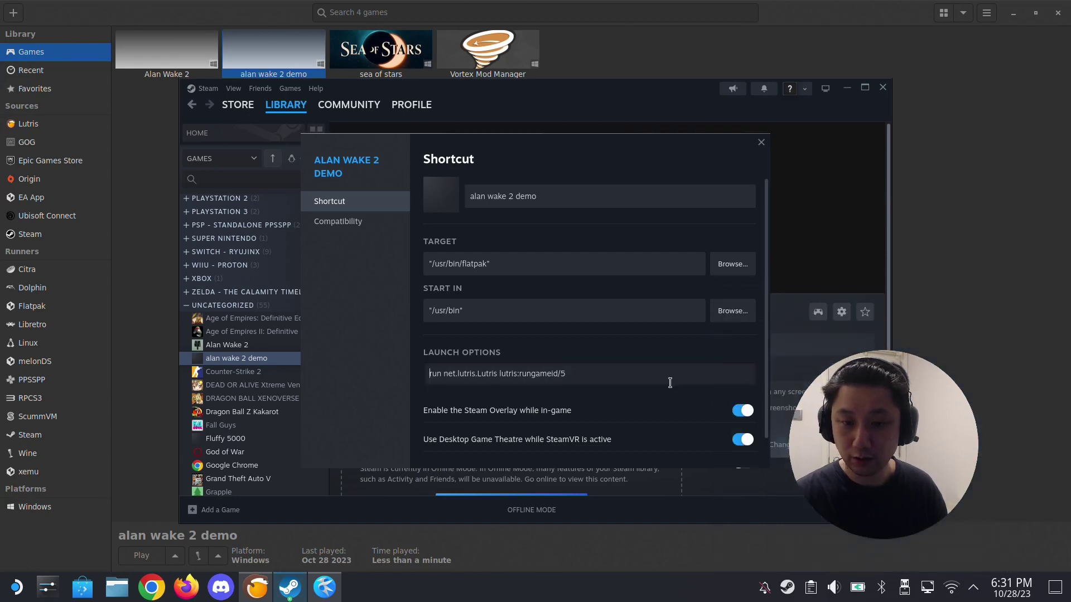
right_click(430, 377)
click(444, 394)
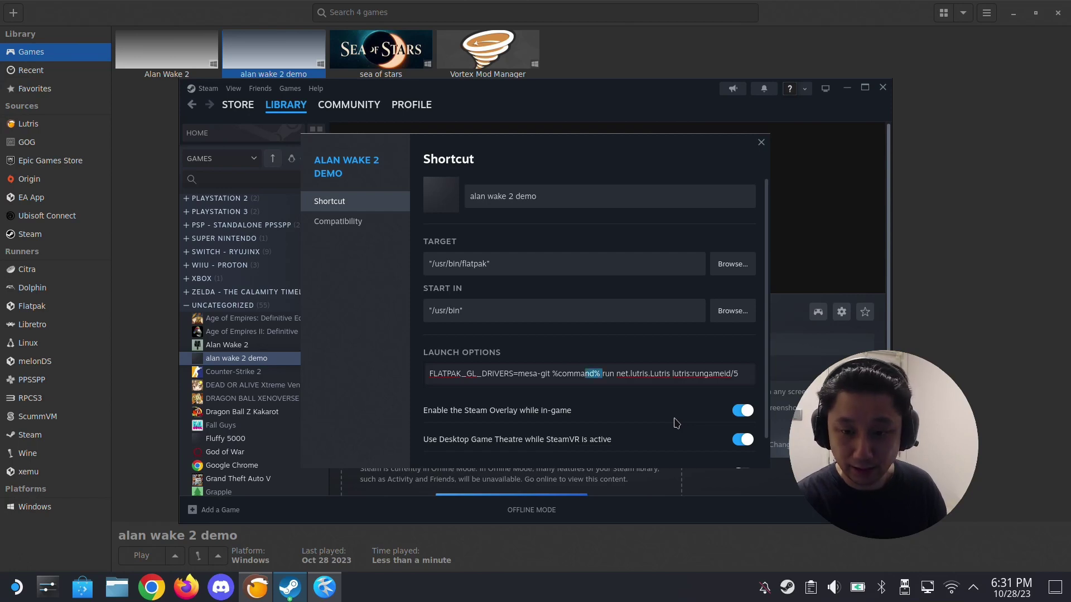
- Highlight the FLATPAK_GL_DRIVERS=mesa-git %command% part of the launch options to check it, then clear the selection
key(shift+Left)
key(shift+Left)
key(shift+Left)
key(shift+Left)
key(shift+Left)
key(shift+Left)
key(shift+Left)
key(shift+Left)
key(shift+Left)
key(shift+Left)
key(shift+Left)
key(shift+Left)
key(shift+Left)
key(shift+Left)
key(shift+Left)
key(shift+Left)
key(shift+Left)
key(shift+Left)
key(shift+Left)
key(shift+Left)
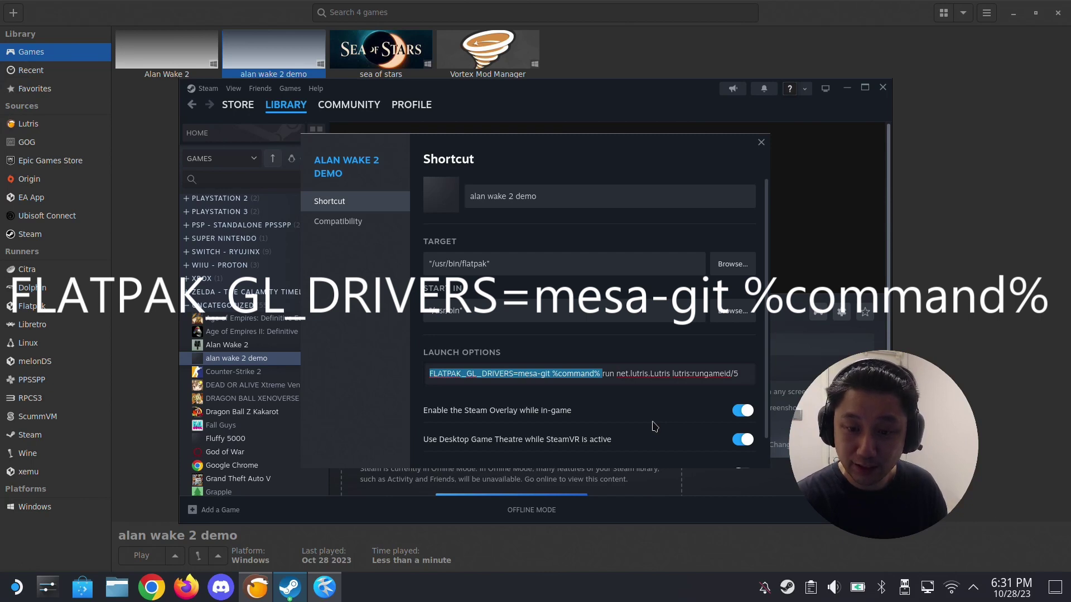
click(603, 375)
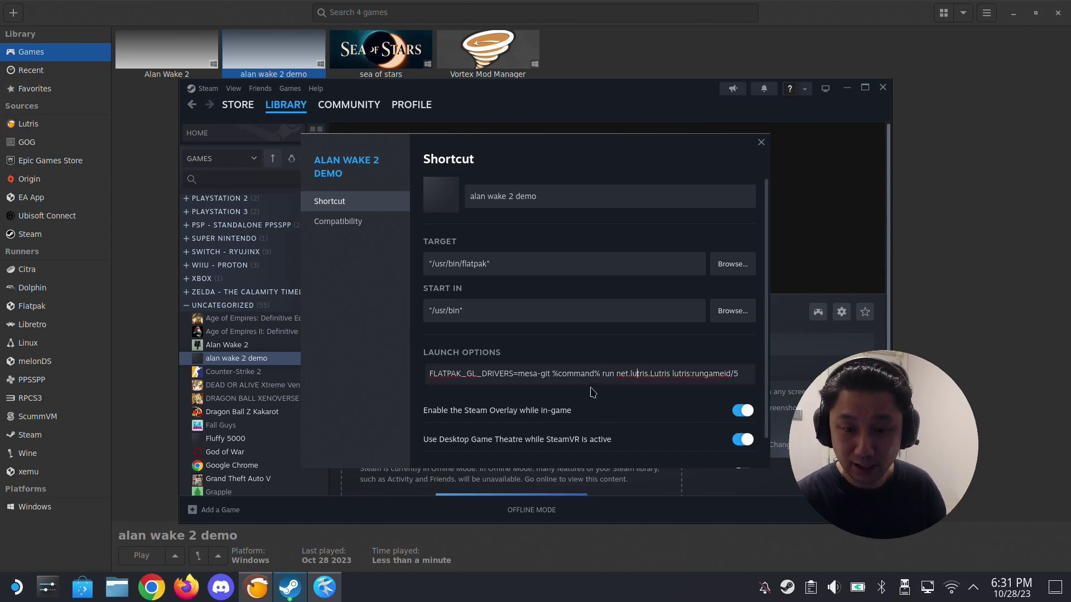
- Close the shortcut properties along with the Steam and Lutris windows
click(760, 143)
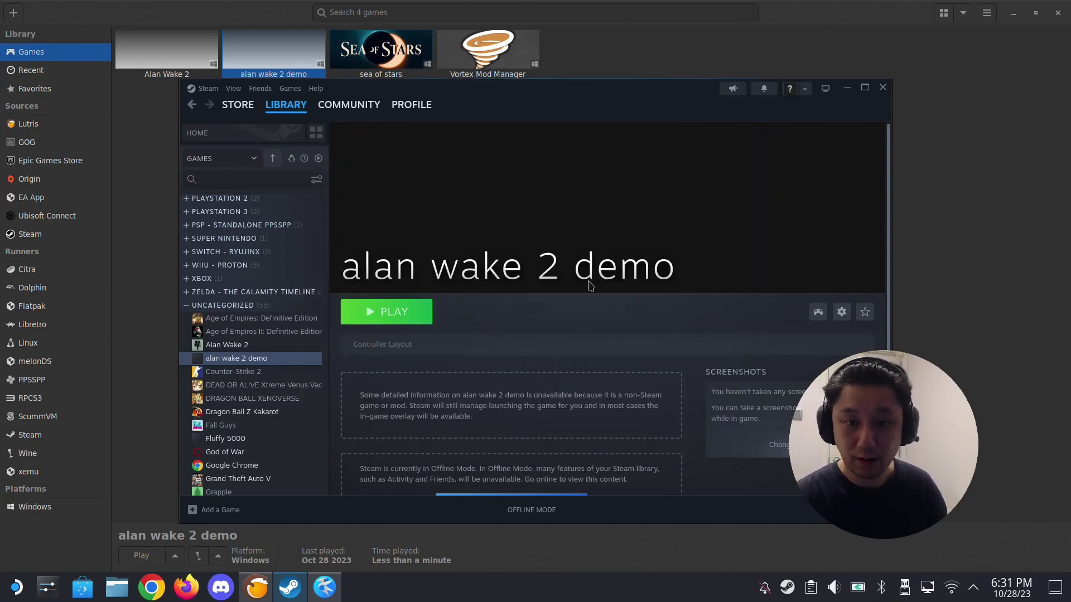
click(876, 93)
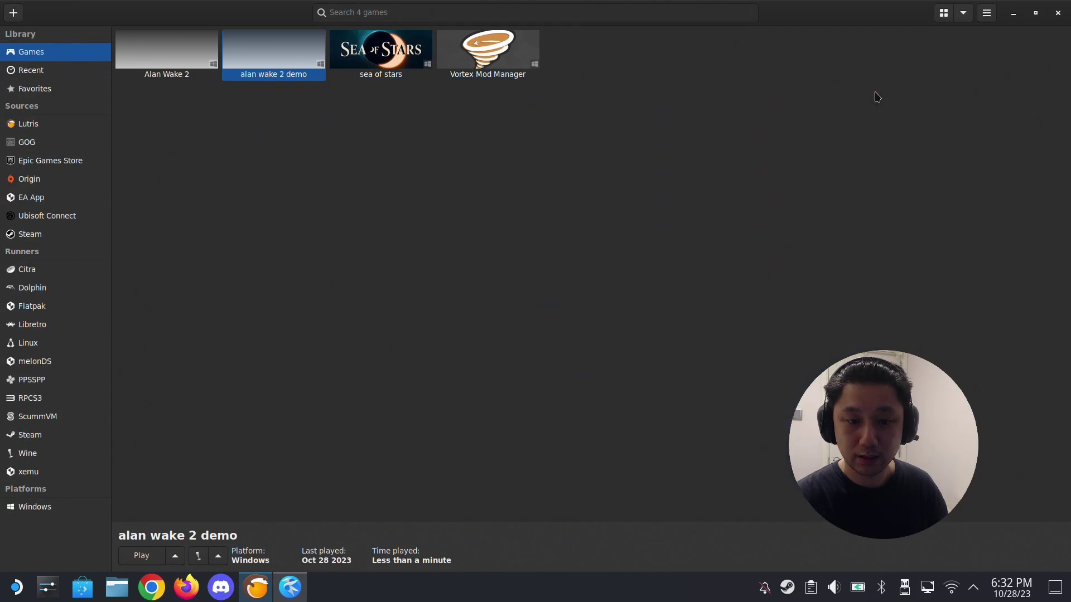
click(1059, 14)
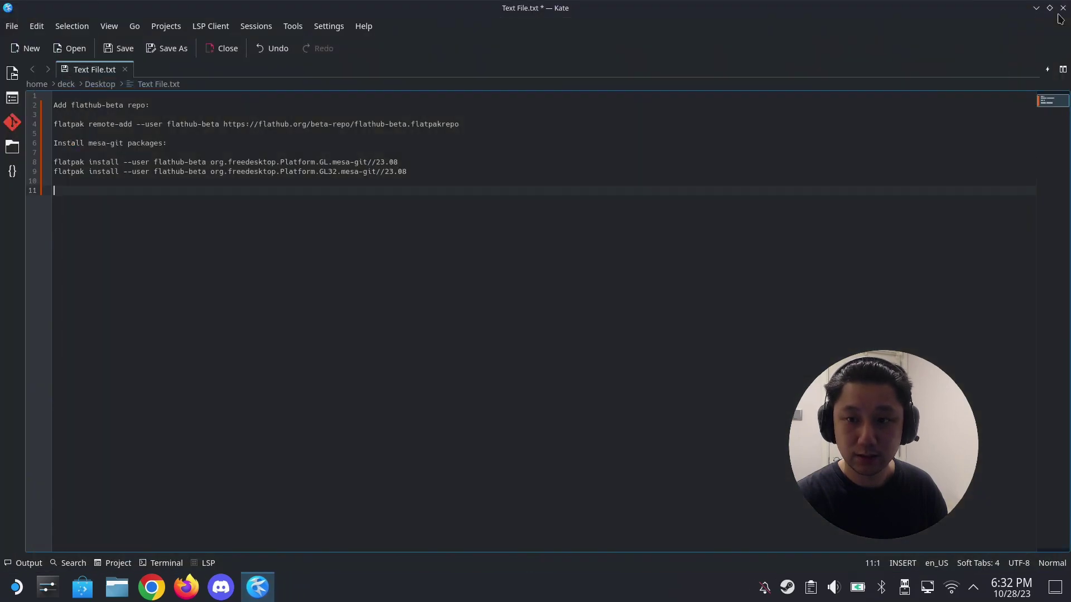
- Close Kate, saving the changes to Text File.txt, and return to Gaming Mode from the desktop
click(1063, 7)
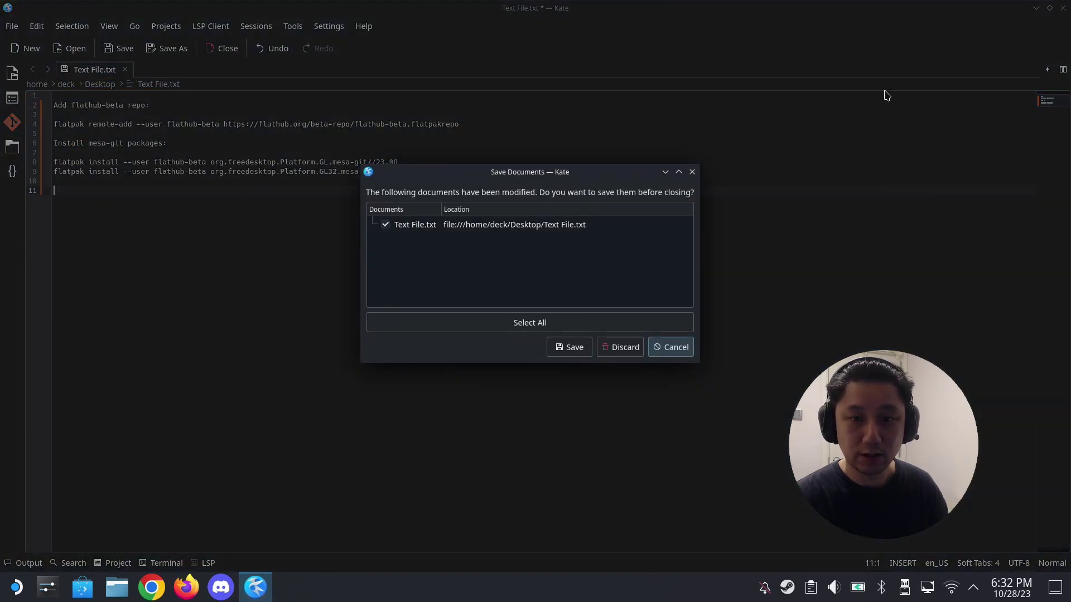
click(577, 357)
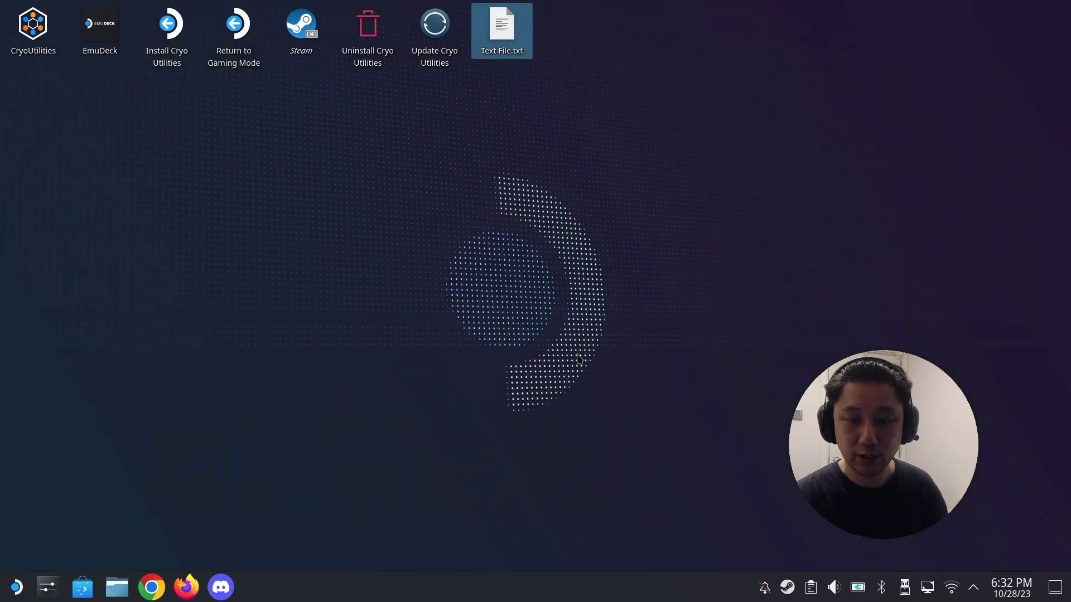
double_click(237, 38)
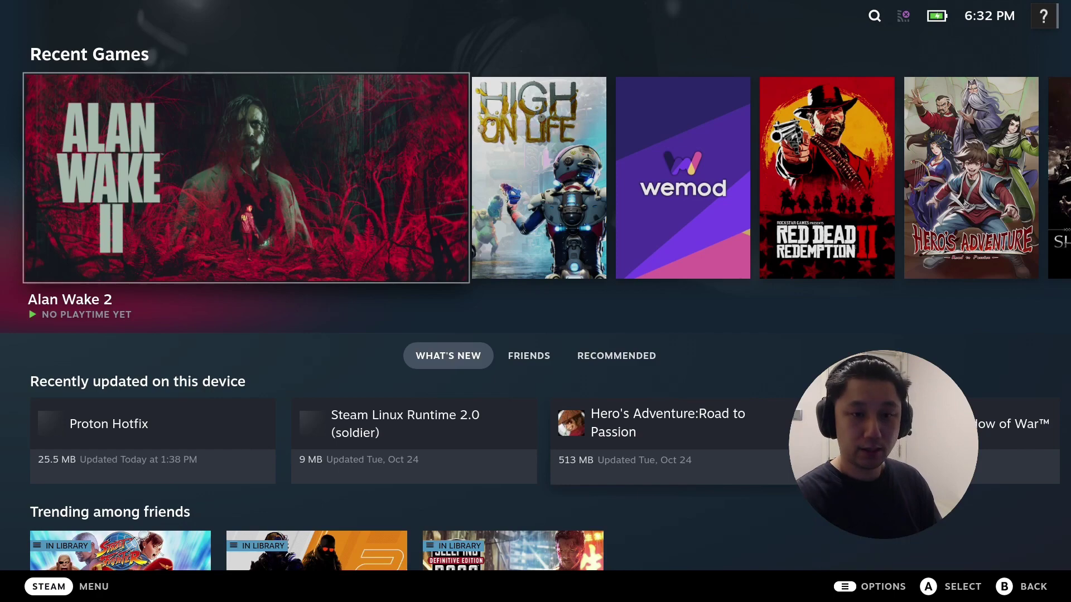
- Open the alan wake 2 demo page from the non-Steam games in the library
key(ctrl+2)
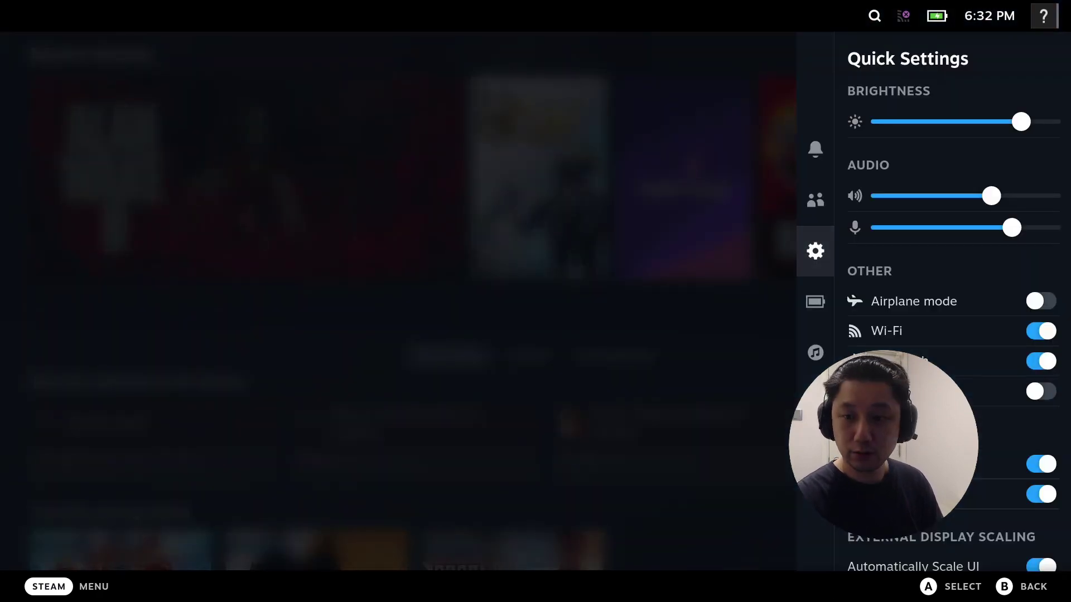
key(Escape)
key(ctrl+1)
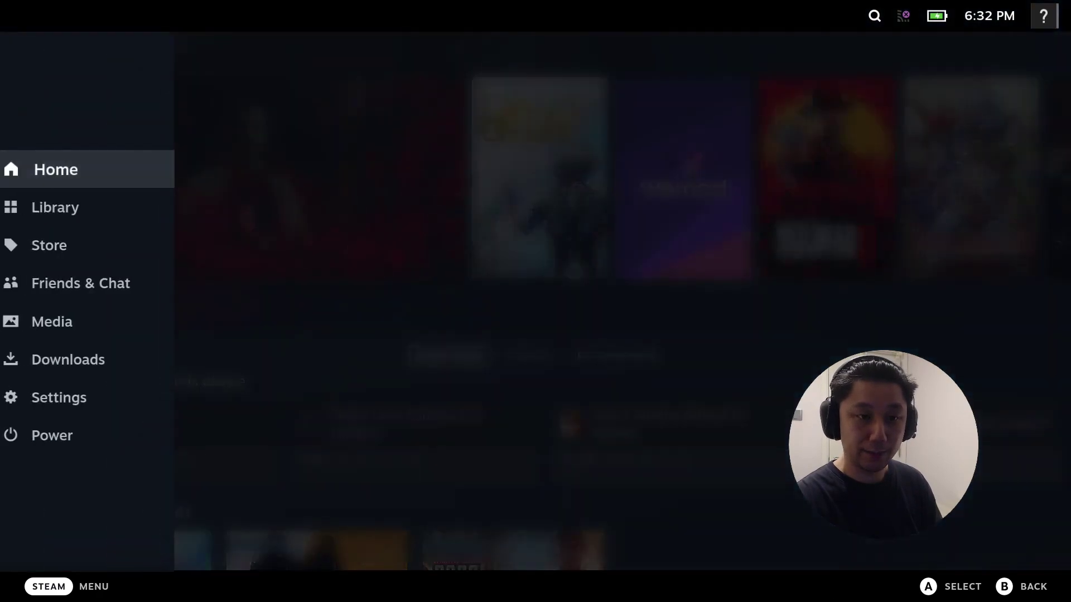
key(Down)
key(Return)
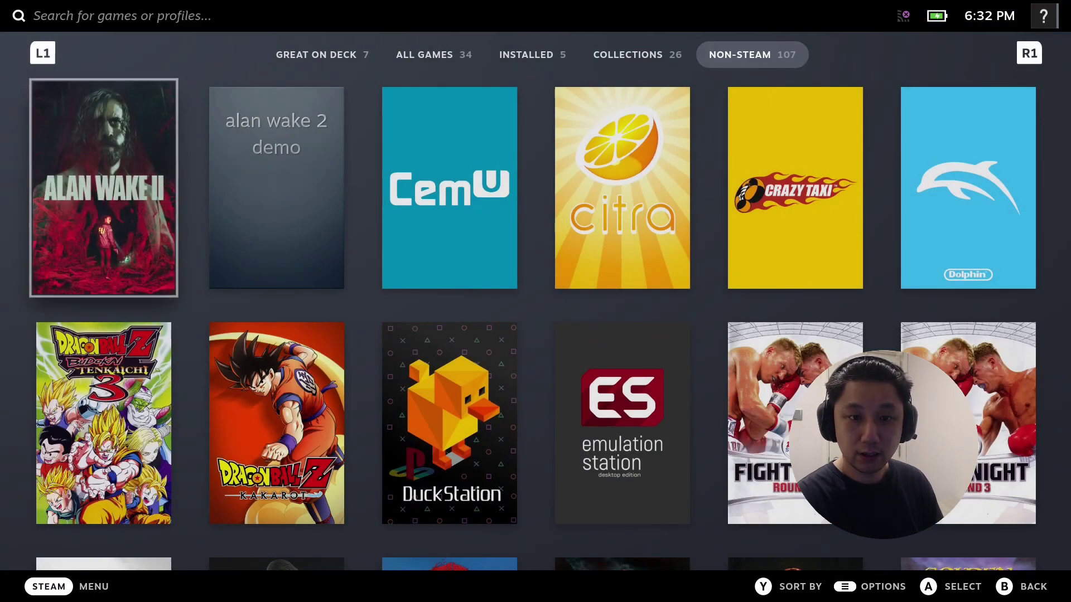
key(Right)
key(Return)
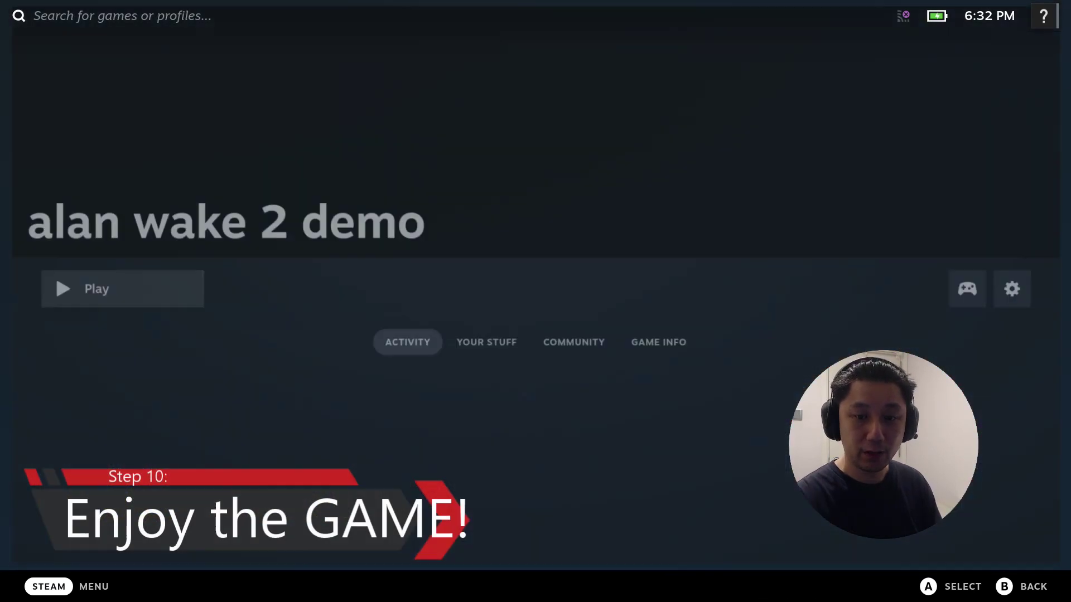
- Launch alan wake 2 demo, get past the GPU notice and intro screens, and continue the saved game
key(Return)
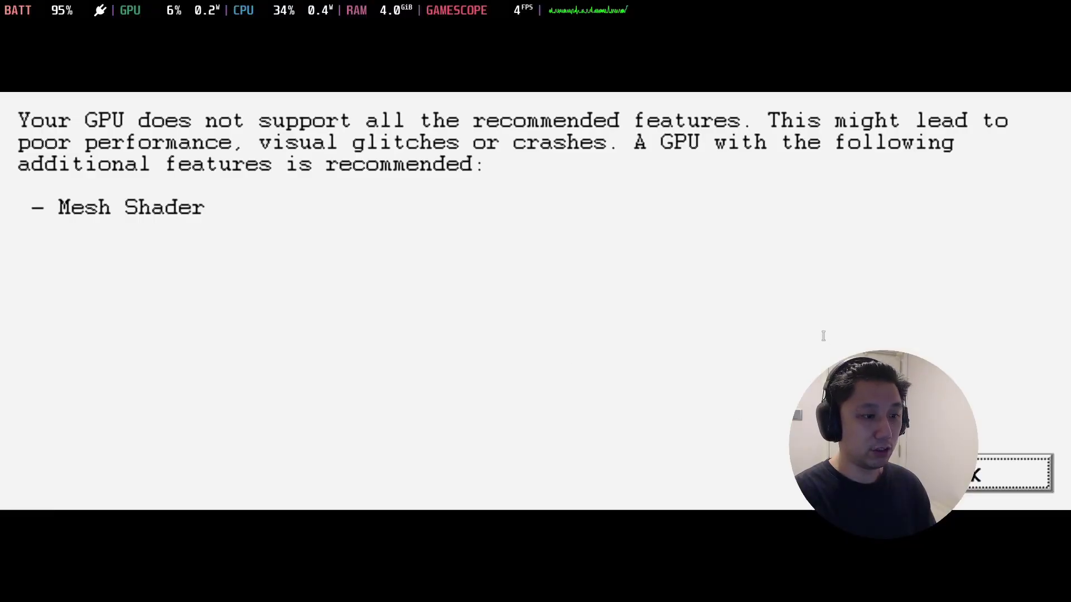
click(1044, 476)
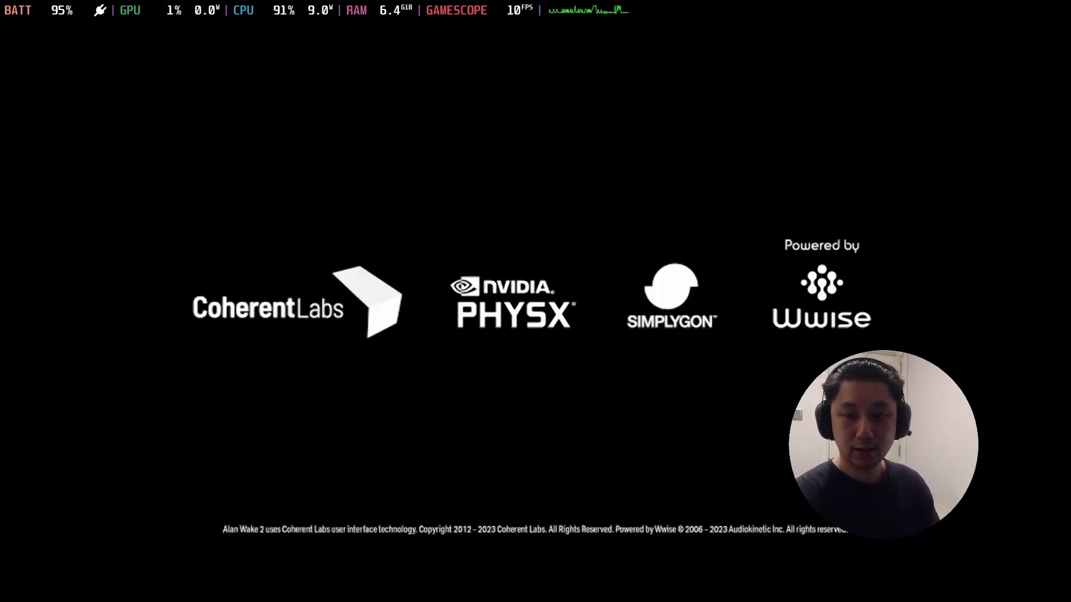
key(Return)
key(Return)
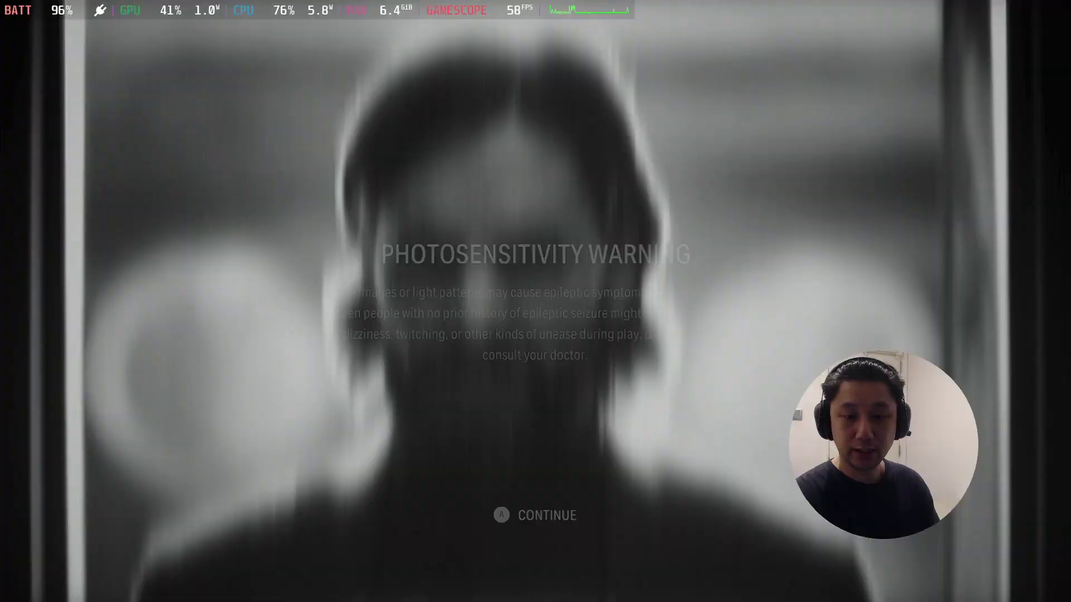
key(Return)
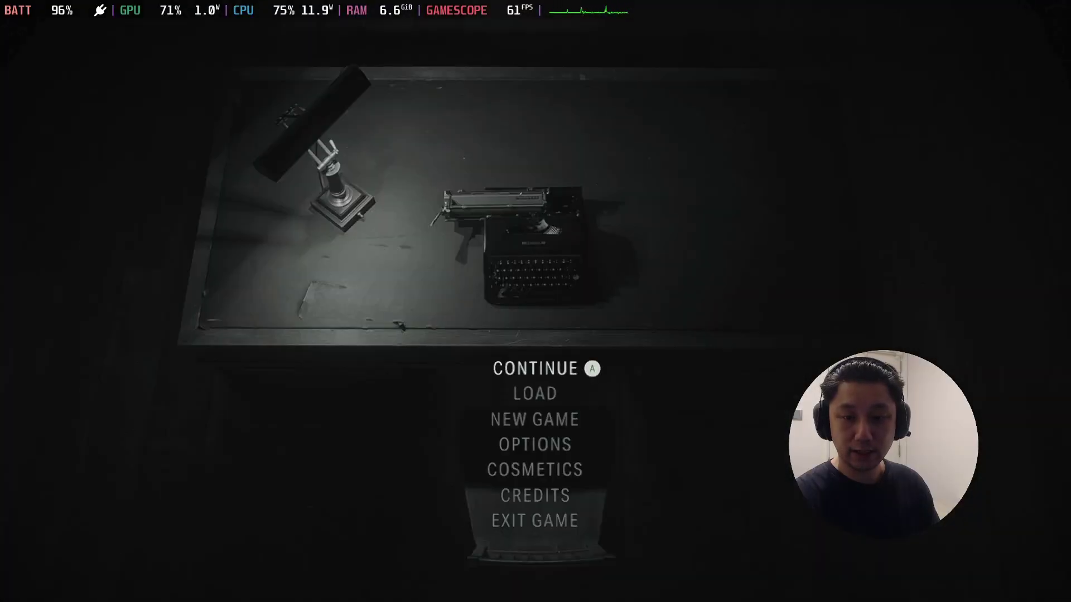
key(Return)
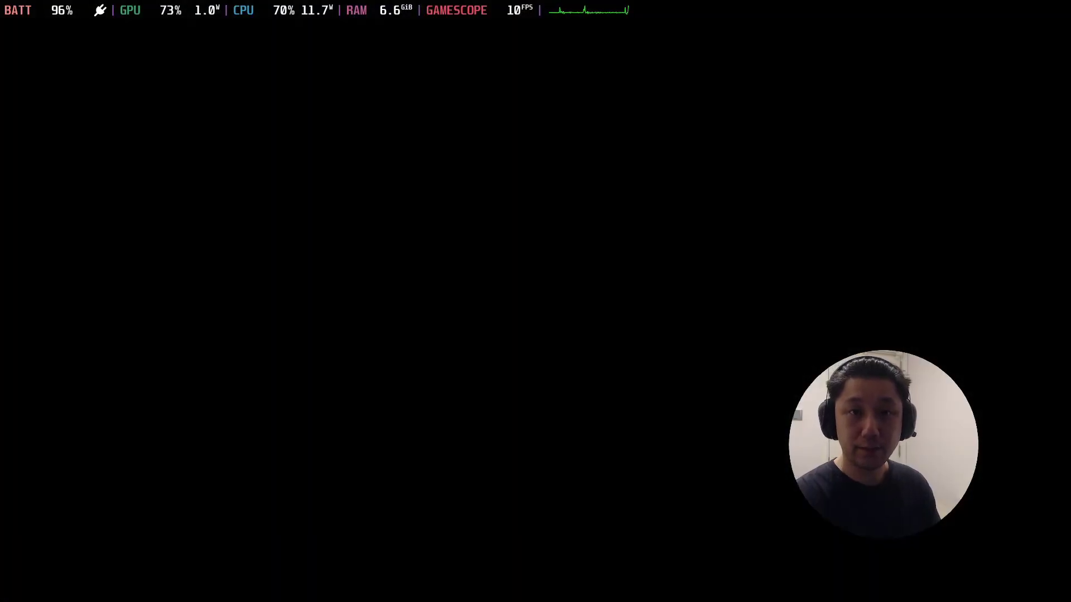